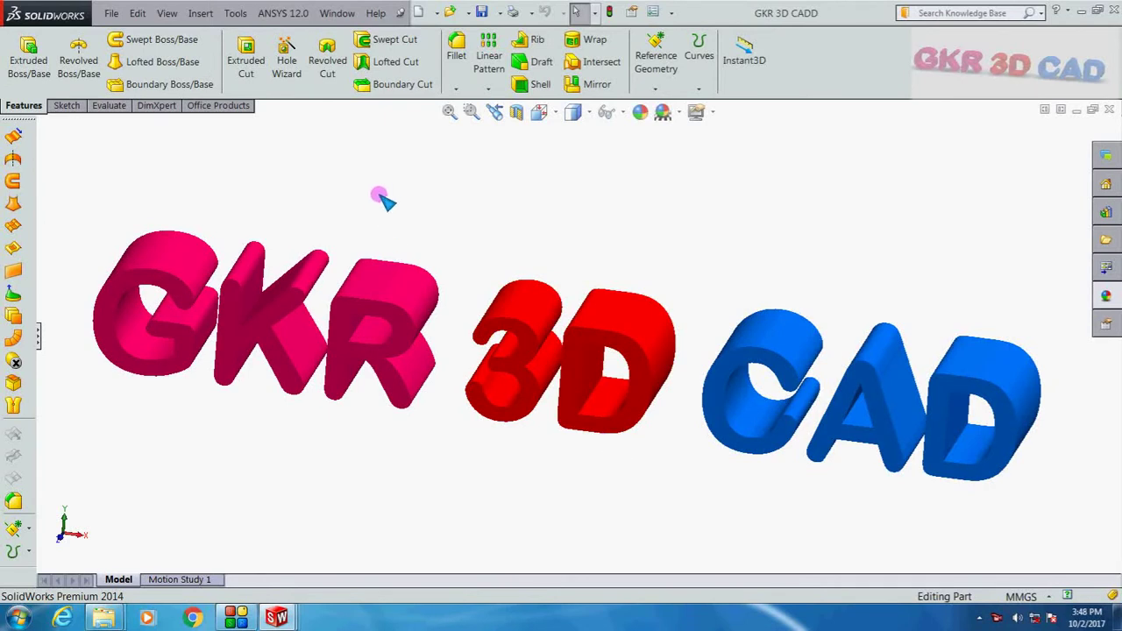
Review the Linear Pattern type list, then start a new document from the File menu.
left_click(488, 89)
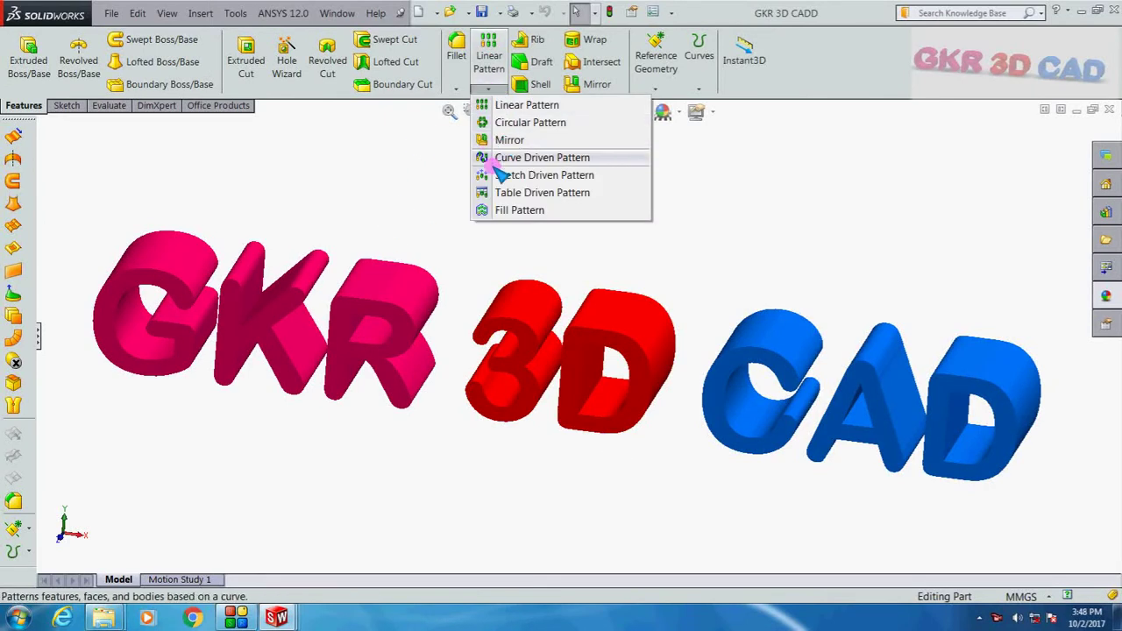
left_click(347, 160)
left_click(111, 13)
left_click(135, 50)
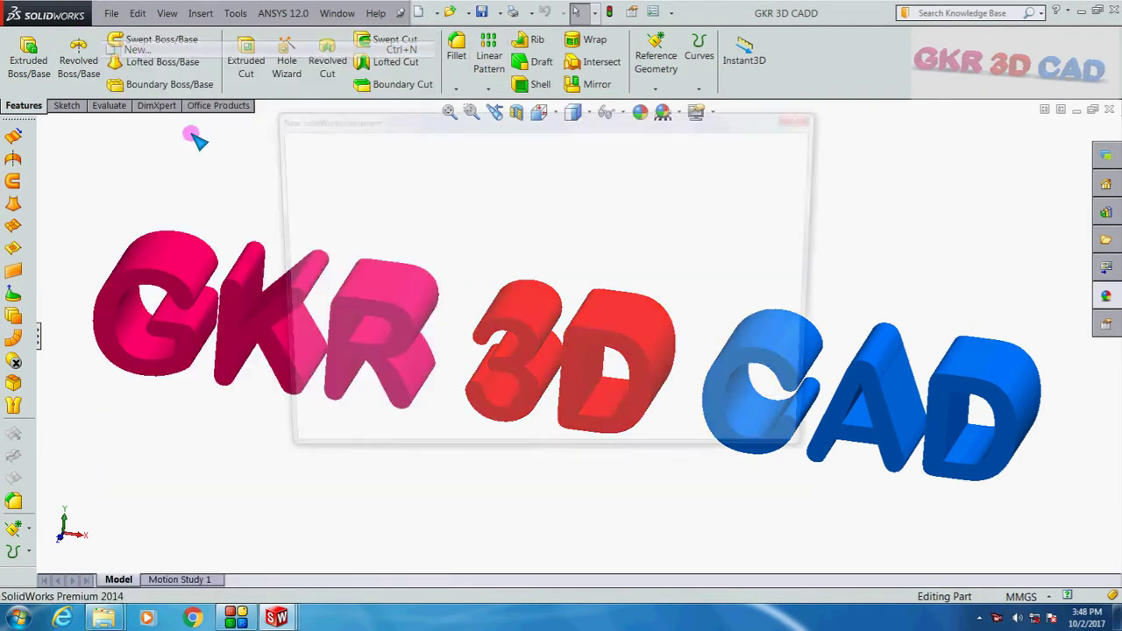
Create a new blank part and start a sketch on the Front Plane.
double_click(302, 166)
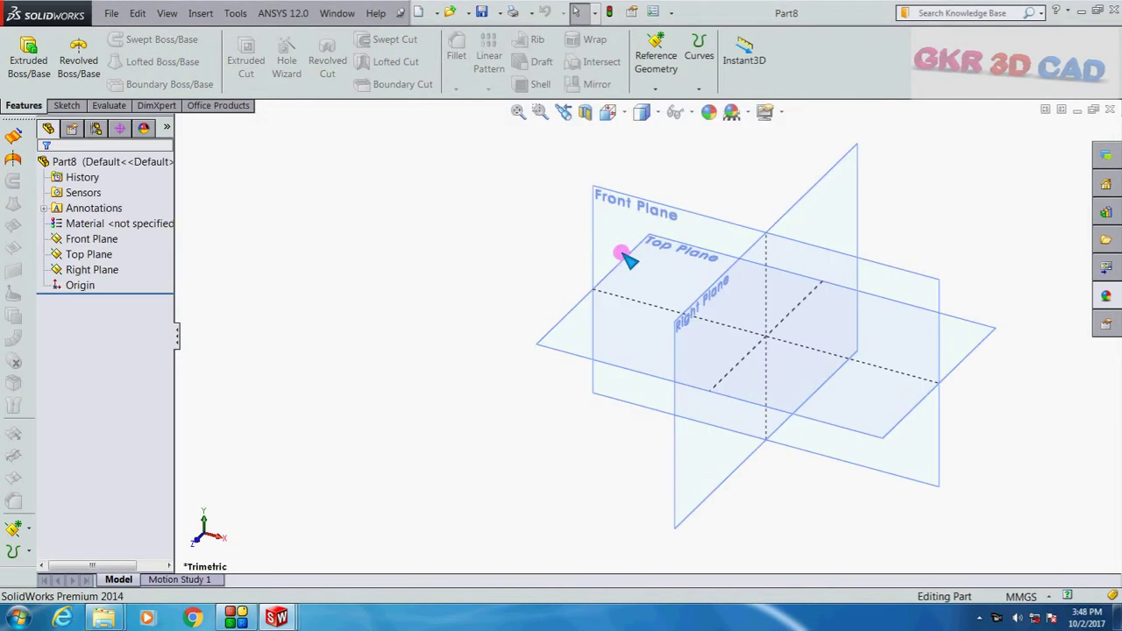
left_click(680, 212)
left_click(739, 170)
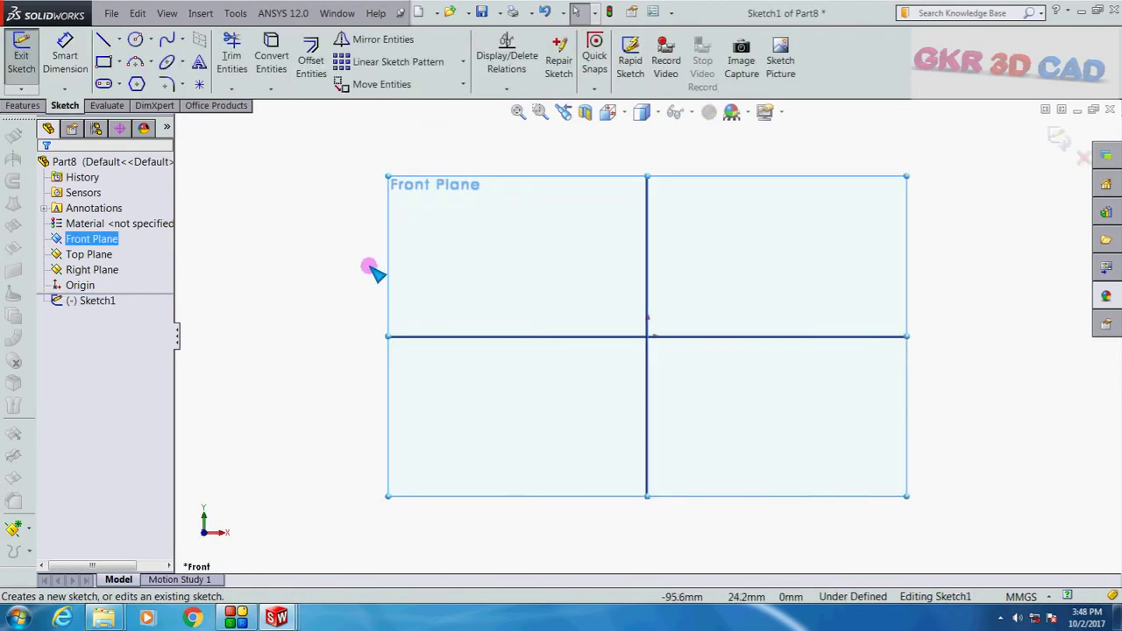
left_click(307, 222)
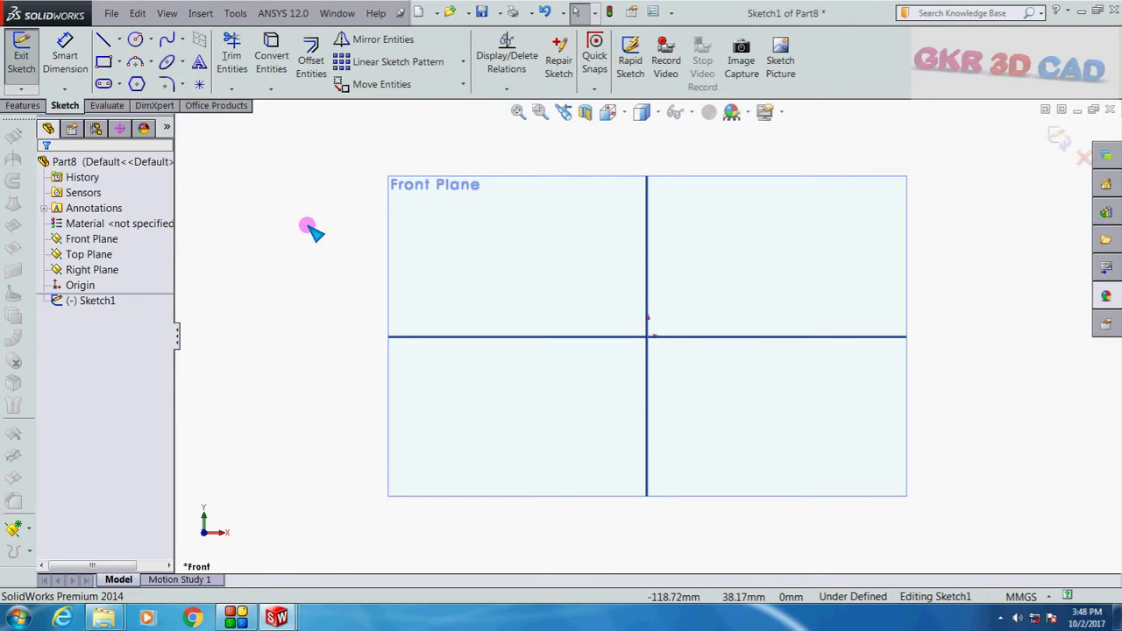
Draw a corner rectangle from the origin up and to the right.
left_click(104, 61)
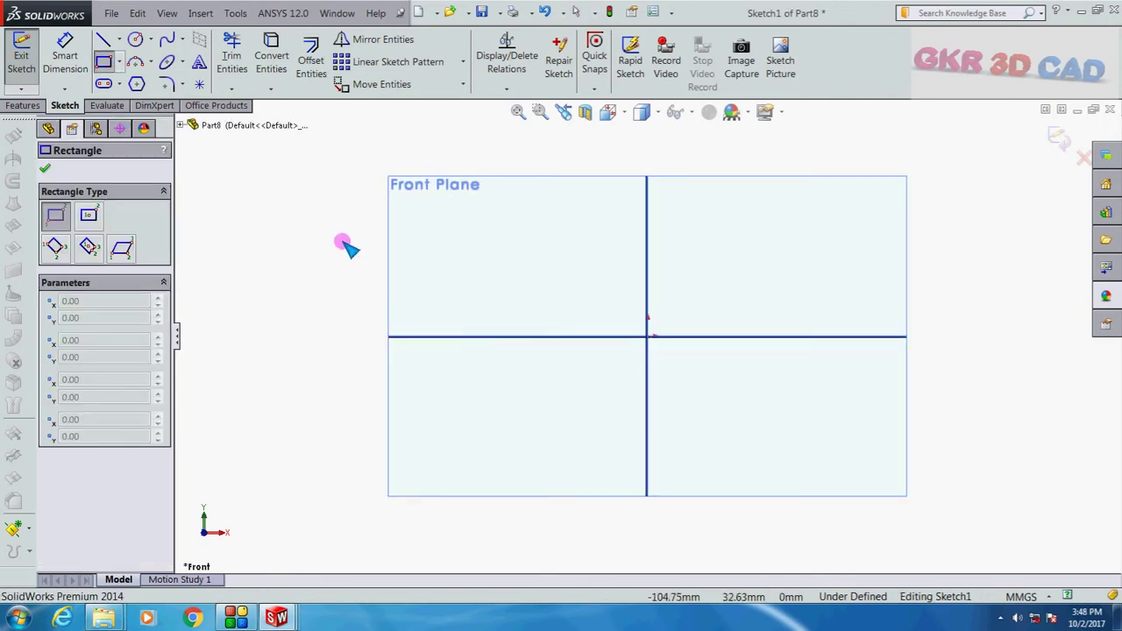
key("Escape")
scroll(640, 332, "up", 2)
scroll(887, 193, "down", 3)
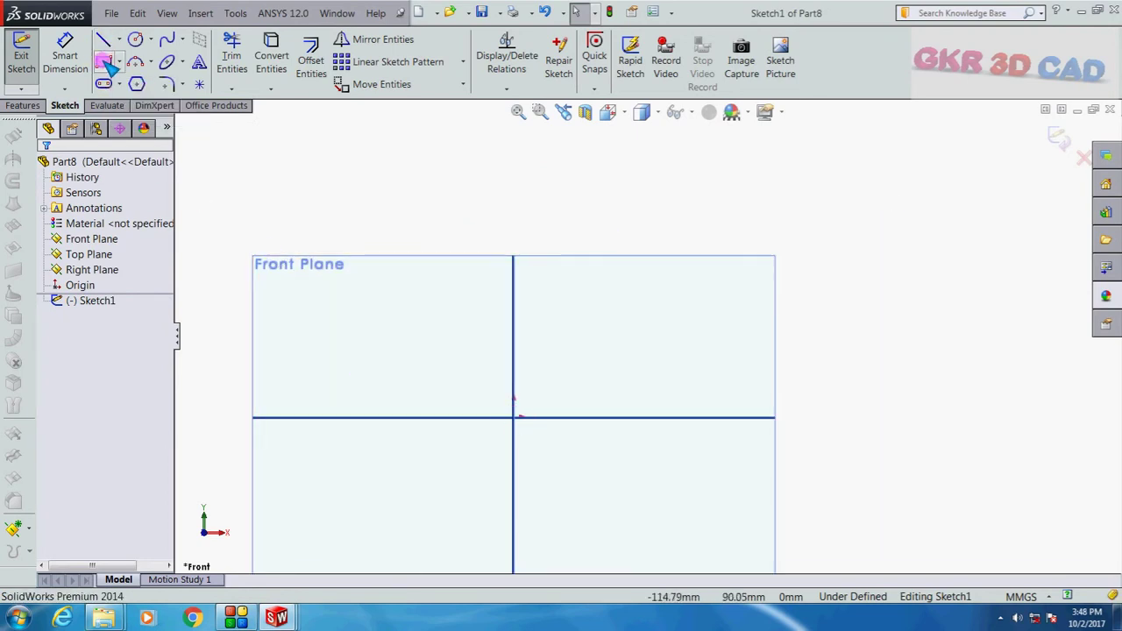
left_click(105, 64)
left_click(514, 417)
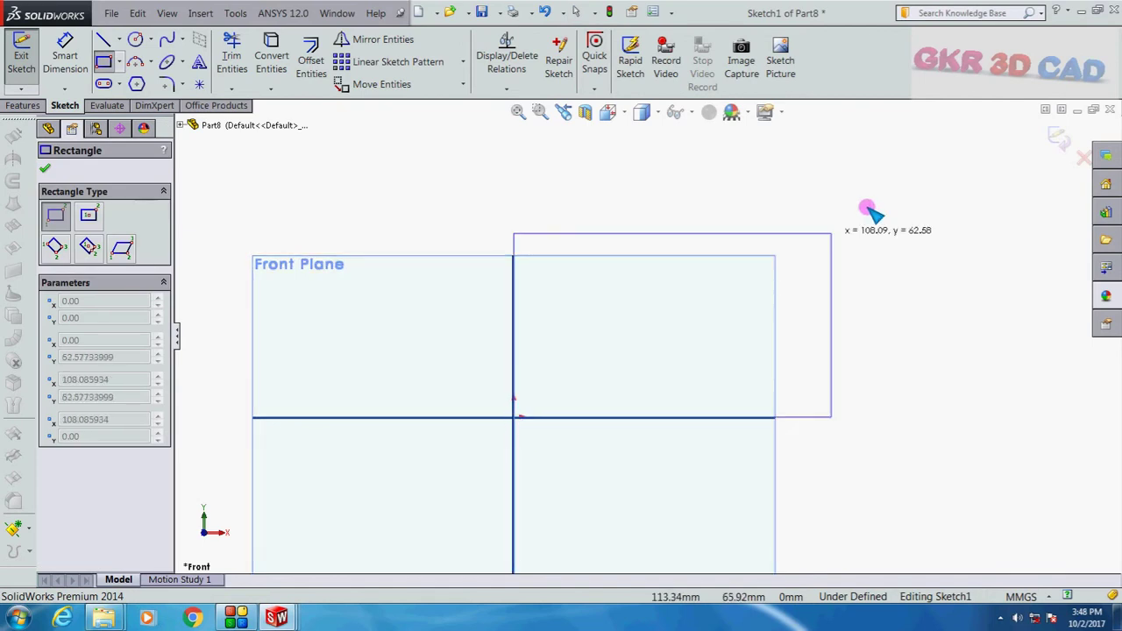
left_click(941, 166)
key("Escape")
scroll(647, 333, "up", 2)
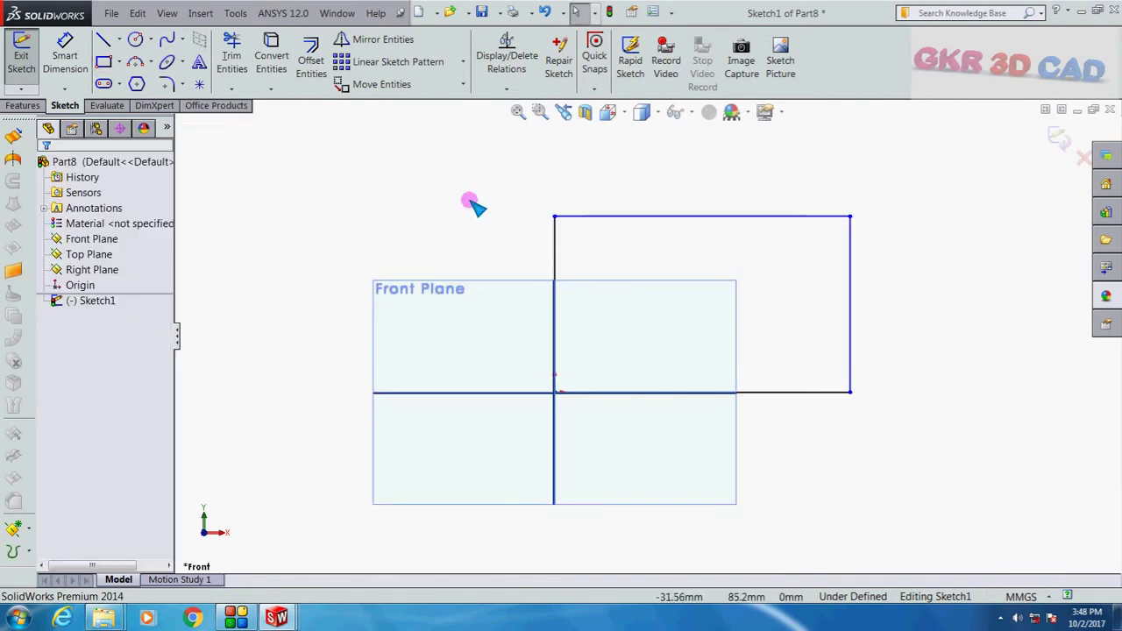
Hide the Front Plane and dimension the rectangle 100 mm high by 175 mm wide.
left_click(691, 111)
left_click(687, 145)
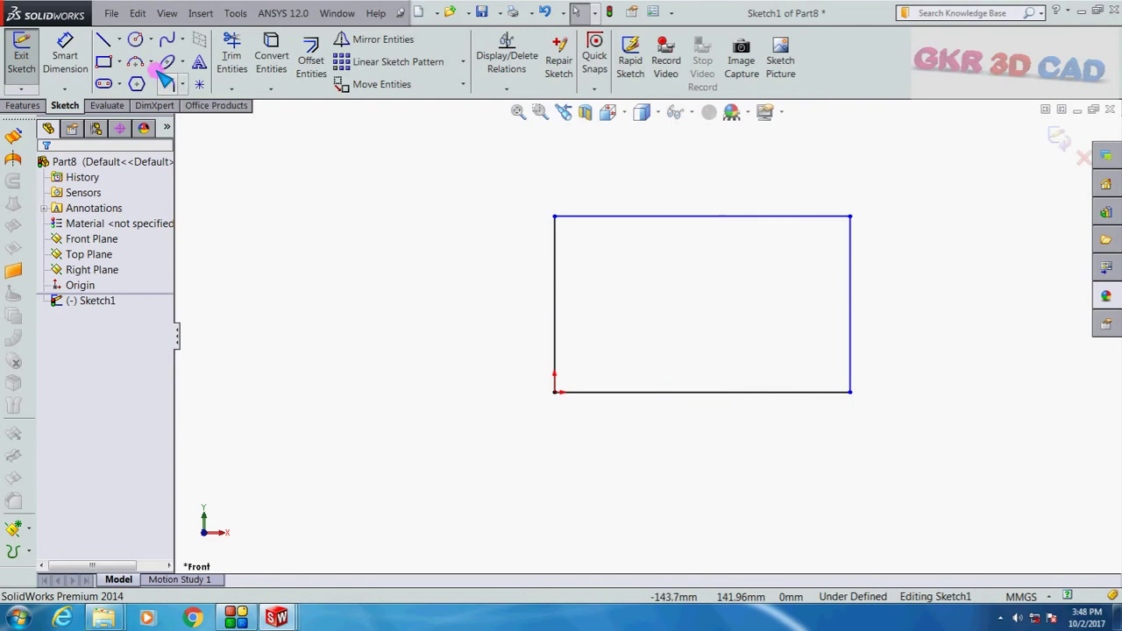
left_click(68, 46)
left_click(554, 271)
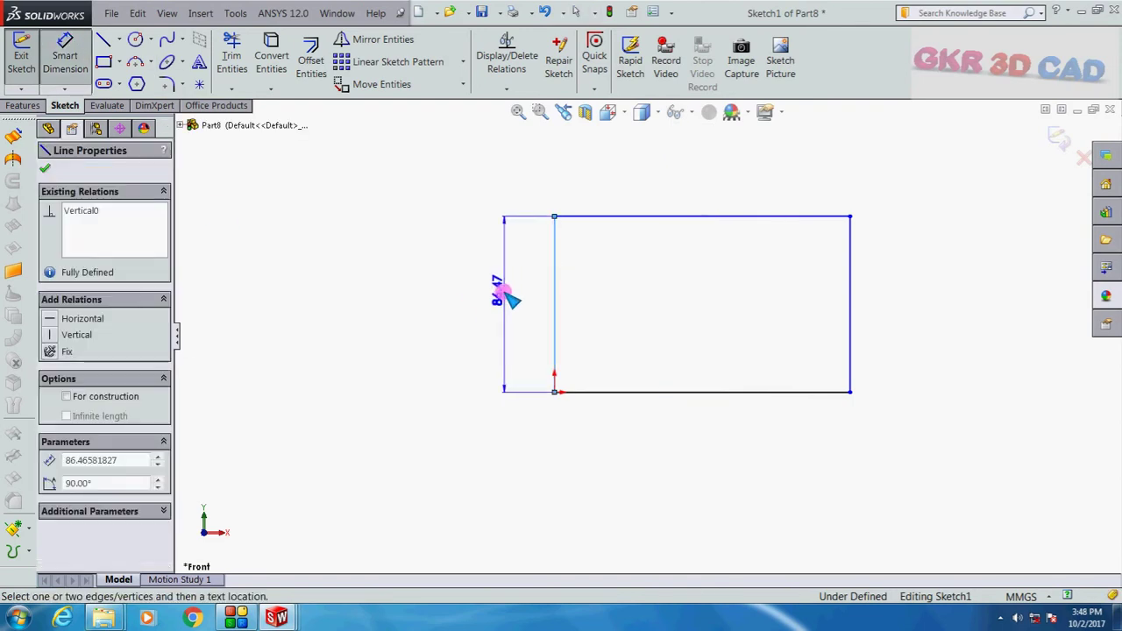
left_click(504, 293)
type("100")
key("Return")
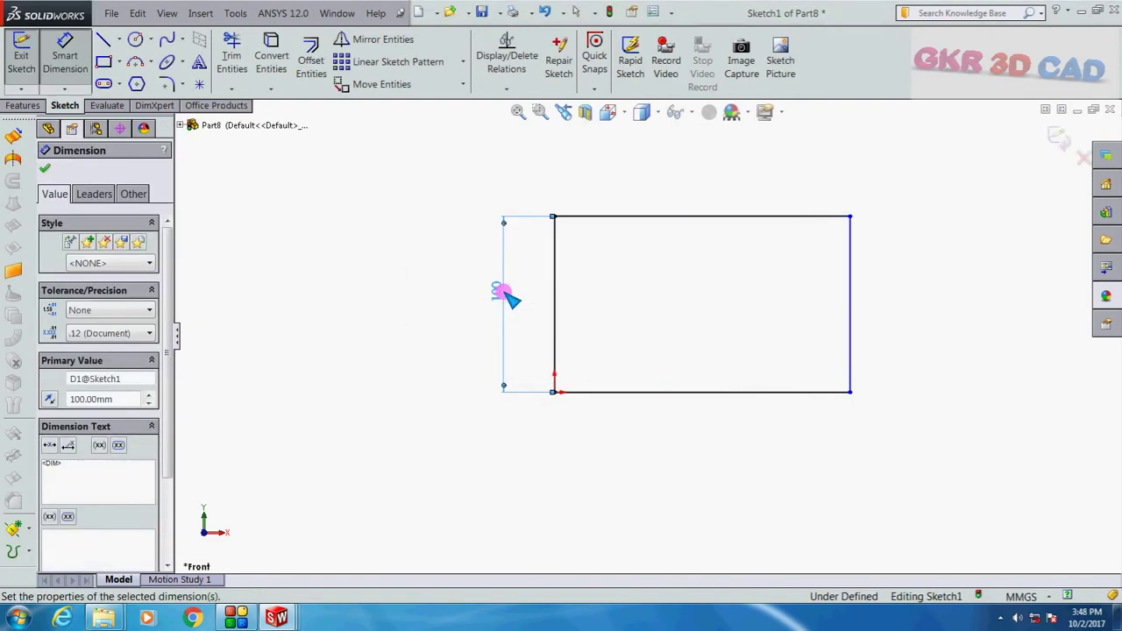
left_click(712, 393)
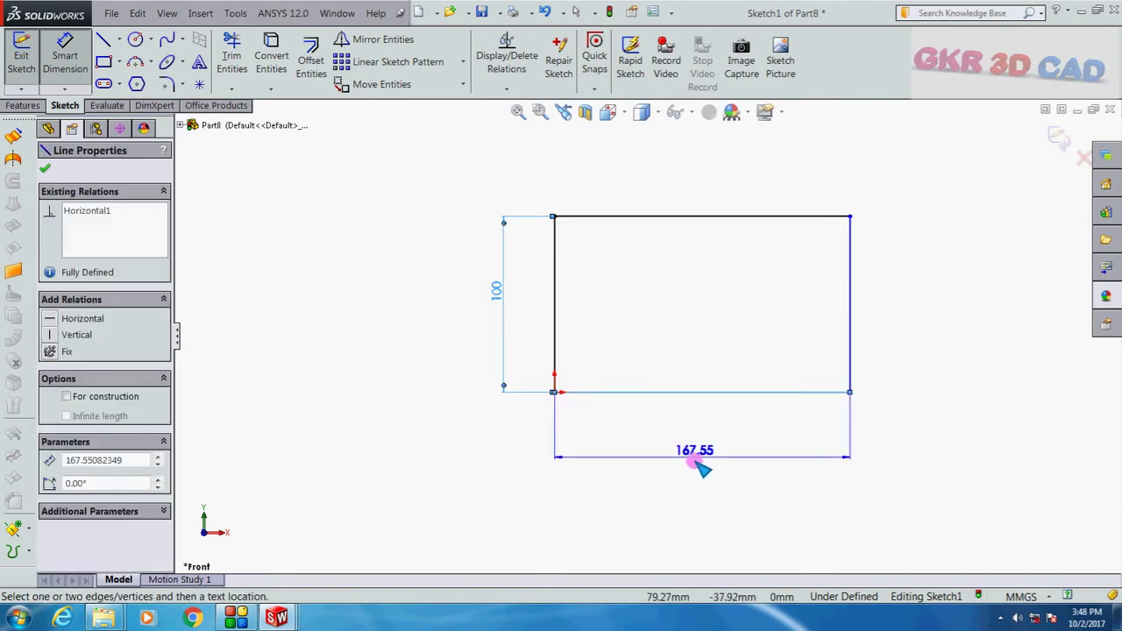
left_click(698, 463)
type("175")
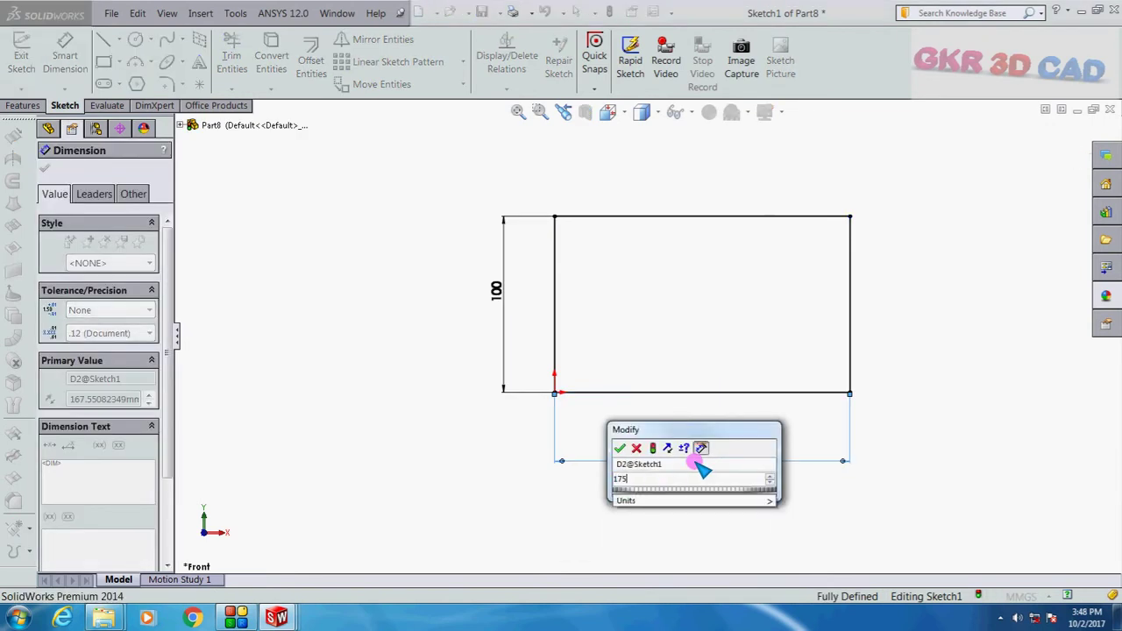
key("Return")
Extrude the rectangle 10 mm into a solid plate.
scroll(927, 230, "down", 3)
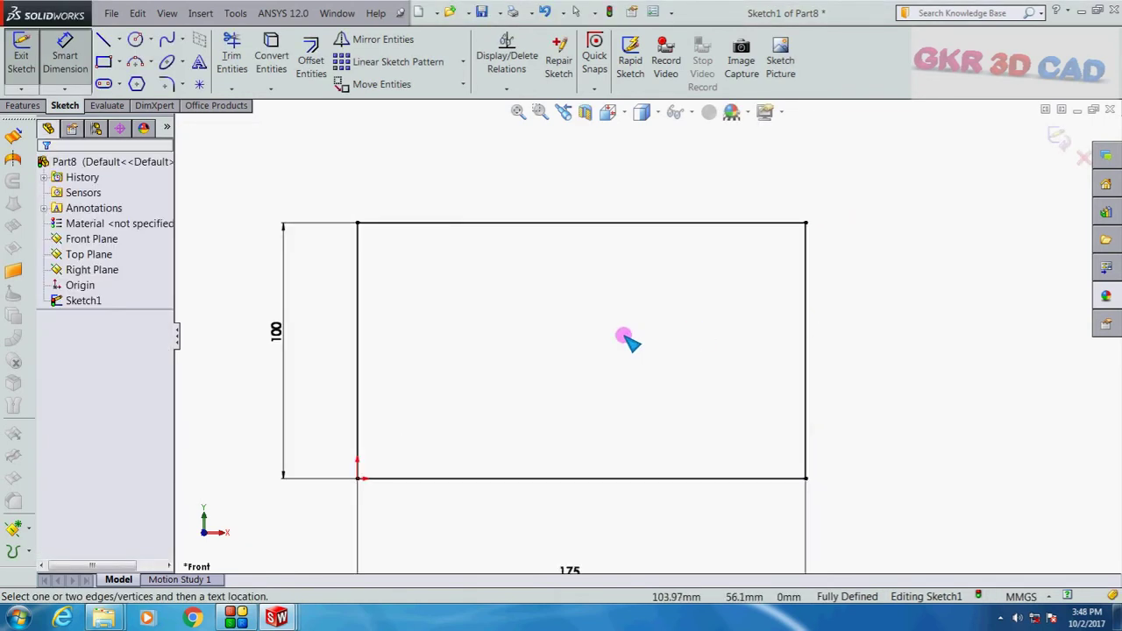
middle_click_drag(627, 340, 634, 233)
left_click(22, 105)
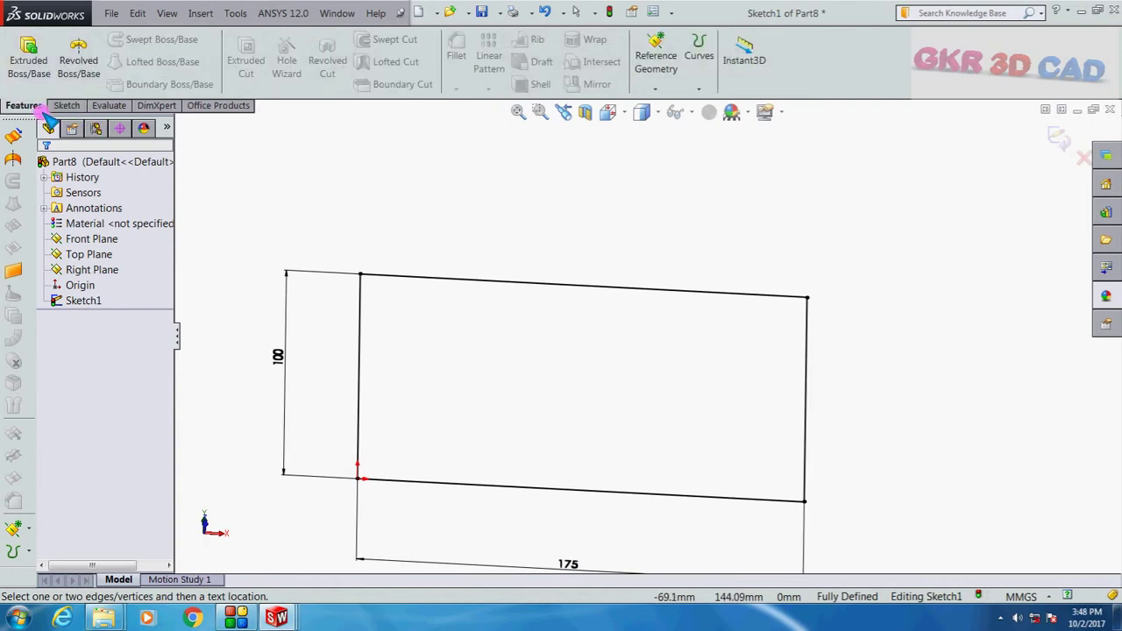
left_click(30, 54)
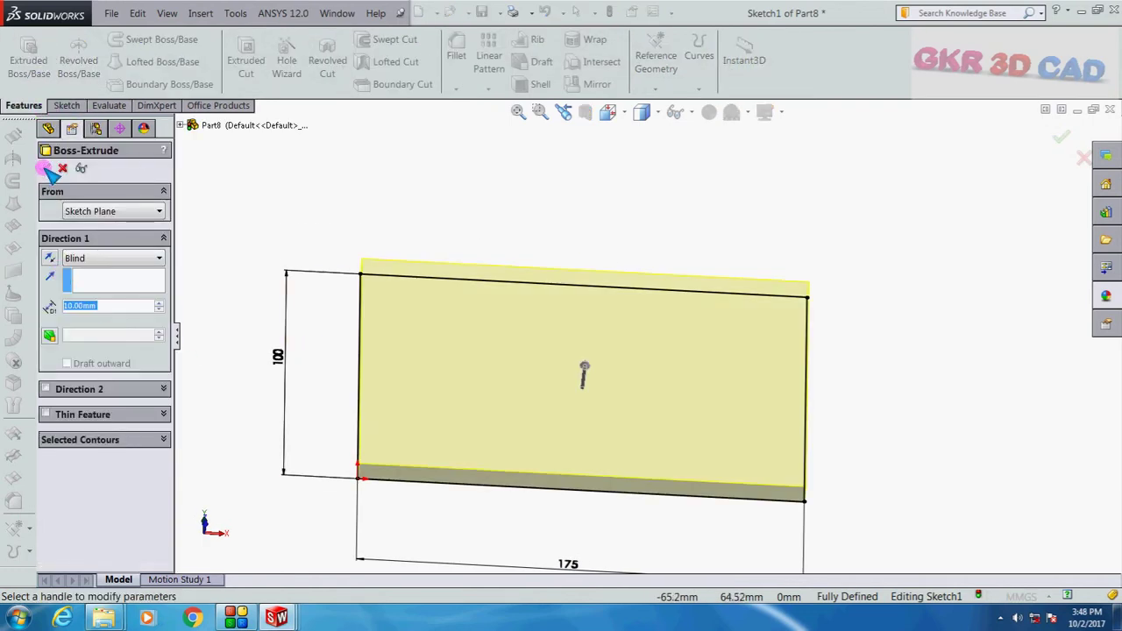
left_click(45, 167)
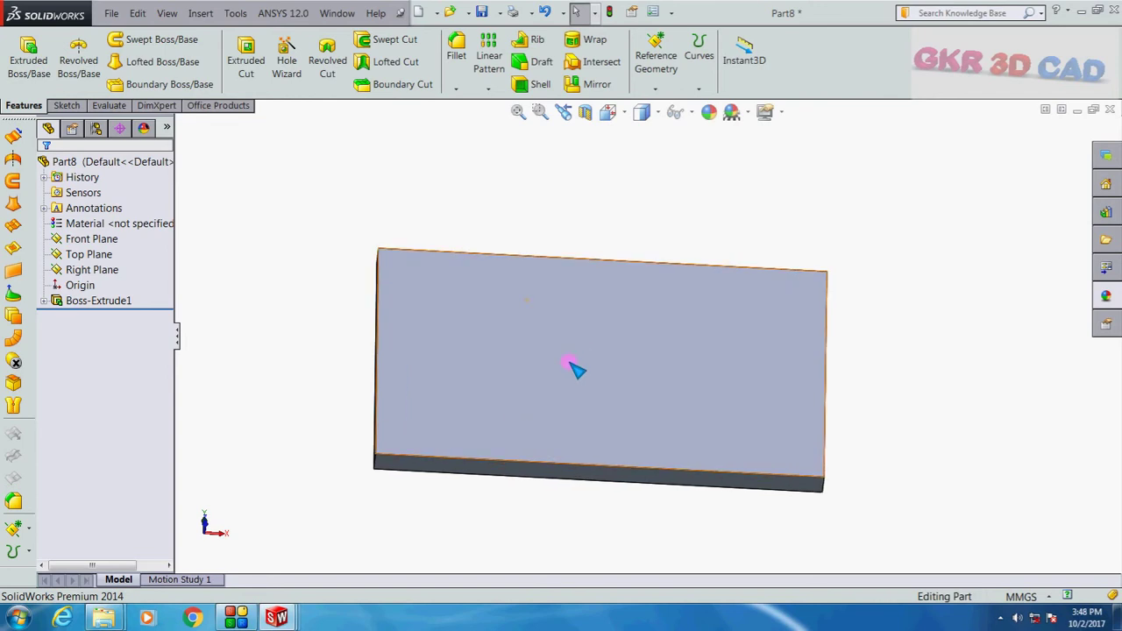
left_click(497, 326)
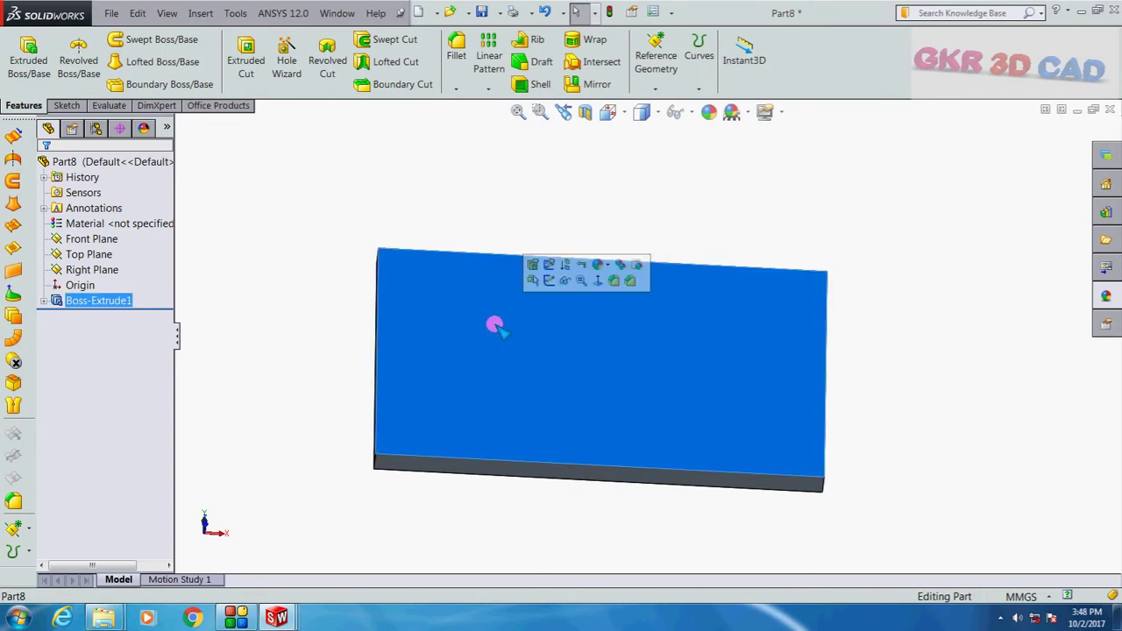
Sketch a wavy multi-point spline across the plate's face.
left_click(549, 280)
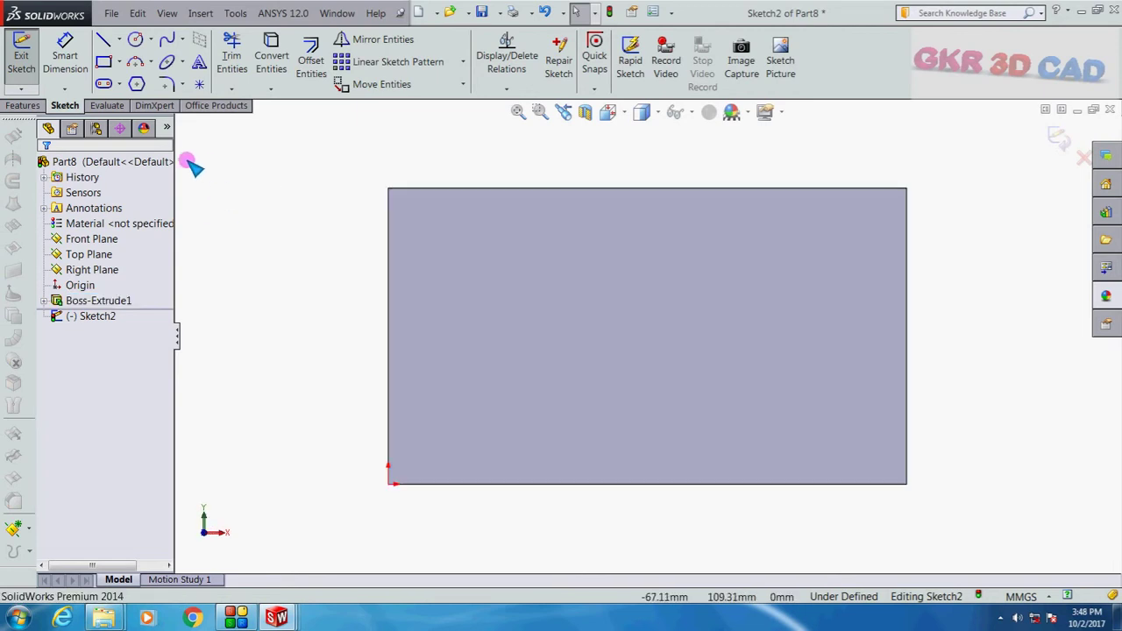
left_click(167, 40)
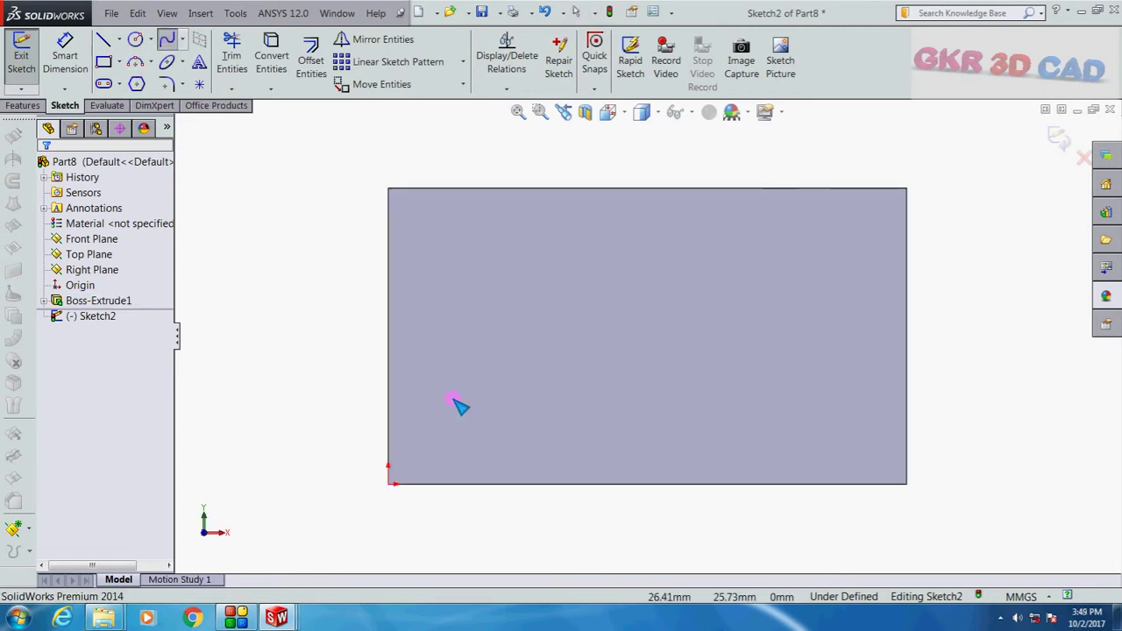
left_click(421, 431)
left_click(434, 286)
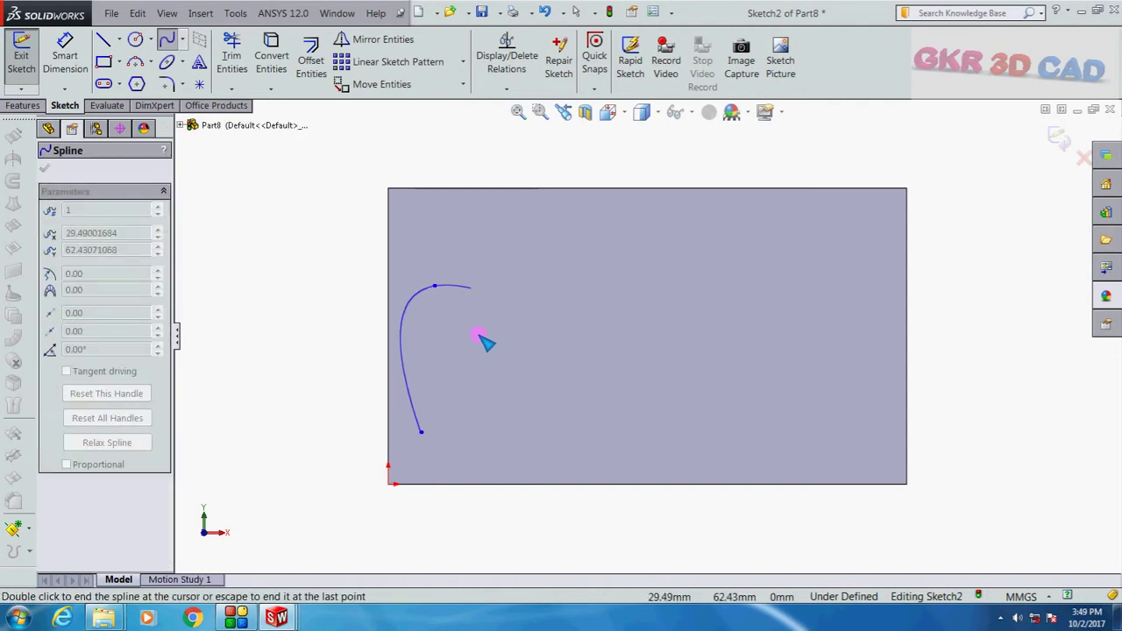
left_click(522, 419)
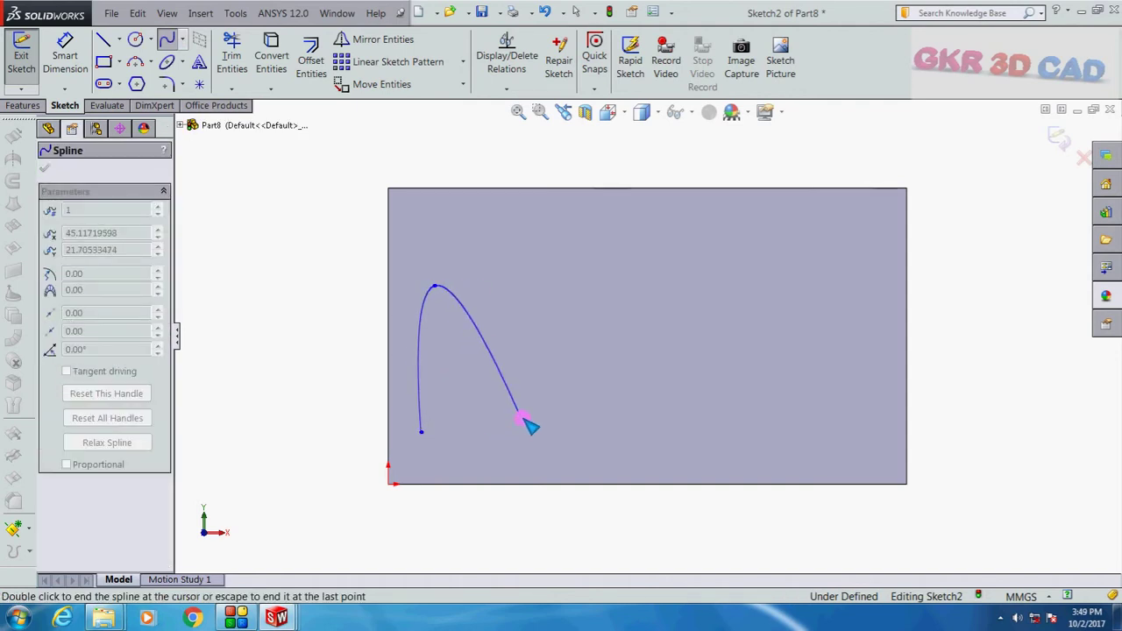
left_click(629, 311)
left_click(754, 325)
left_click(831, 273)
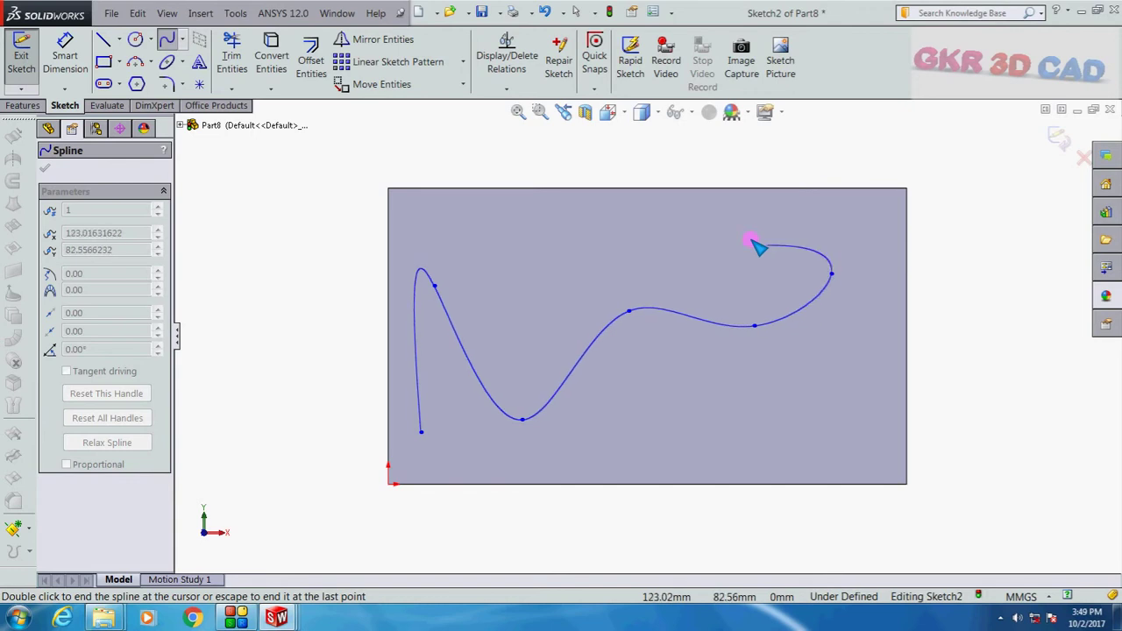
left_click(751, 238)
double_click(655, 239)
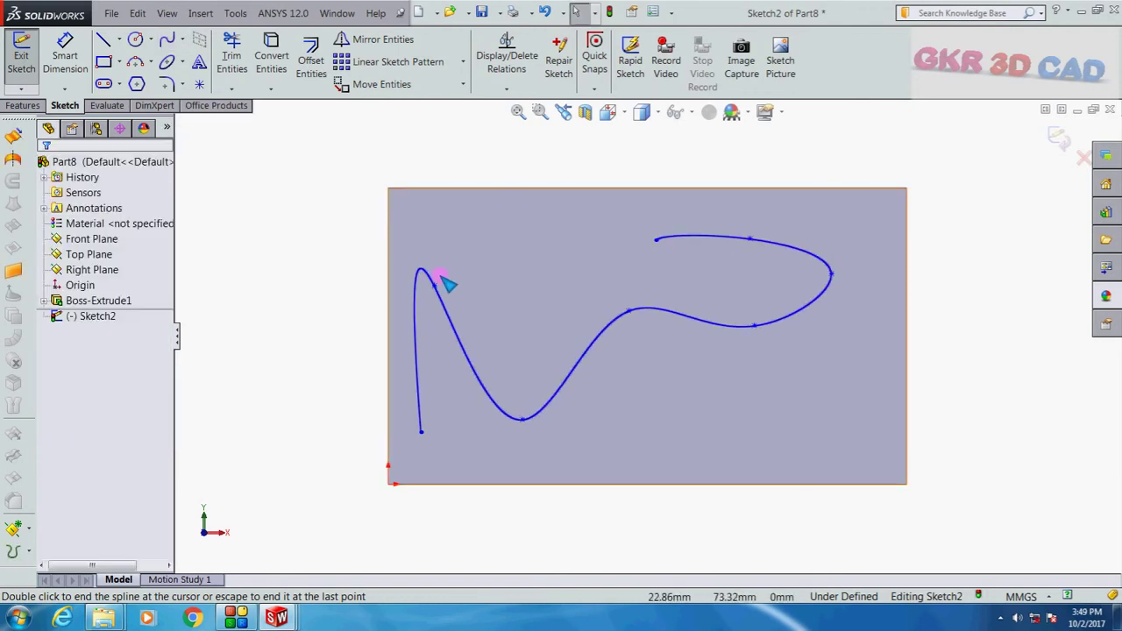
Drag the spline's points to smooth and reshape the curve.
mouse_move(436, 288)
left_mouse_down()
mouse_move(488, 303)
mouse_move(476, 303)
left_mouse_up()
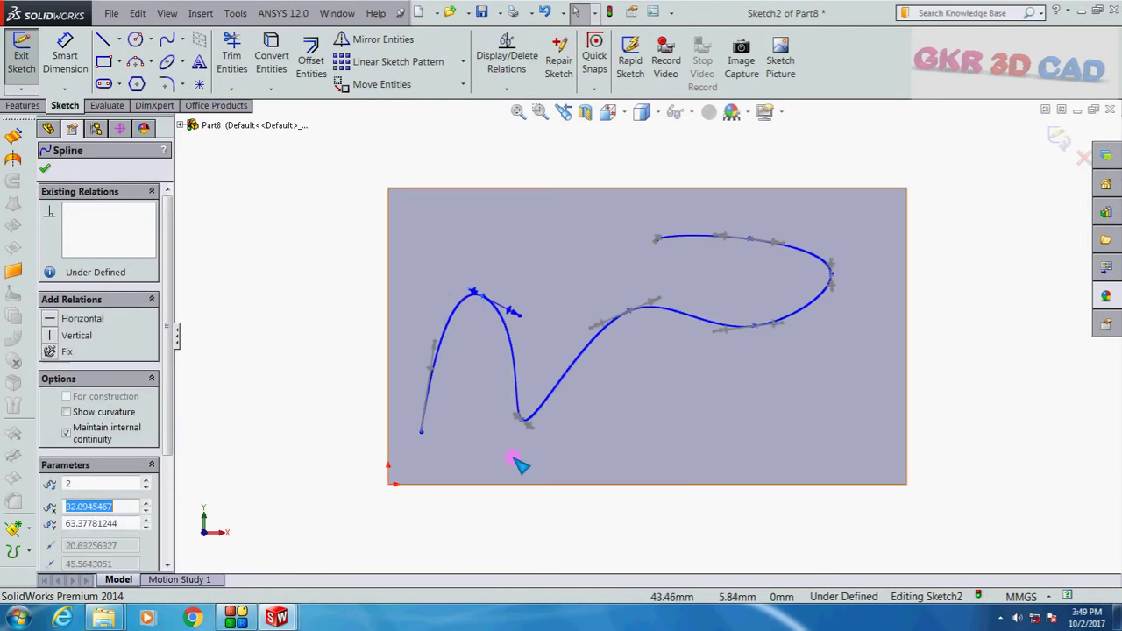
left_click_drag(560, 425, 554, 440)
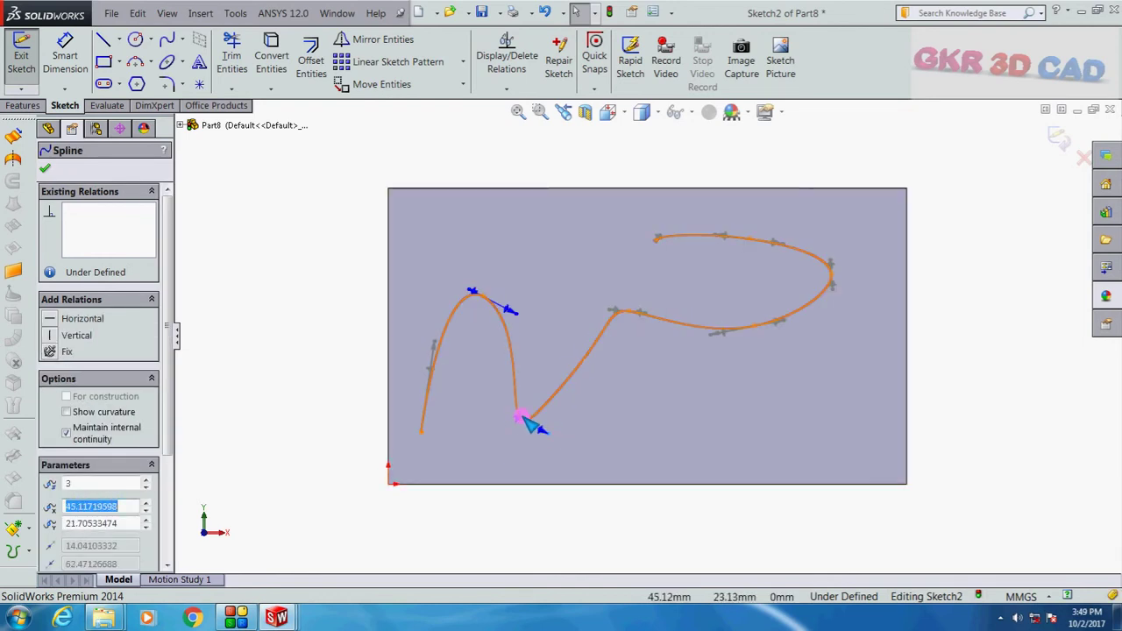
left_click_drag(523, 421, 565, 383)
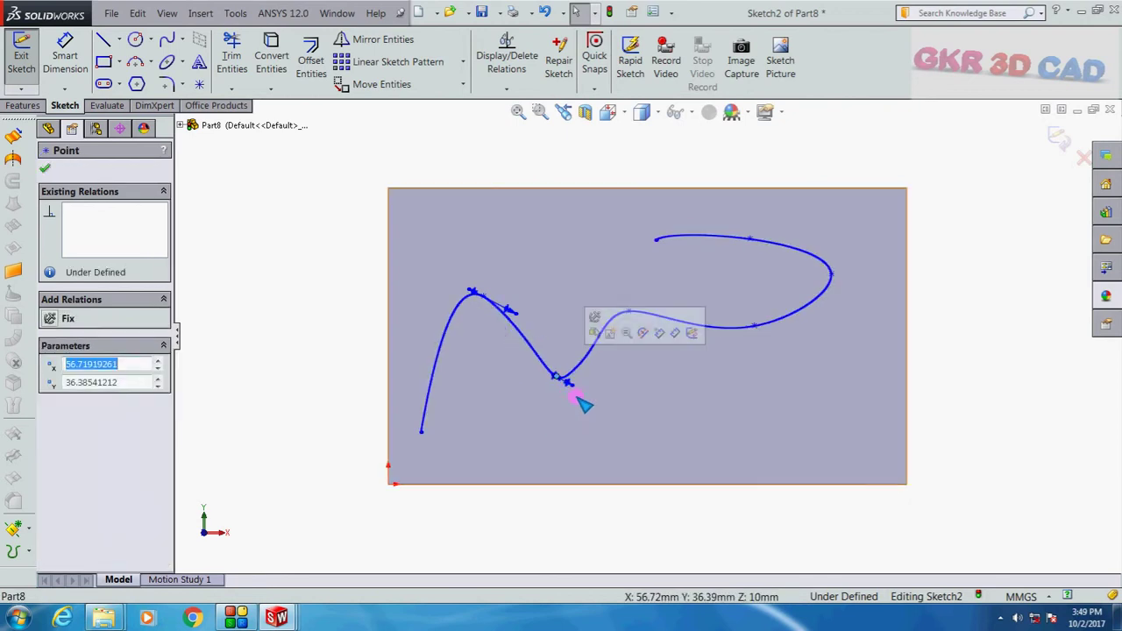
scroll(691, 308, "down", 1)
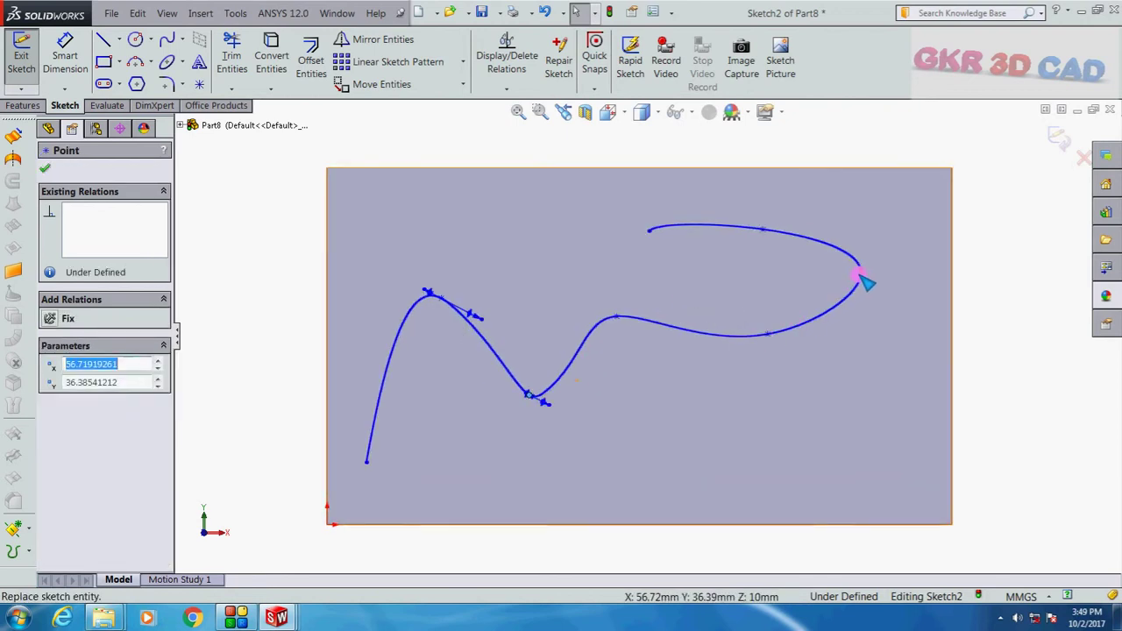
left_click_drag(859, 273, 831, 290)
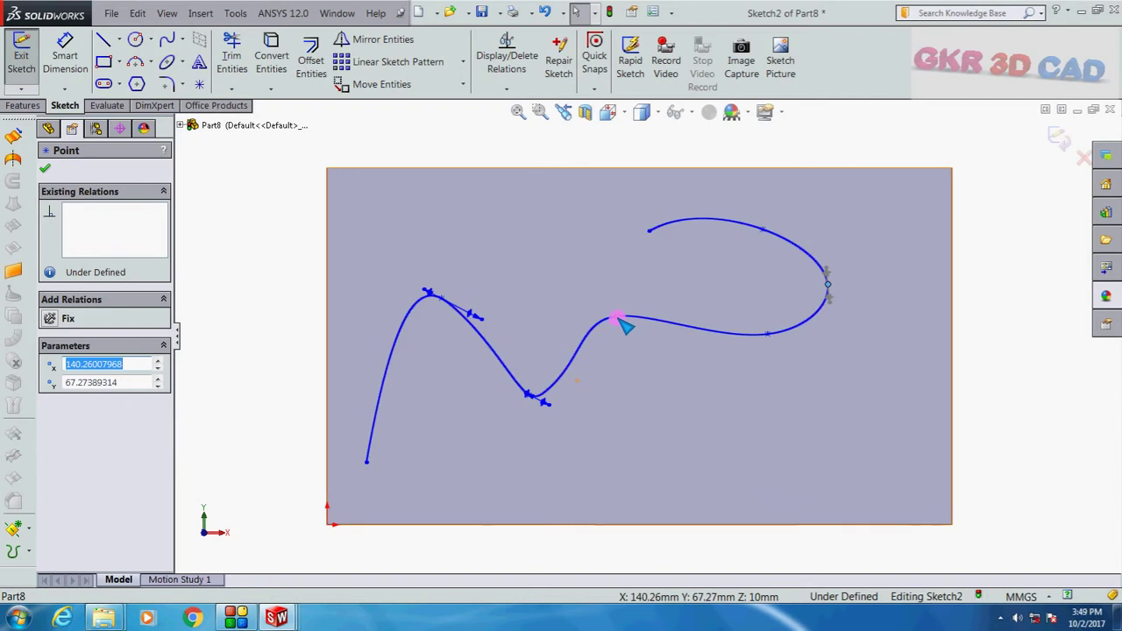
left_click_drag(619, 317, 670, 331)
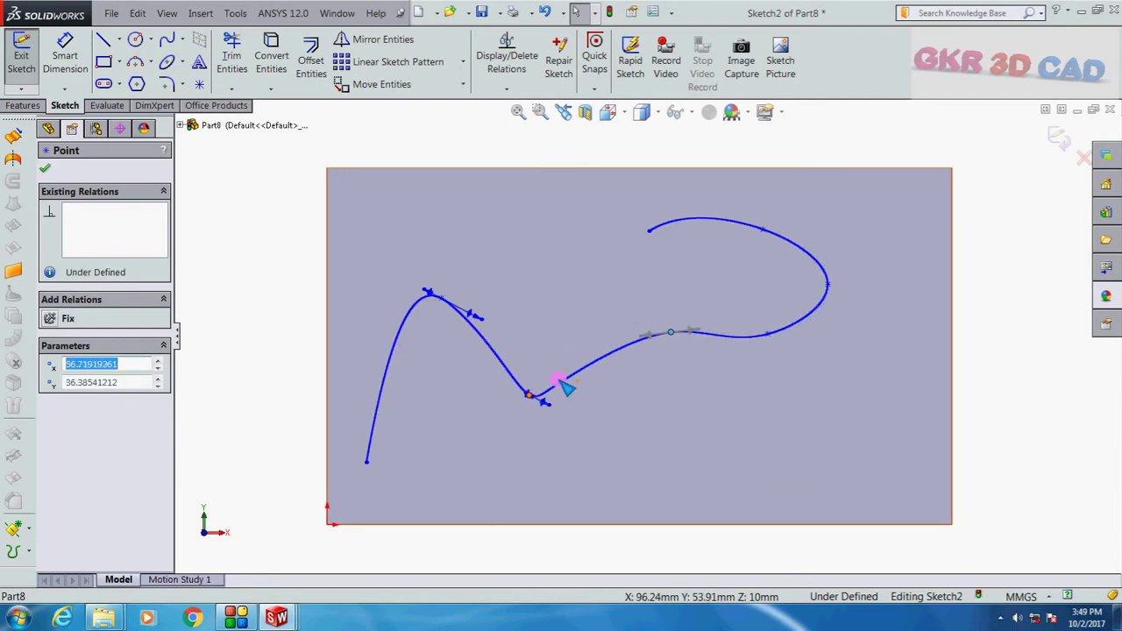
left_click_drag(566, 389, 576, 377)
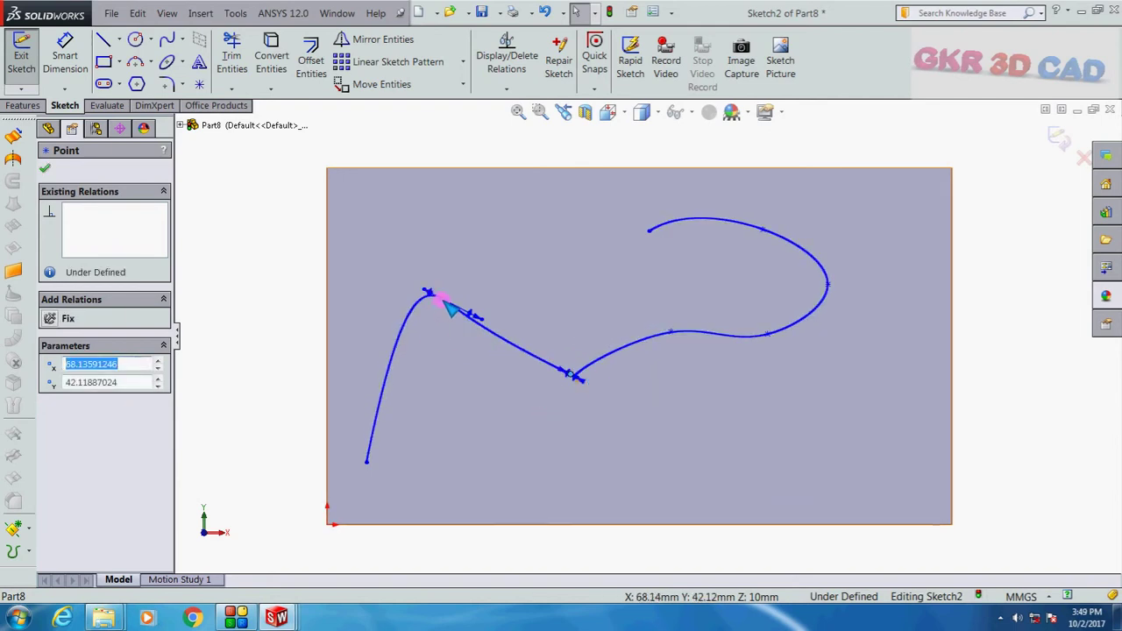
left_click_drag(444, 301, 438, 349)
mouse_move(576, 379)
left_mouse_down()
mouse_move(529, 403)
mouse_move(512, 430)
mouse_move(514, 453)
left_mouse_up()
left_click(566, 308)
key("f")
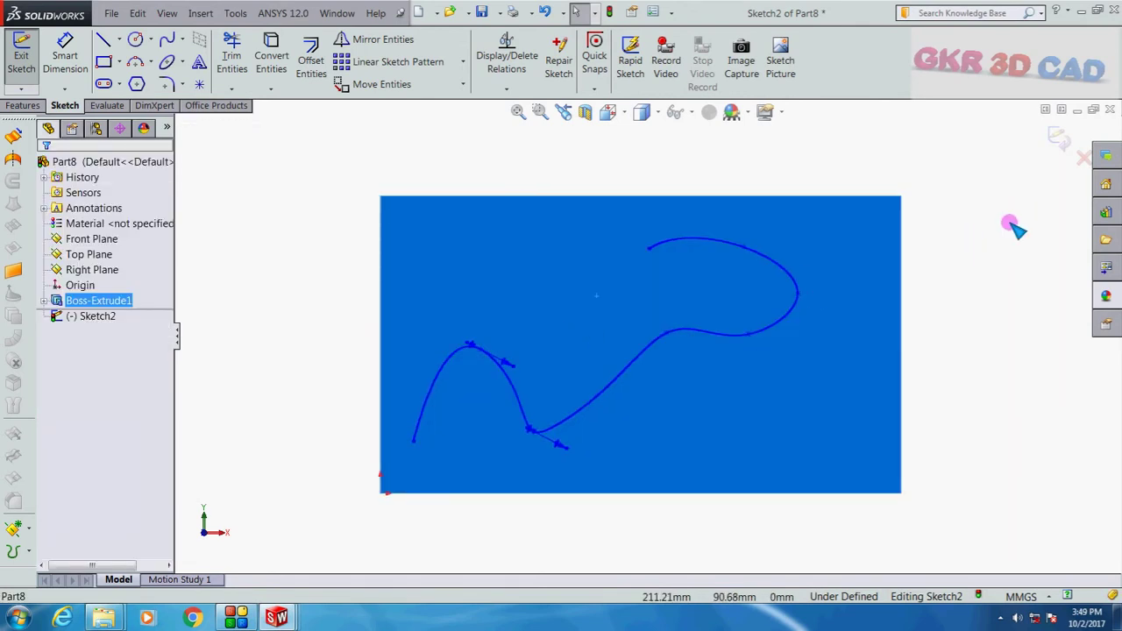
left_click(1015, 221)
Exit the spline sketch and start a new sketch on the plate's top face.
left_click(1059, 137)
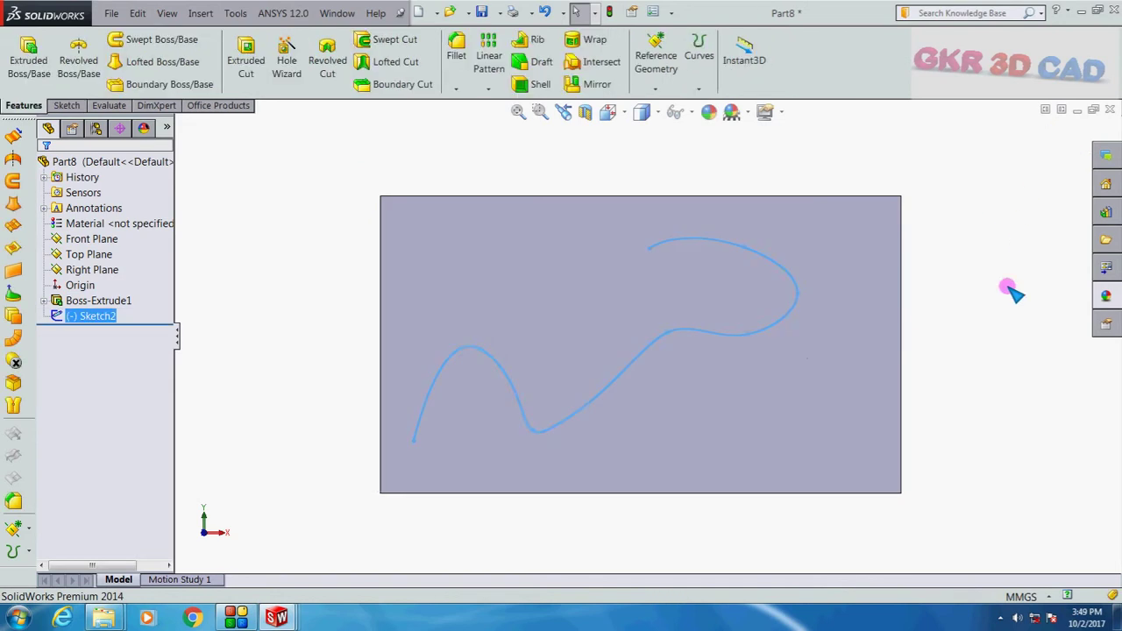
key("f")
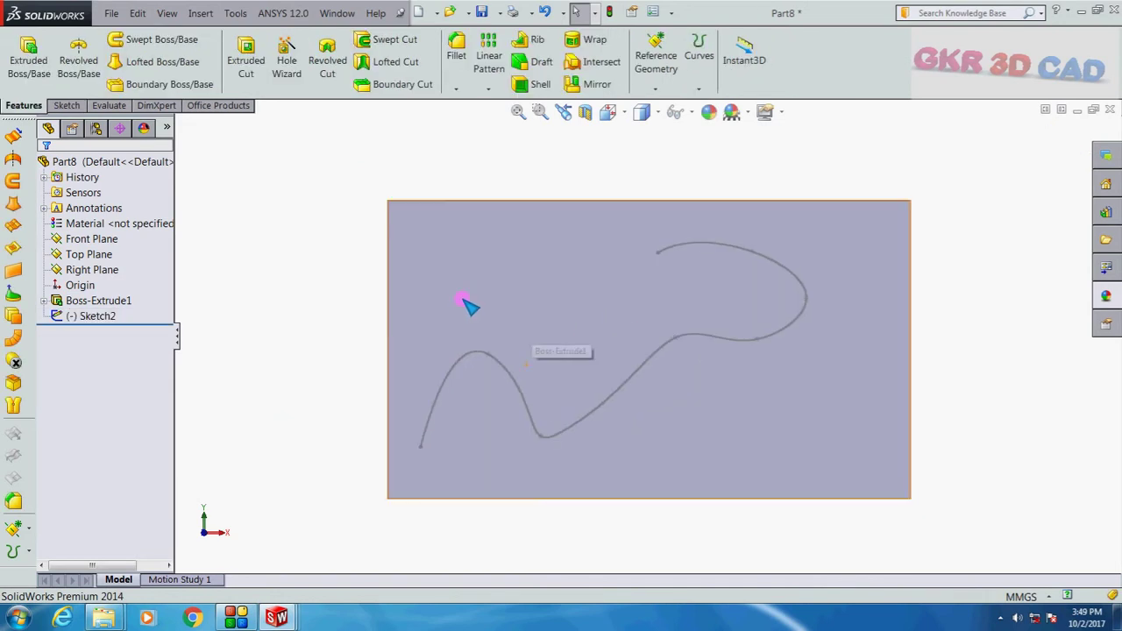
middle_click_drag(494, 298, 488, 243)
scroll(800, 309, "down", 2)
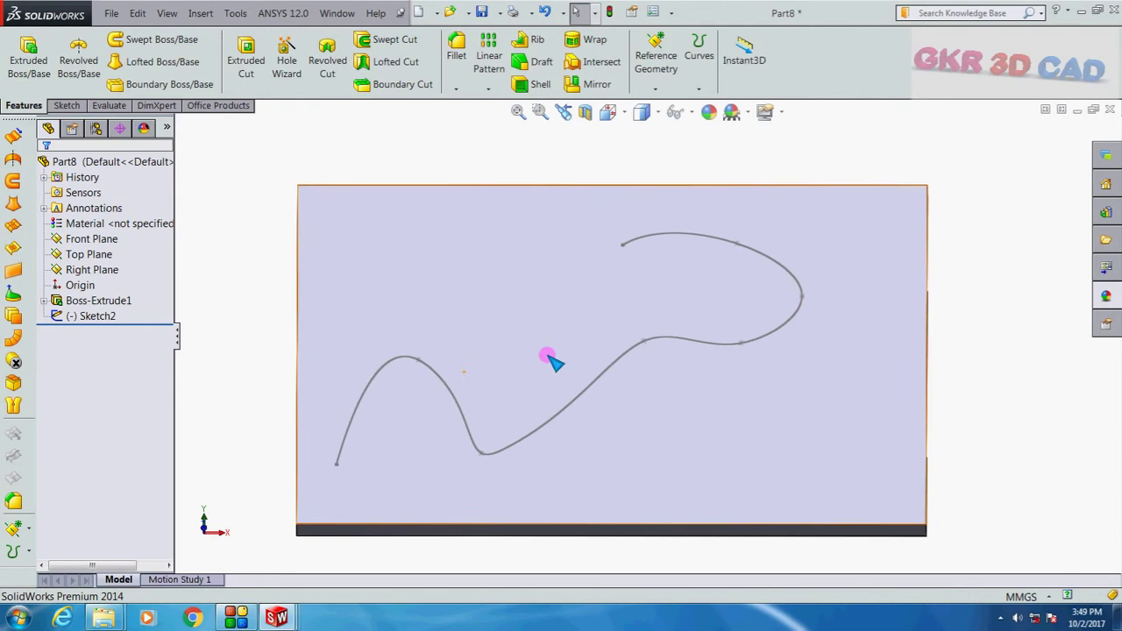
left_click(330, 351)
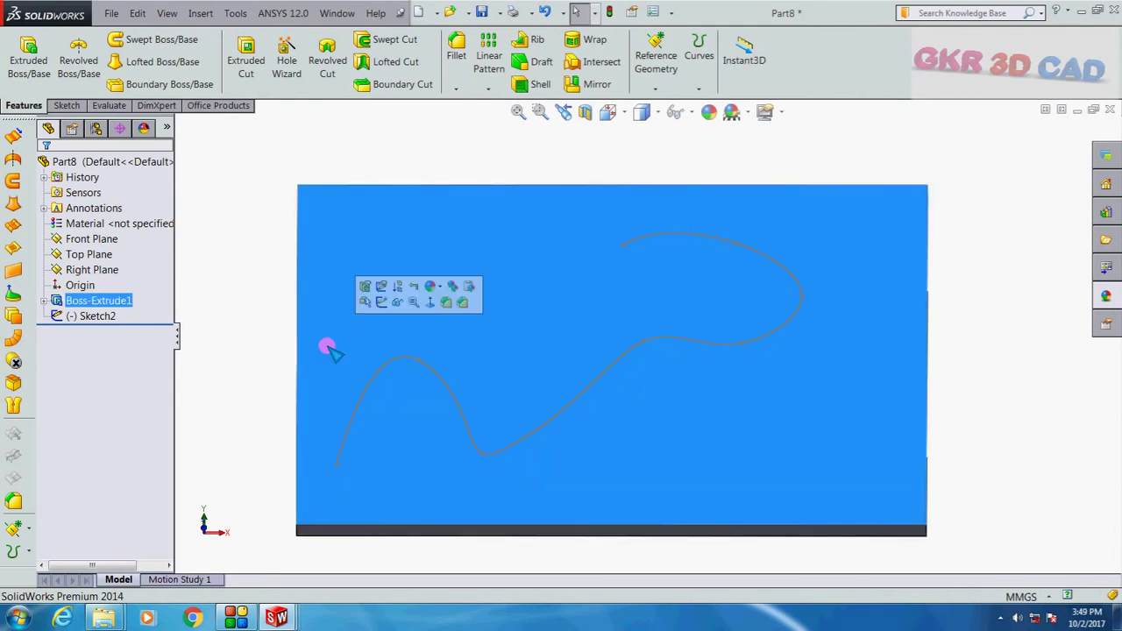
left_click(382, 301)
Draw a circle at the spline's lower endpoint and dimension it to 10 mm diameter.
left_click(137, 41)
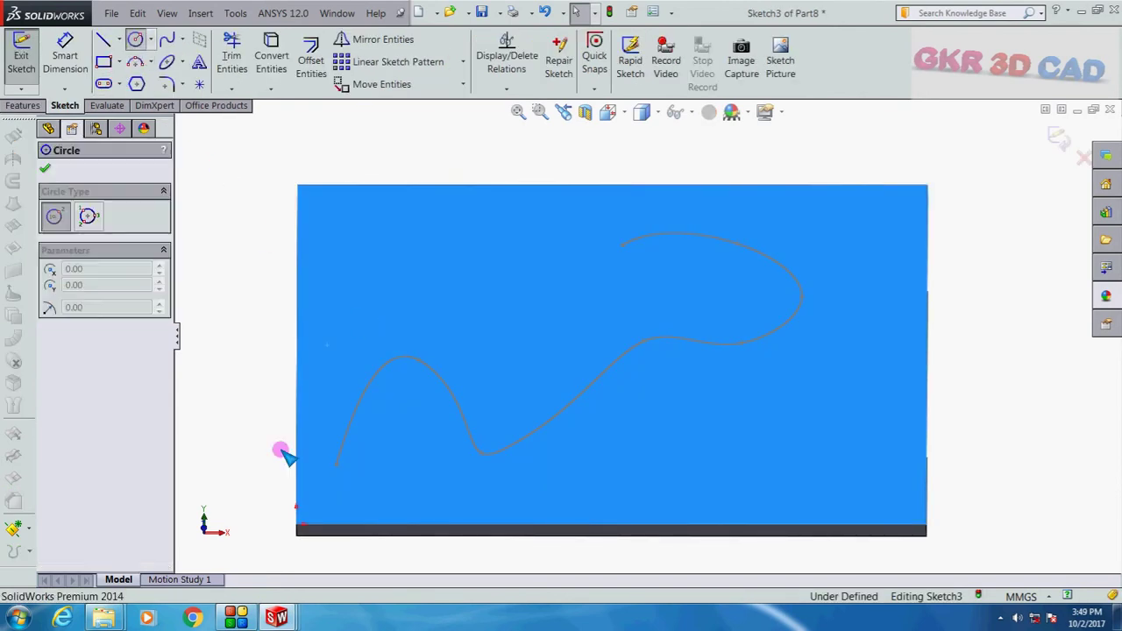
left_click(337, 465)
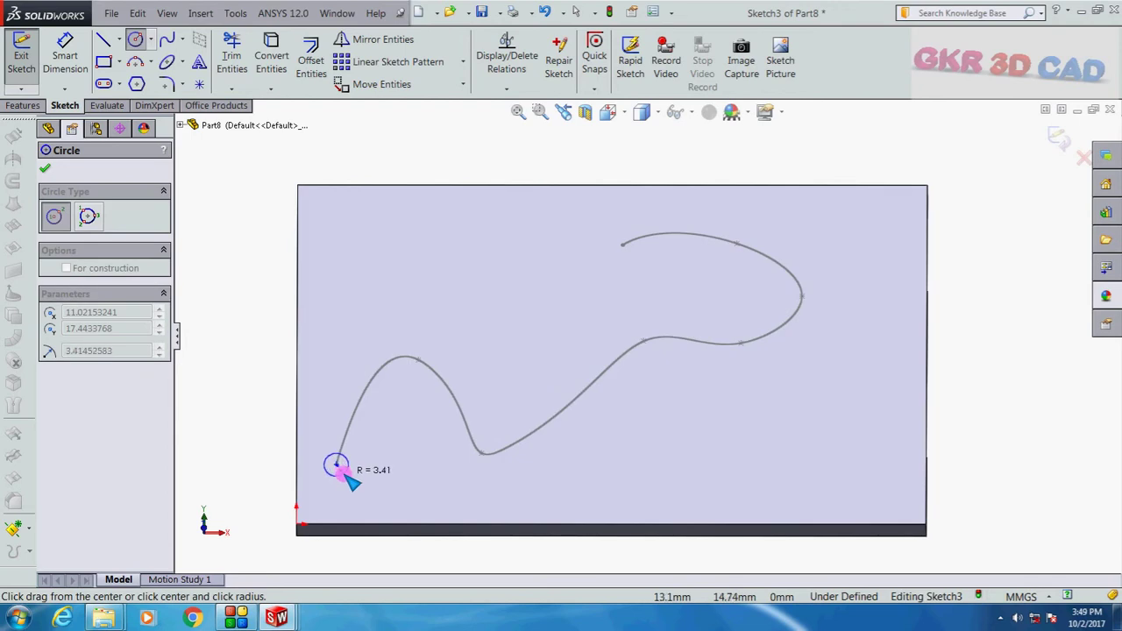
left_click(348, 474)
key("Escape")
left_click(65, 53)
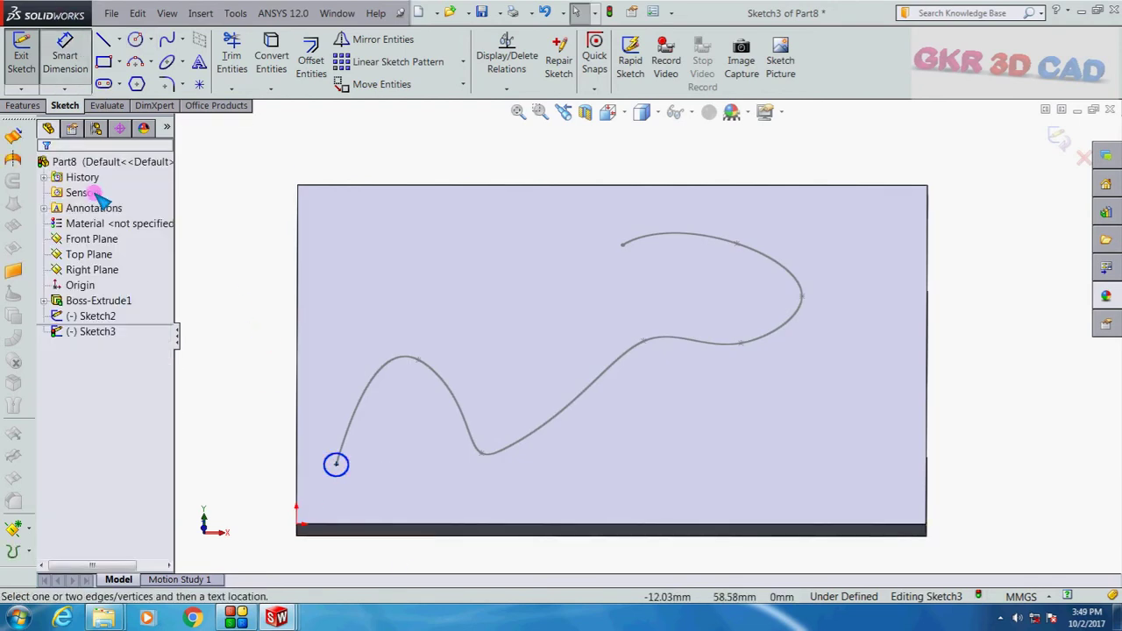
left_click(334, 476)
left_click(273, 472)
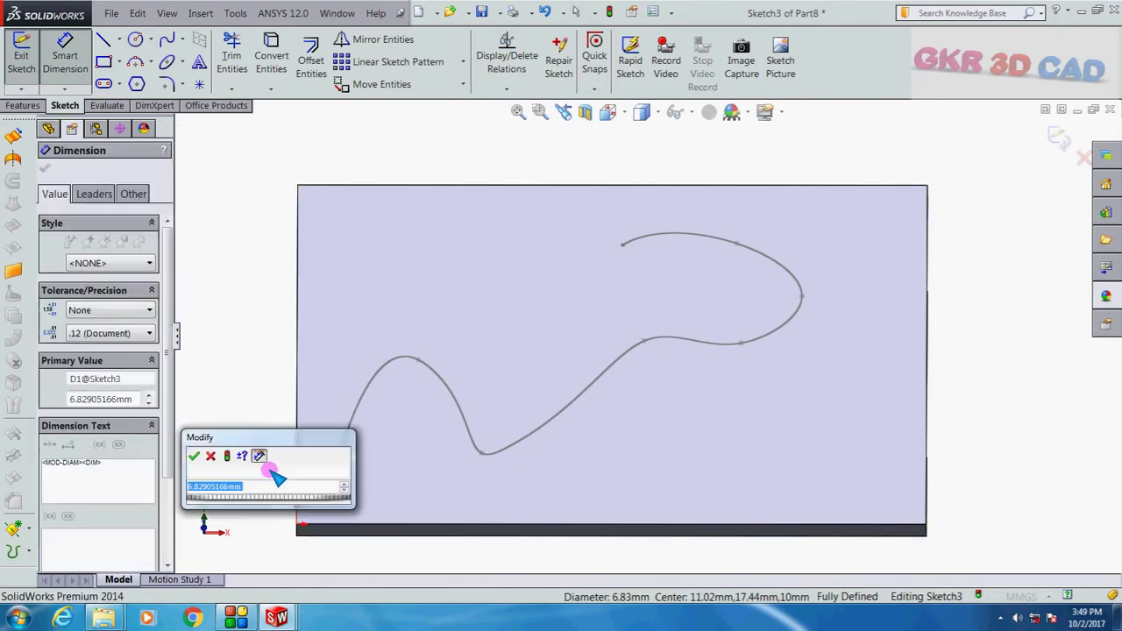
type("10")
key("Return")
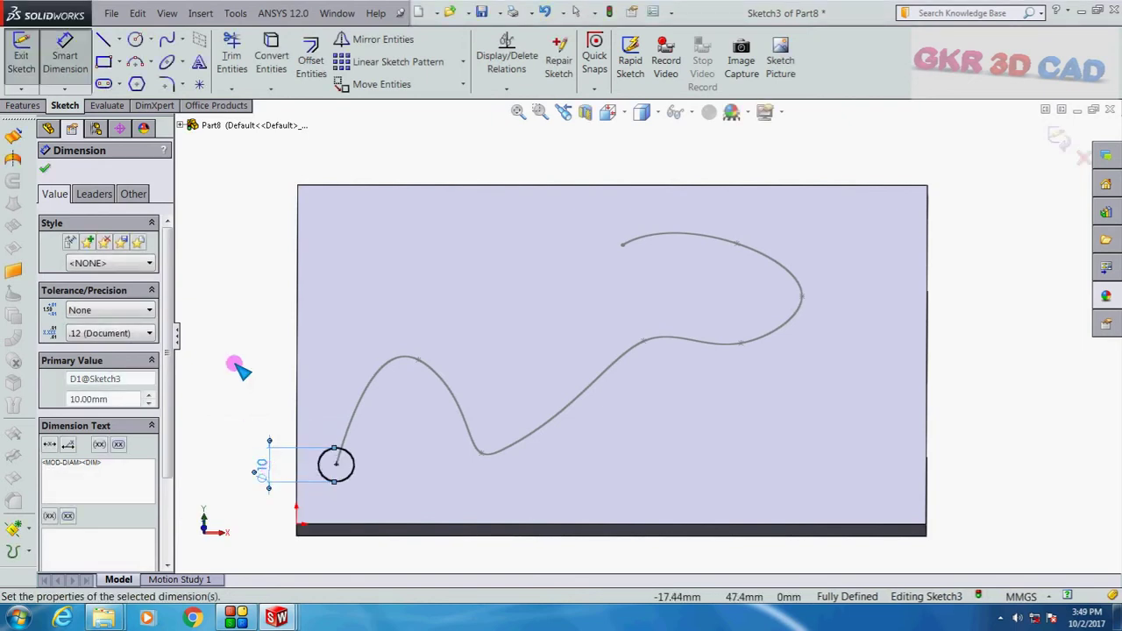
left_click(239, 368)
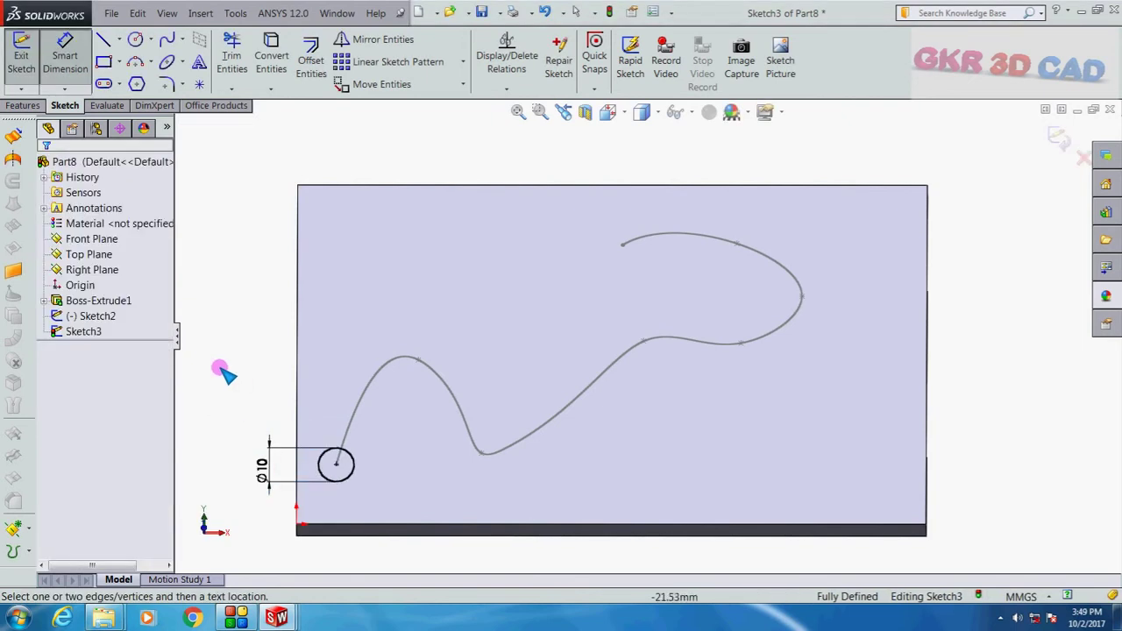
Extrude the circle 10 mm into a small cylinder.
left_click(35, 105)
left_click(28, 62)
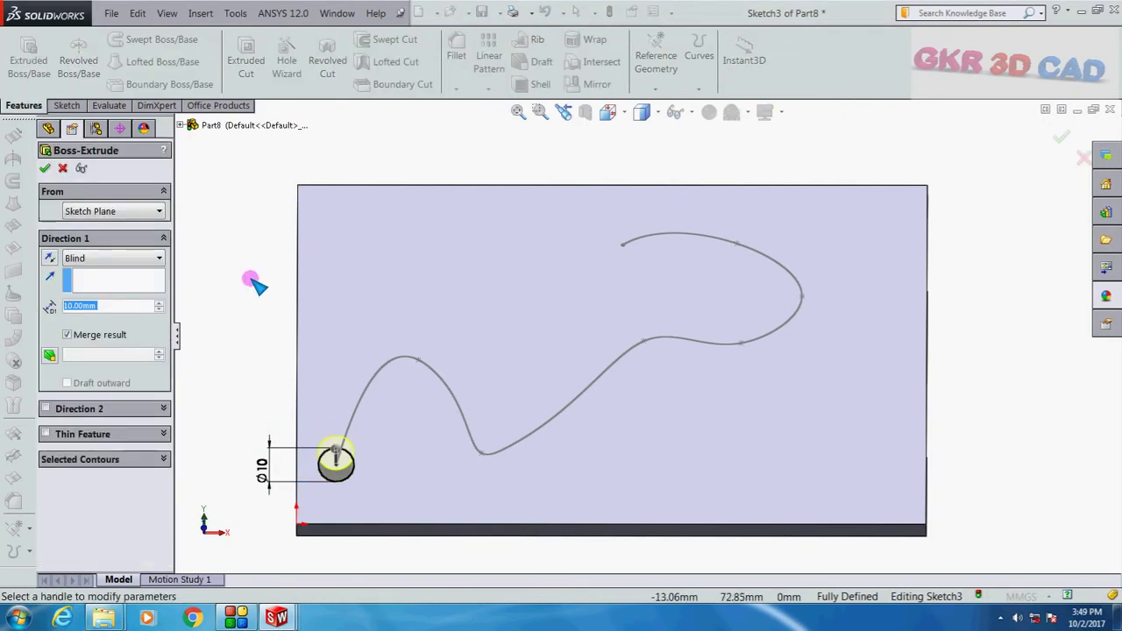
left_click(50, 168)
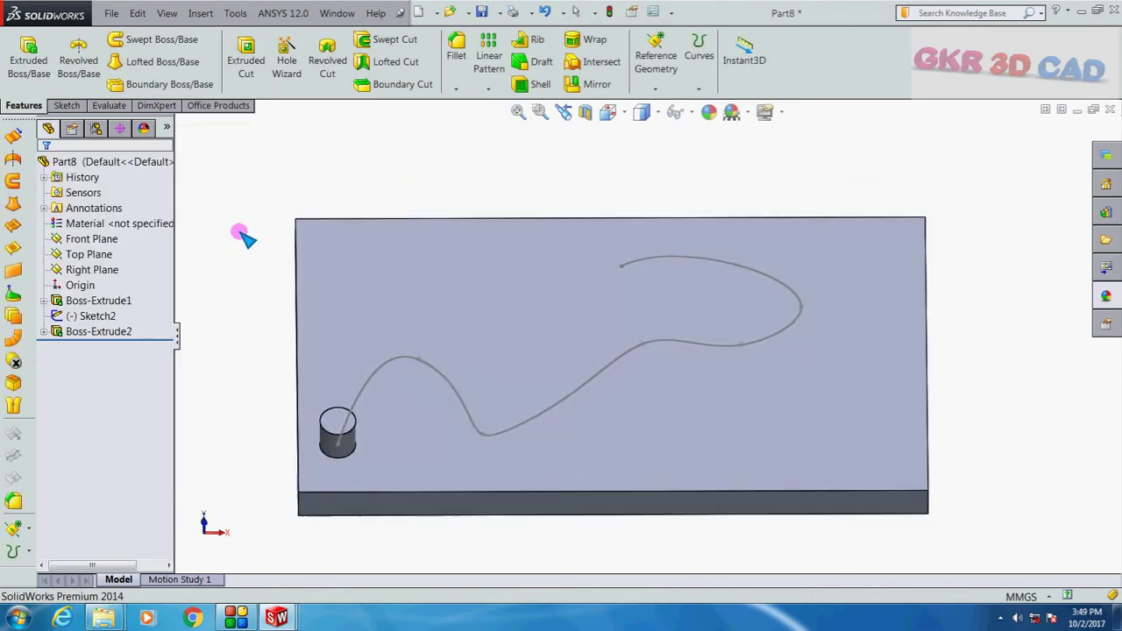
scroll(639, 320, "up", 3)
scroll(664, 439, "down", 2)
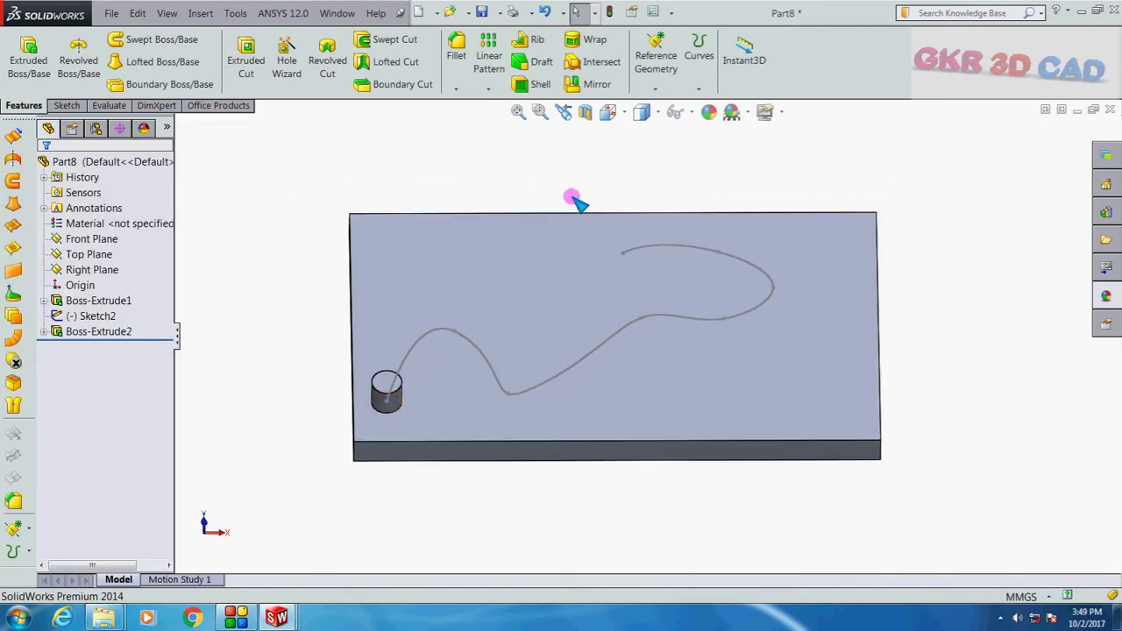
scroll(600, 353, "down", 1)
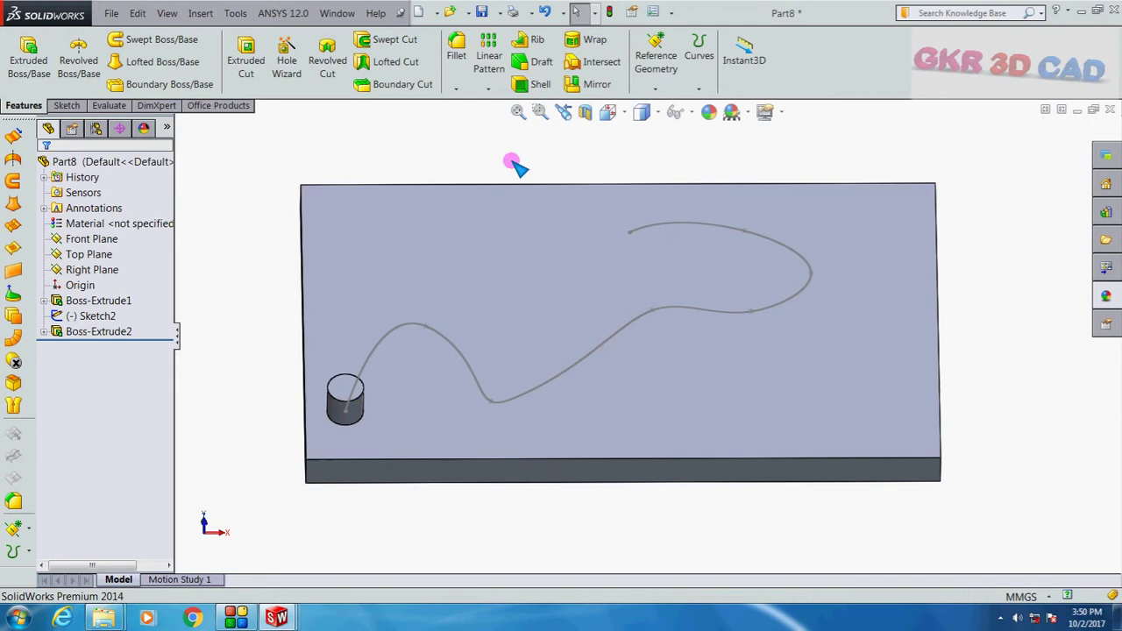
Start a Curve Driven Pattern using Spline1 as the path and the cylinder as the seed.
left_click(497, 91)
left_click(542, 155)
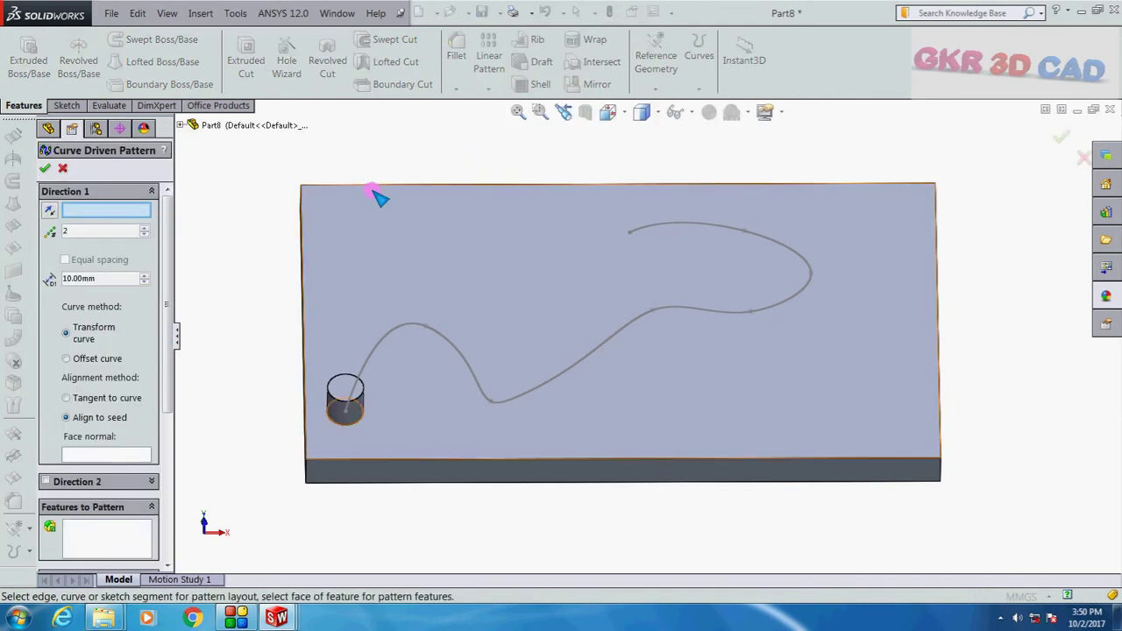
left_click(388, 338)
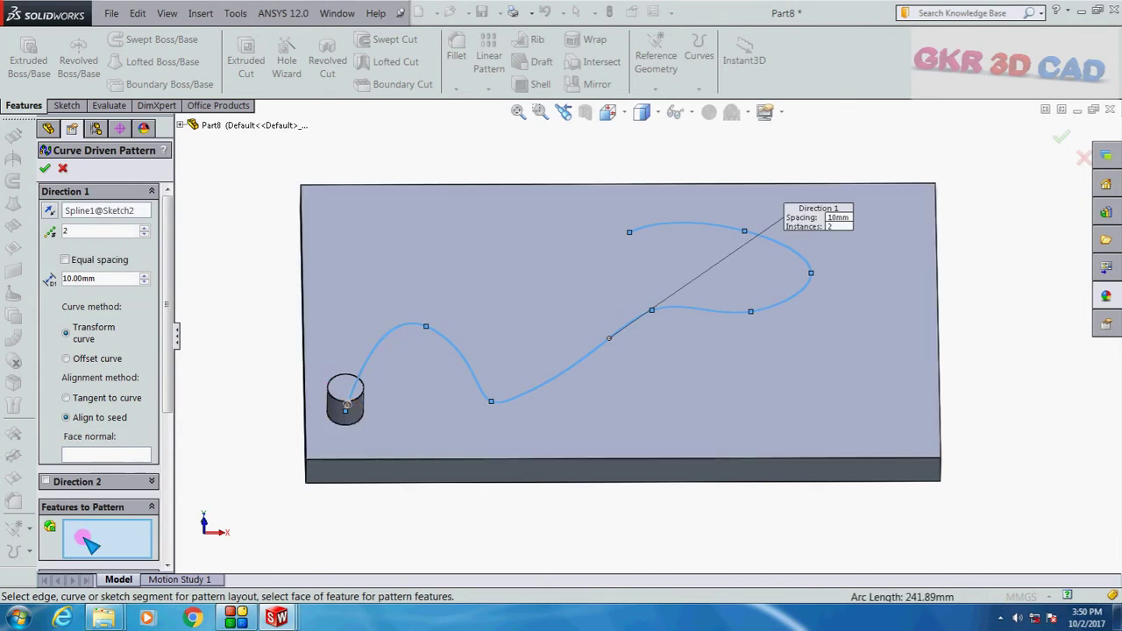
left_click(356, 414)
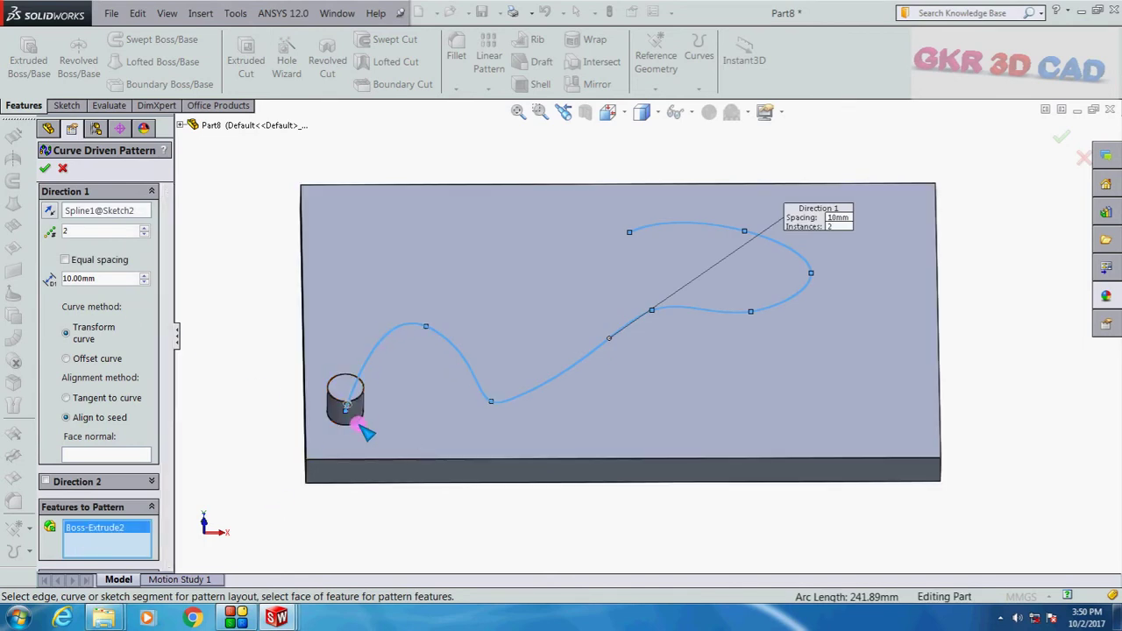
middle_click_drag(275, 289, 277, 377)
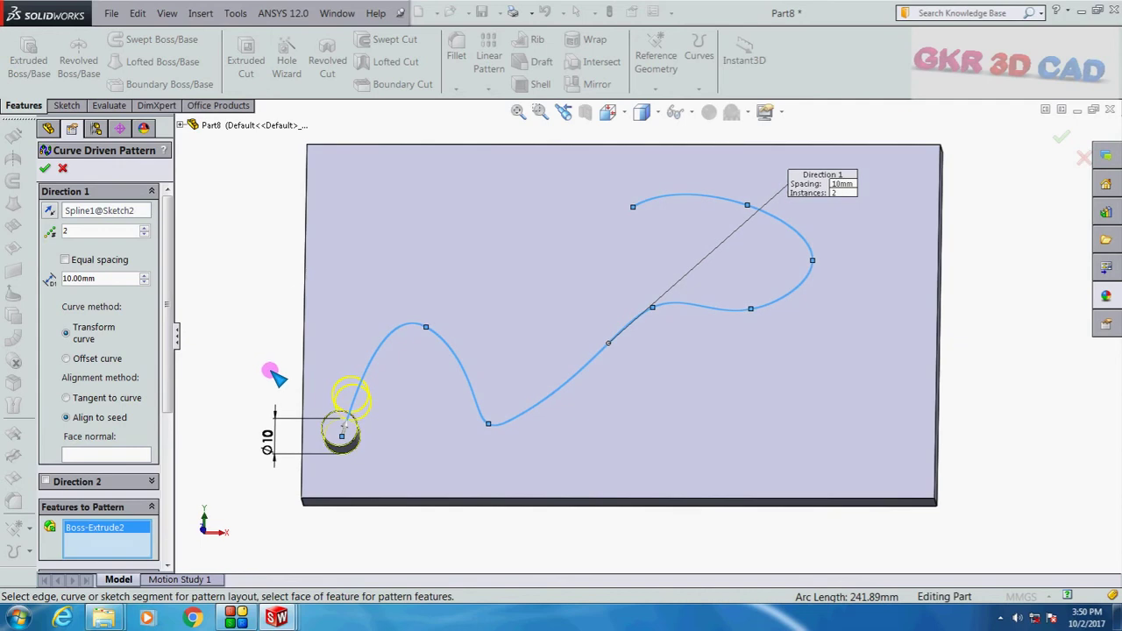
Set the pattern spacing between copies to 15 mm.
left_click(146, 228)
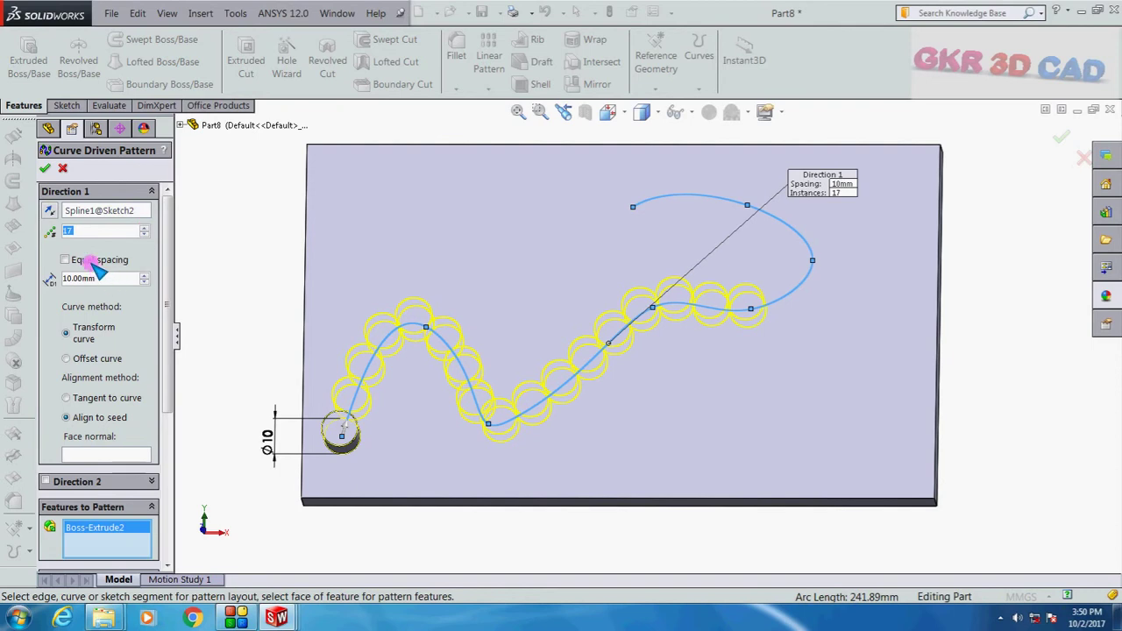
type("10")
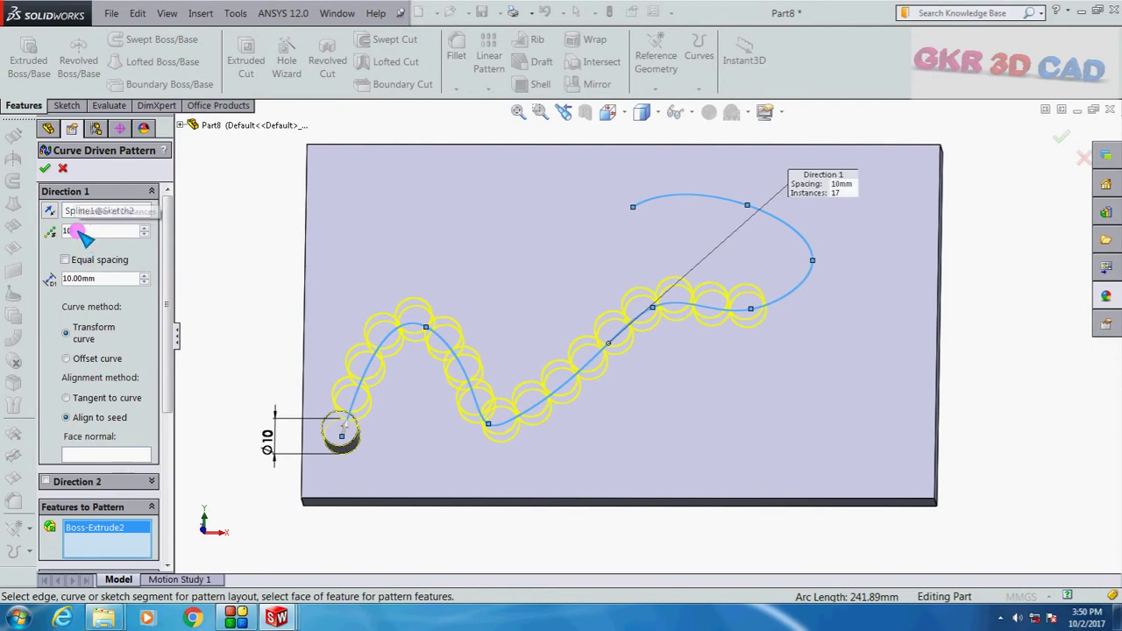
left_click(105, 279)
type("20")
key("Return")
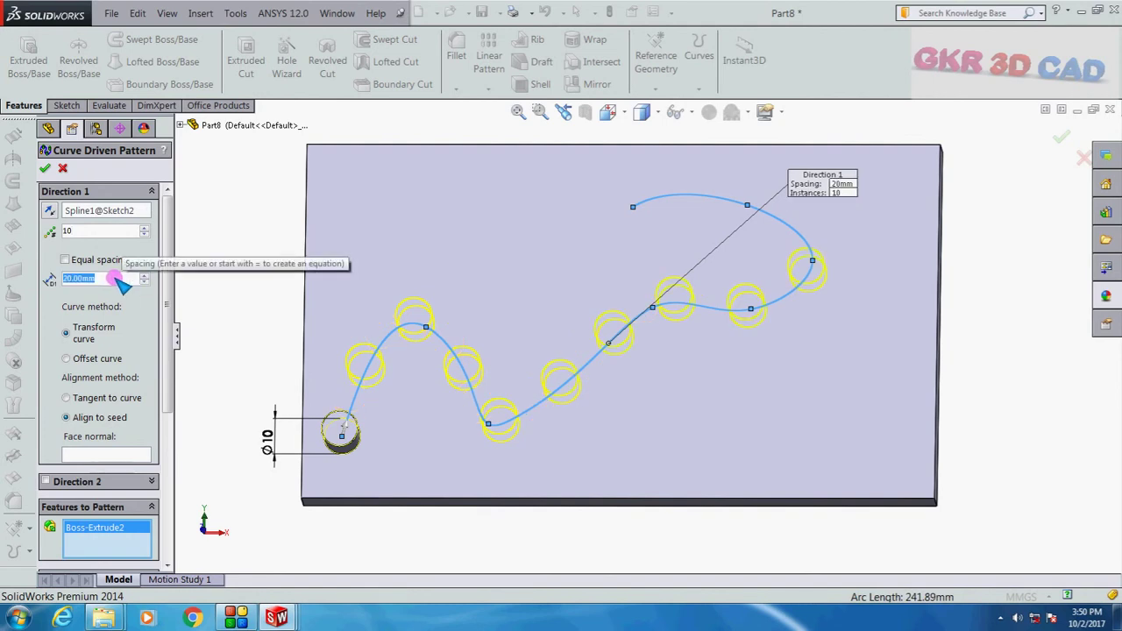
type("15")
key("Return")
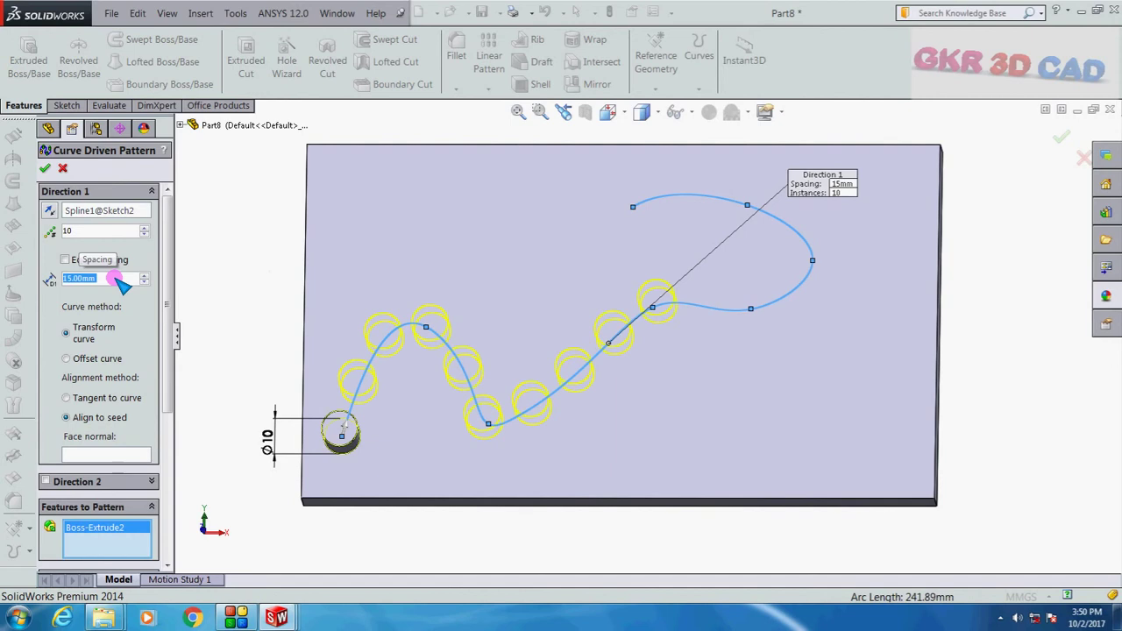
Raise the instance count to 16 and accept the curve-driven pattern.
left_click(143, 226)
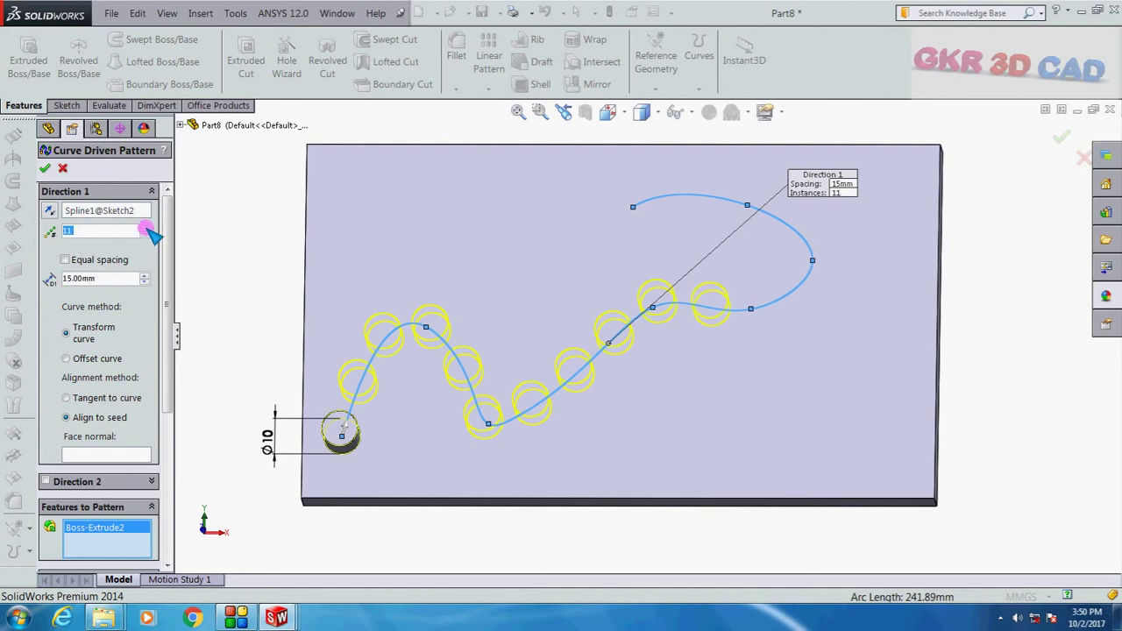
left_click(146, 227)
left_click(145, 227)
left_click(145, 227)
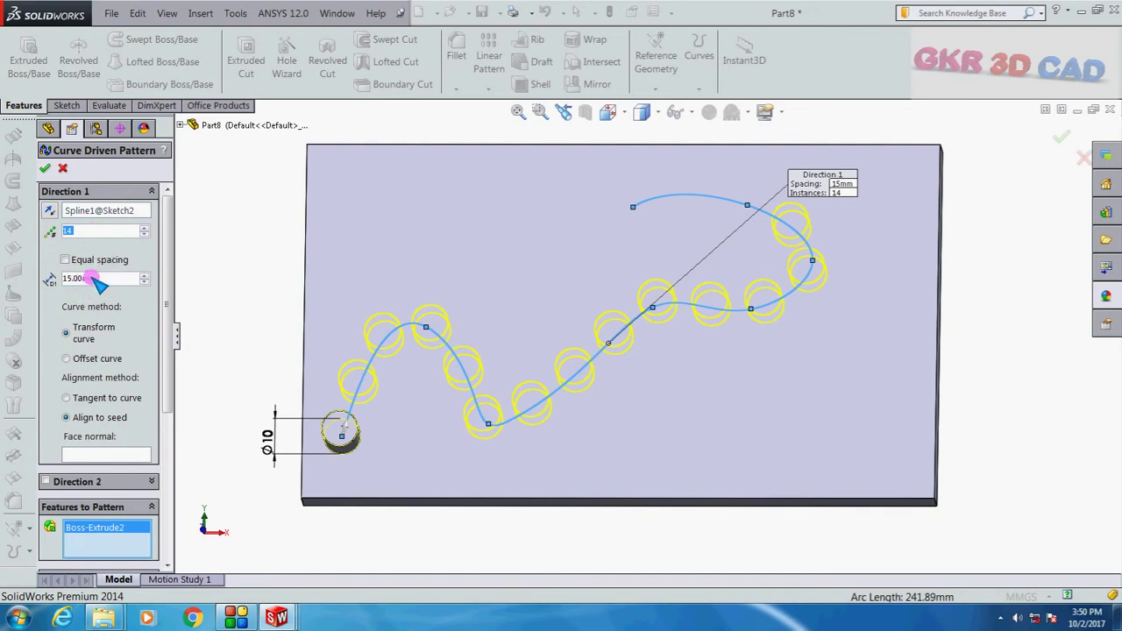
left_click(147, 228)
left_click(146, 227)
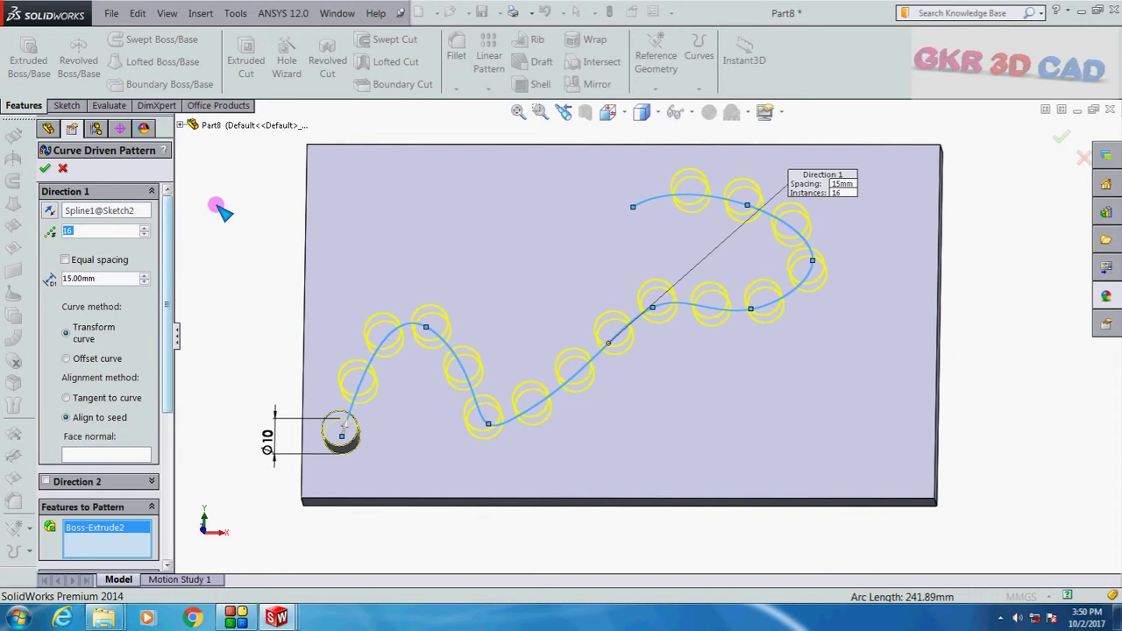
middle_click_drag(240, 233, 253, 214)
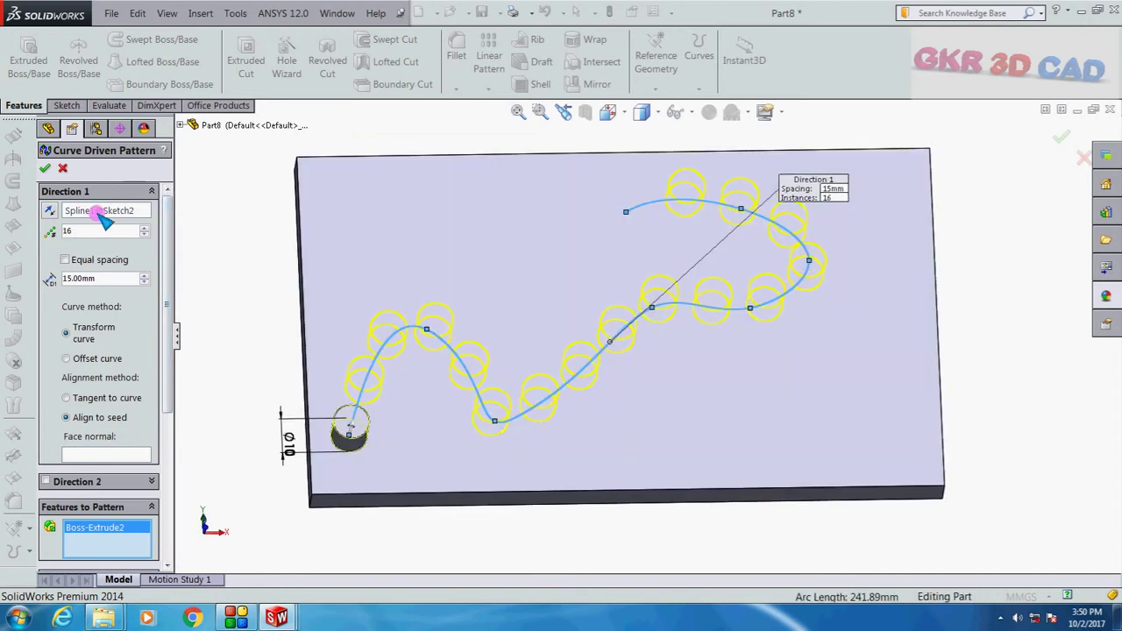
left_click(47, 169)
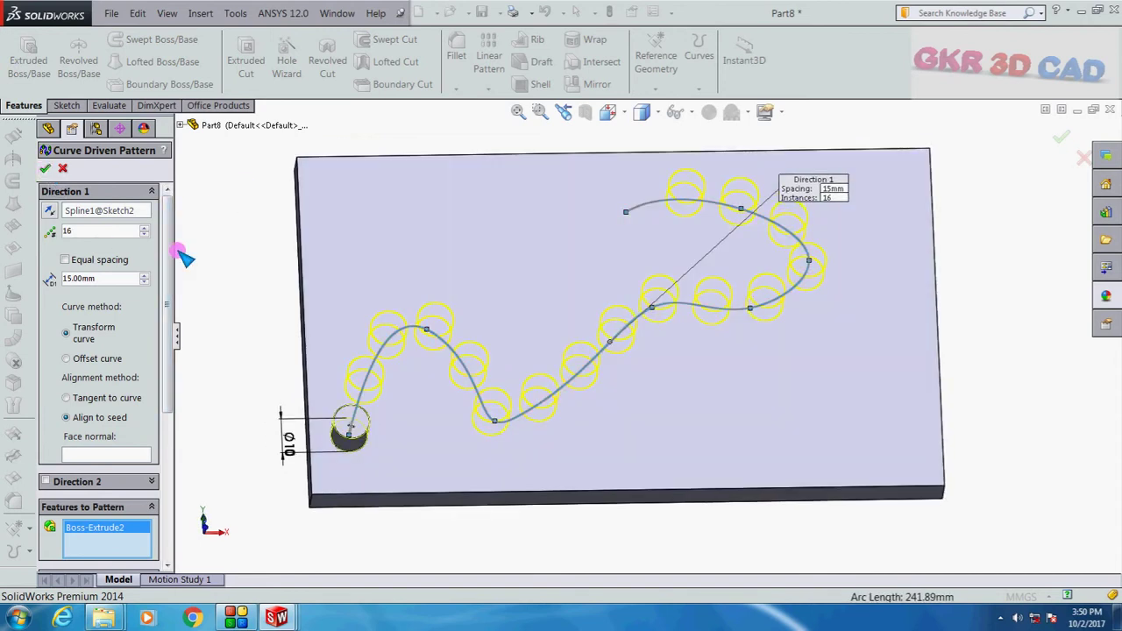
mouse_move(213, 208)
middle_mouse_down()
mouse_move(320, 219)
mouse_move(506, 324)
mouse_move(506, 255)
mouse_move(539, 210)
mouse_move(521, 164)
middle_mouse_up()
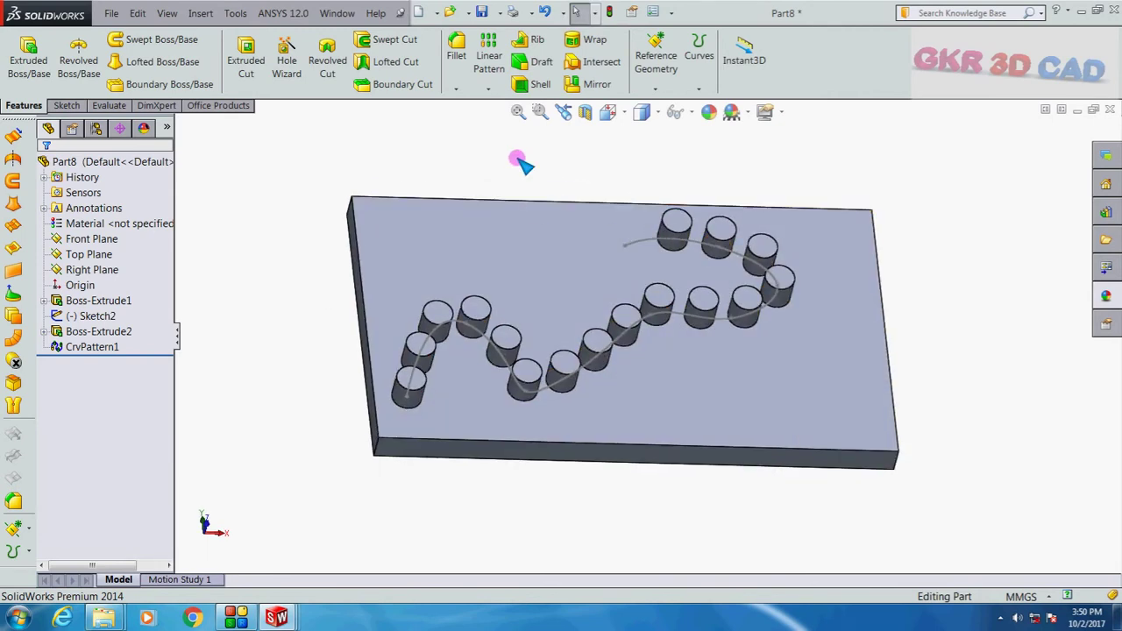
Hide the Sketch2 spline and orbit around to inspect the 16 bosses.
left_click(657, 242)
left_click(668, 176)
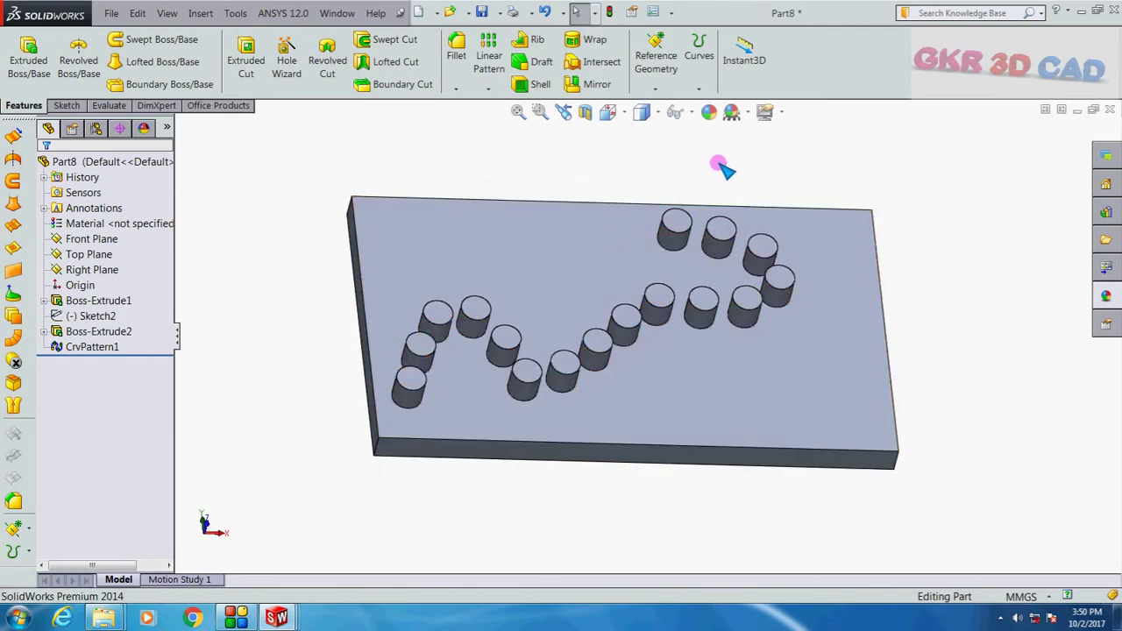
mouse_move(725, 171)
middle_mouse_down()
mouse_move(676, 220)
mouse_move(701, 258)
mouse_move(708, 243)
mouse_move(561, 325)
middle_mouse_up()
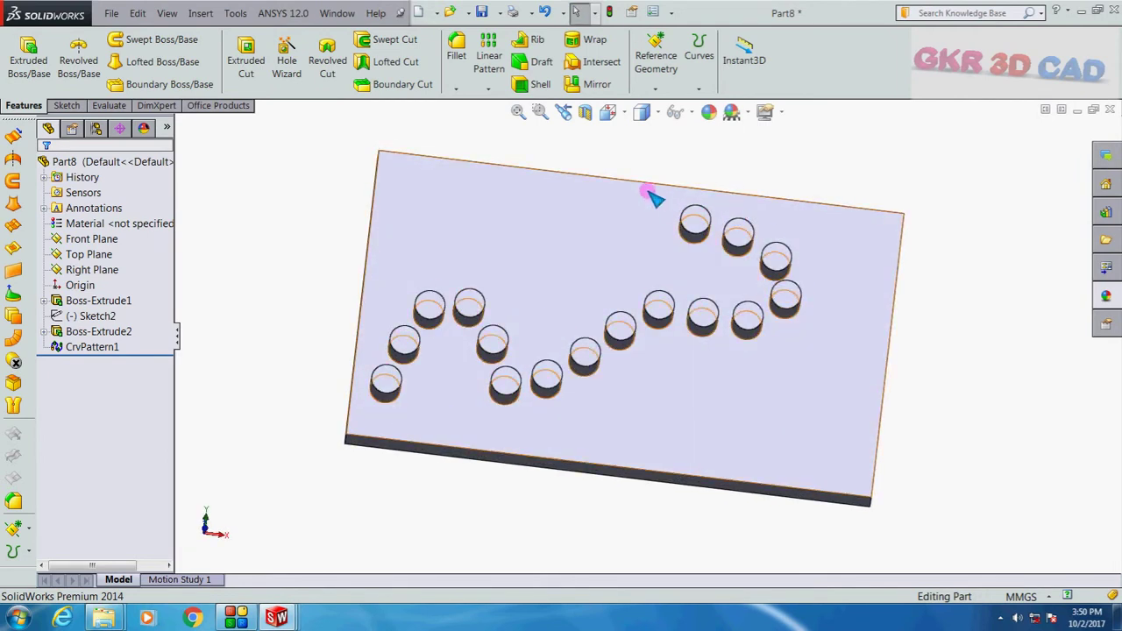
mouse_move(619, 343)
middle_mouse_down()
mouse_move(675, 274)
mouse_move(664, 175)
mouse_move(632, 233)
mouse_move(552, 276)
mouse_move(384, 405)
middle_mouse_up()
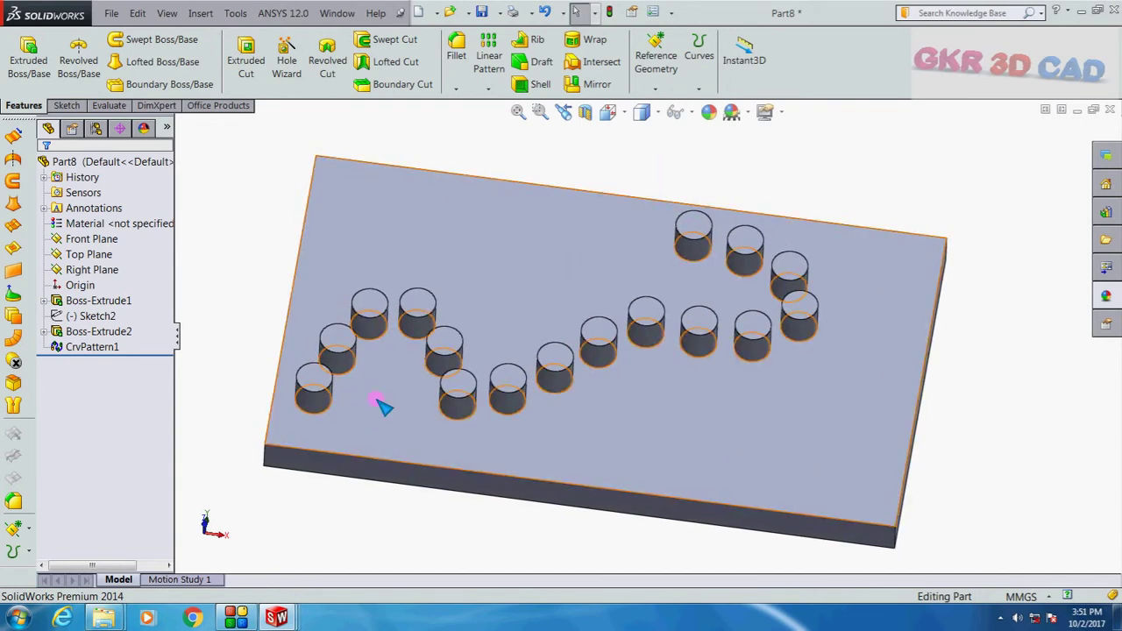
left_click(315, 399)
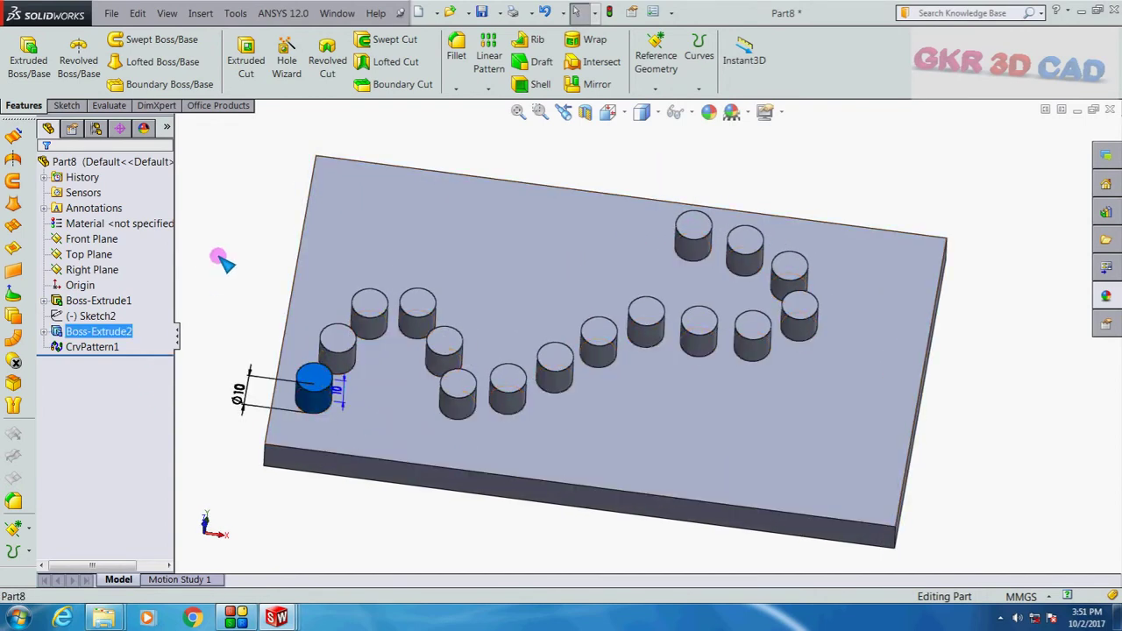
left_click(235, 294)
scroll(200, 476, "down", 3)
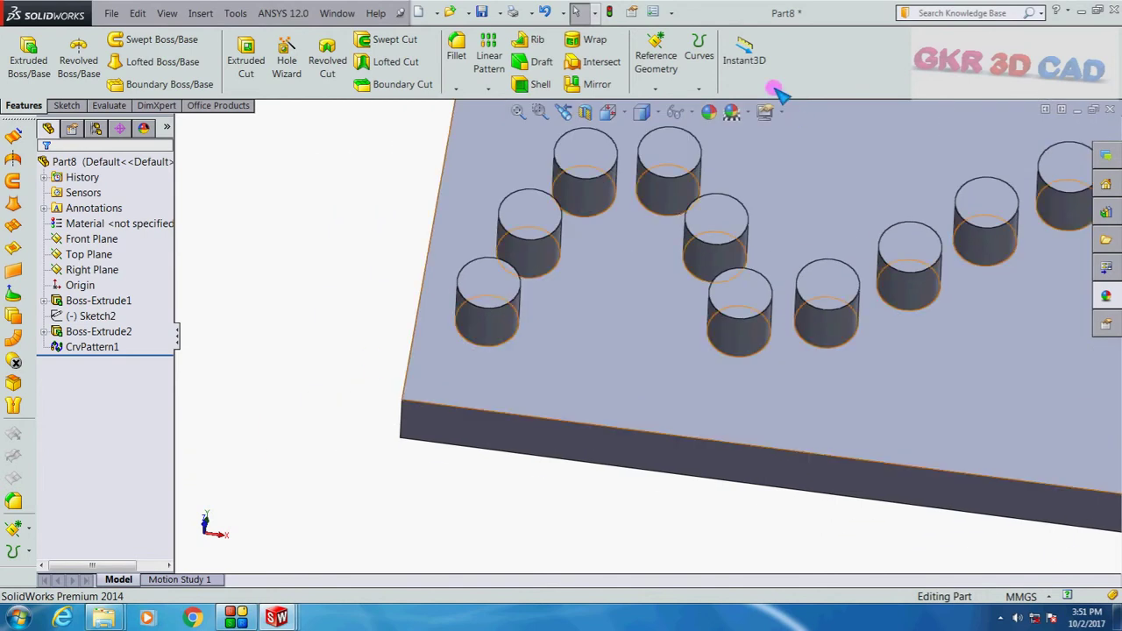
With Instant3D on, drag the seed boss's height down into the plate, making 16 holes.
left_click(745, 53)
left_click(504, 295)
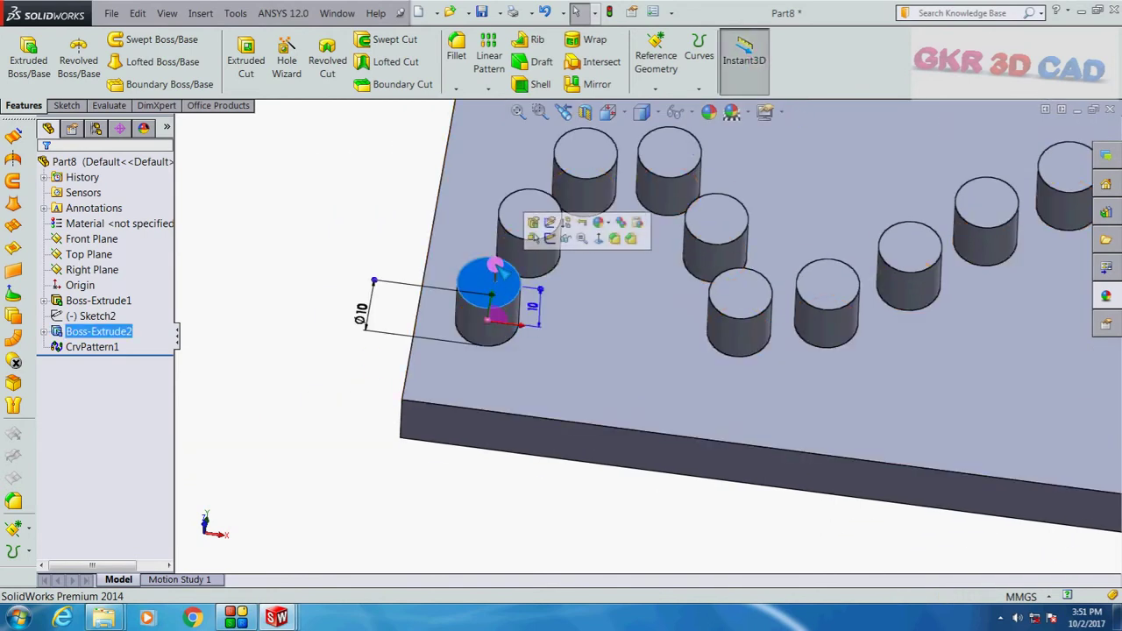
left_click_drag(509, 344, 501, 377)
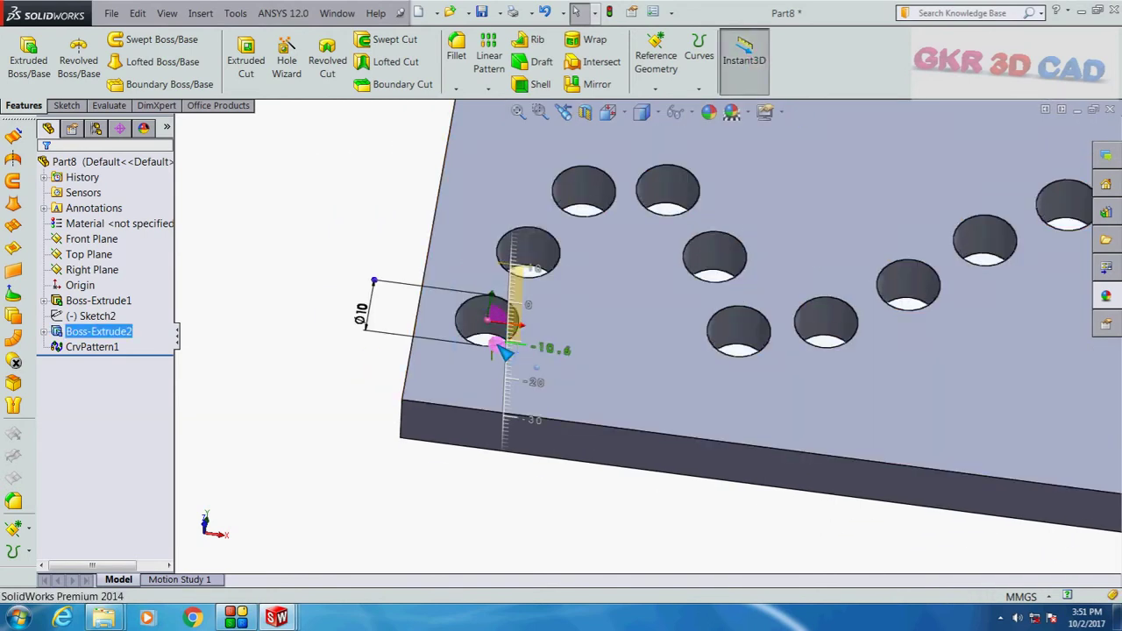
key("f")
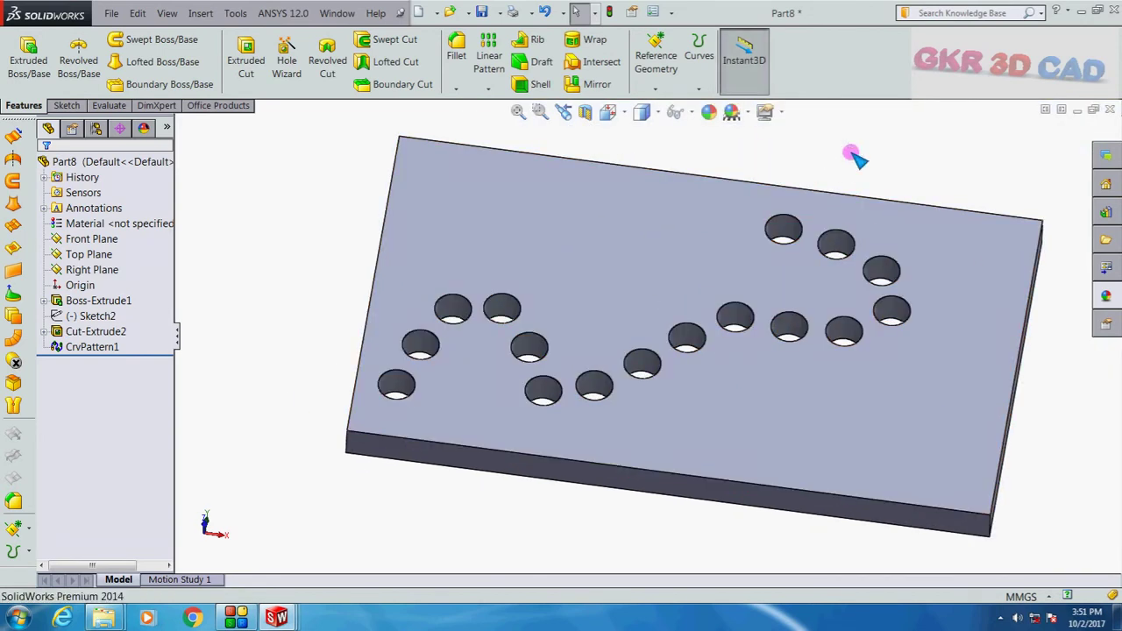
scroll(672, 283, "up", 1)
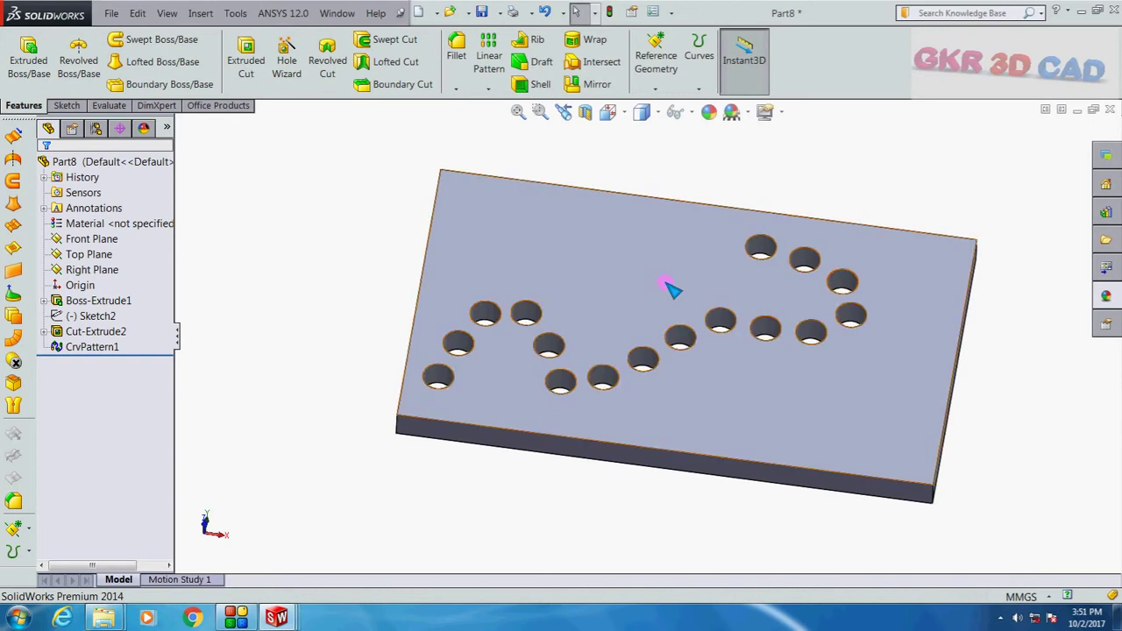
scroll(839, 318, "down", 1)
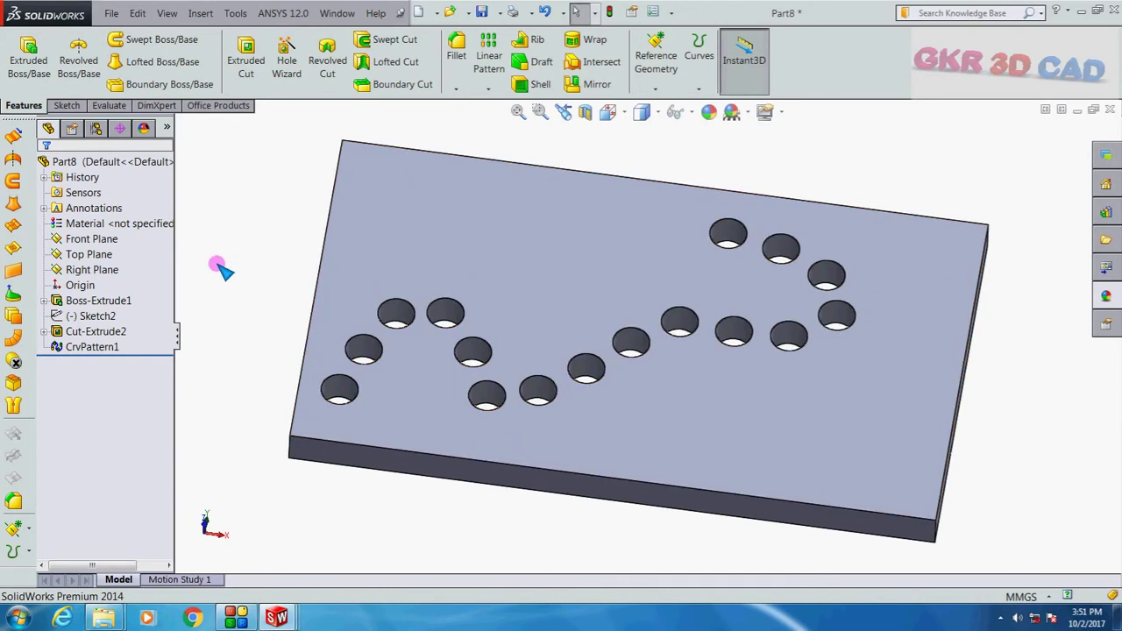
Roll back below Boss-Extrude1 and open a new sketch on the plate's top face.
left_click(488, 92)
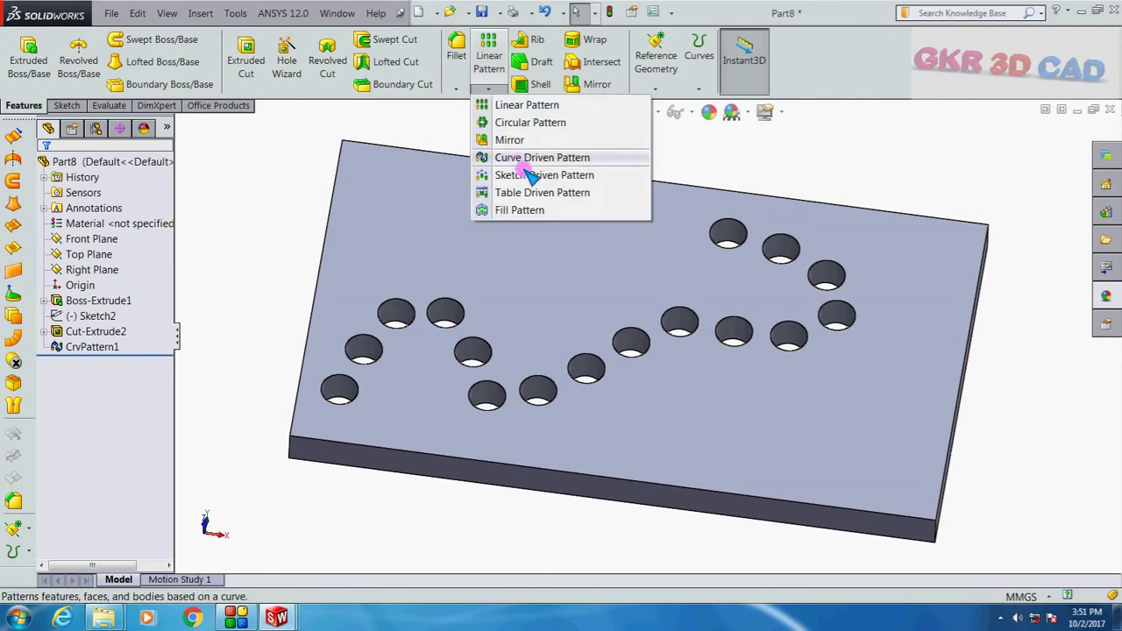
left_click(247, 226)
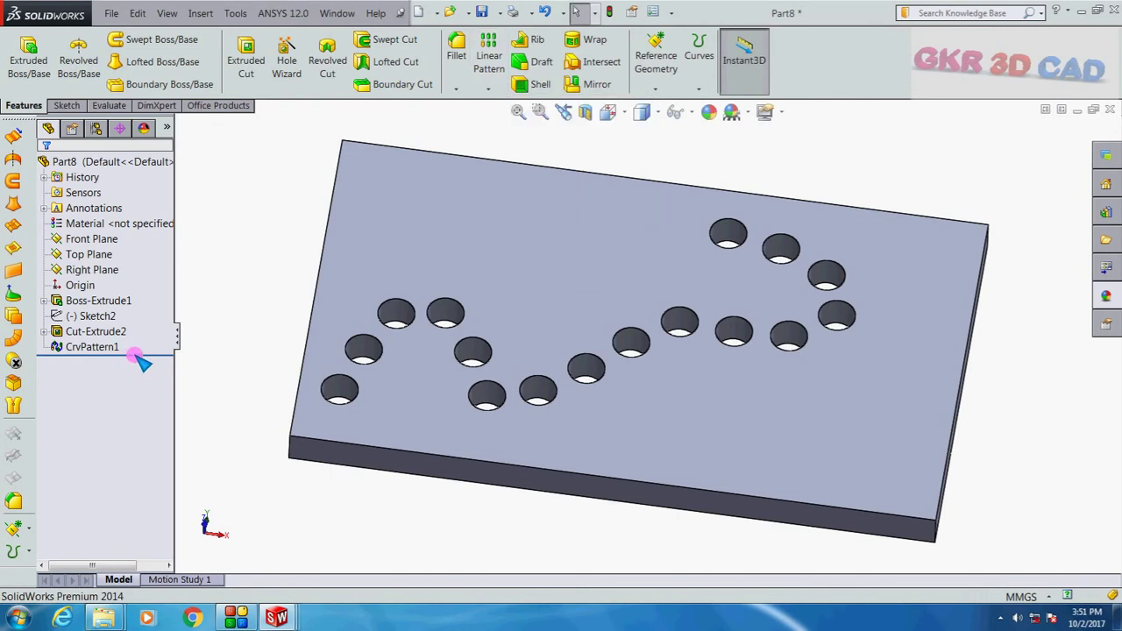
mouse_move(141, 357)
left_mouse_down()
mouse_move(157, 336)
mouse_move(150, 309)
left_mouse_up()
left_click(466, 319)
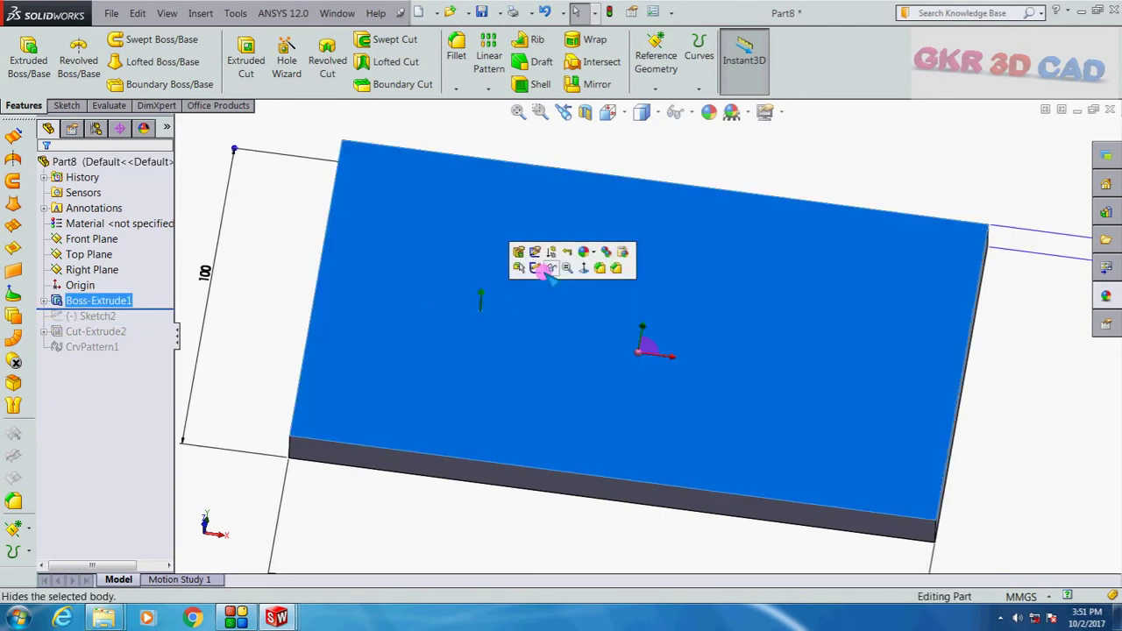
left_click(533, 261)
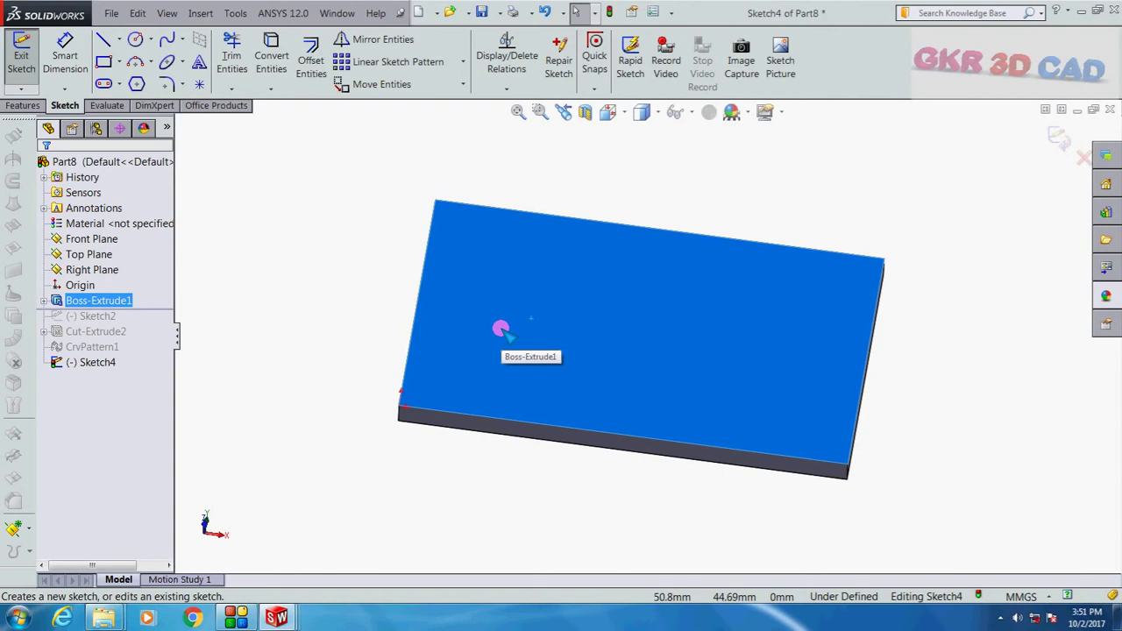
Drop points all over the top face with the Point tool, then exit Sketch4.
left_click(199, 83)
left_click(447, 246)
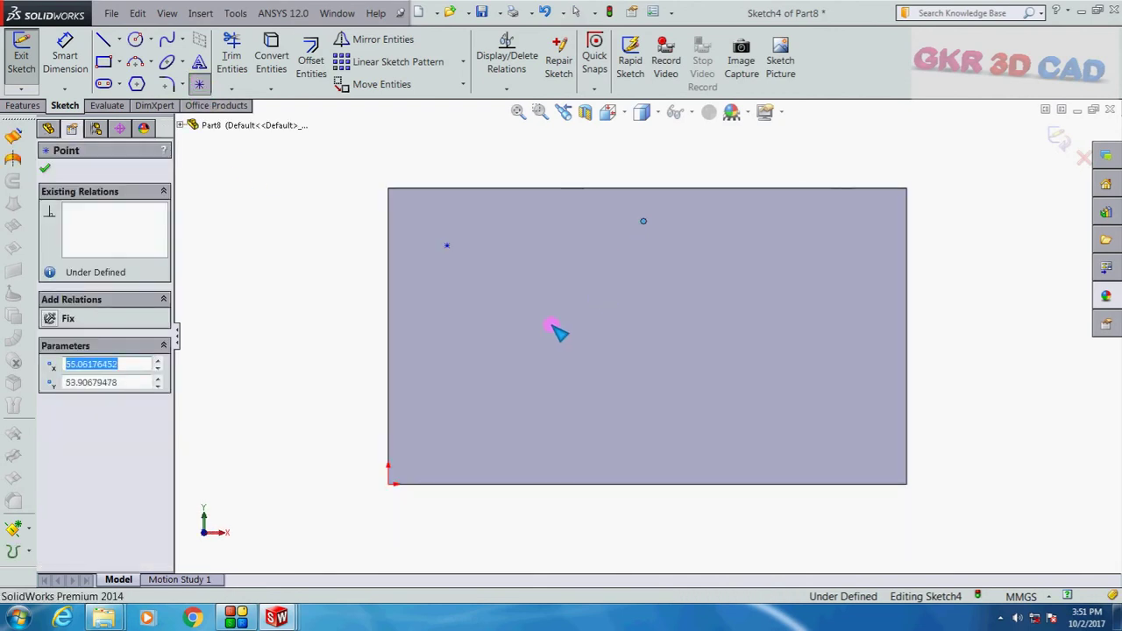
left_click(544, 260)
left_click(759, 303)
left_click(847, 221)
left_click(659, 279)
left_click(643, 392)
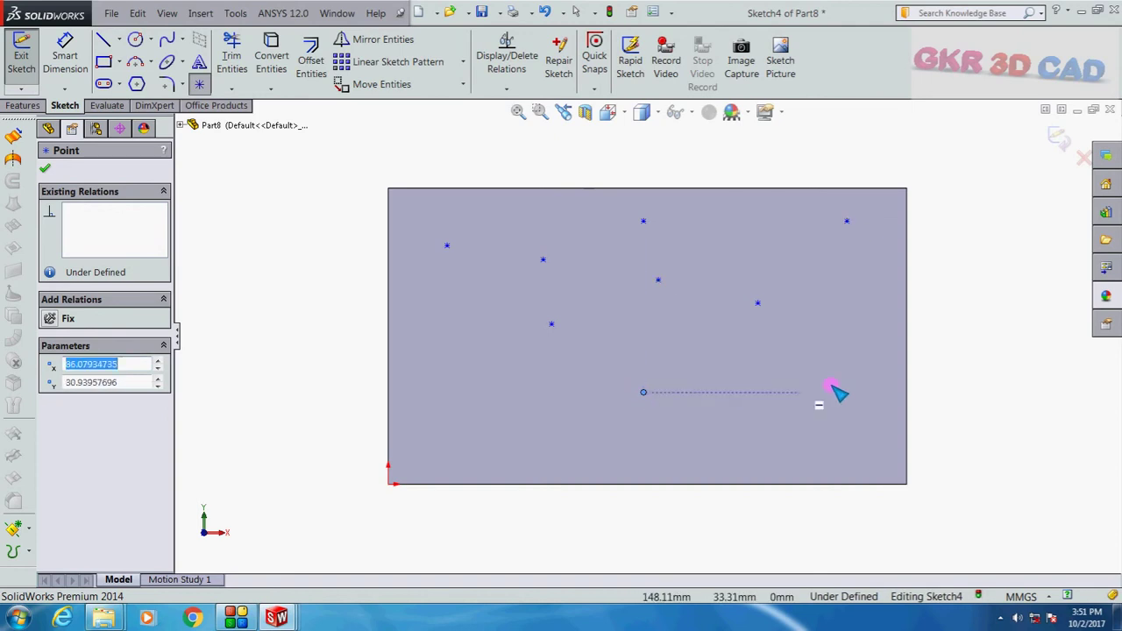
left_click(831, 384)
left_click(831, 295)
left_click(712, 350)
left_click(619, 355)
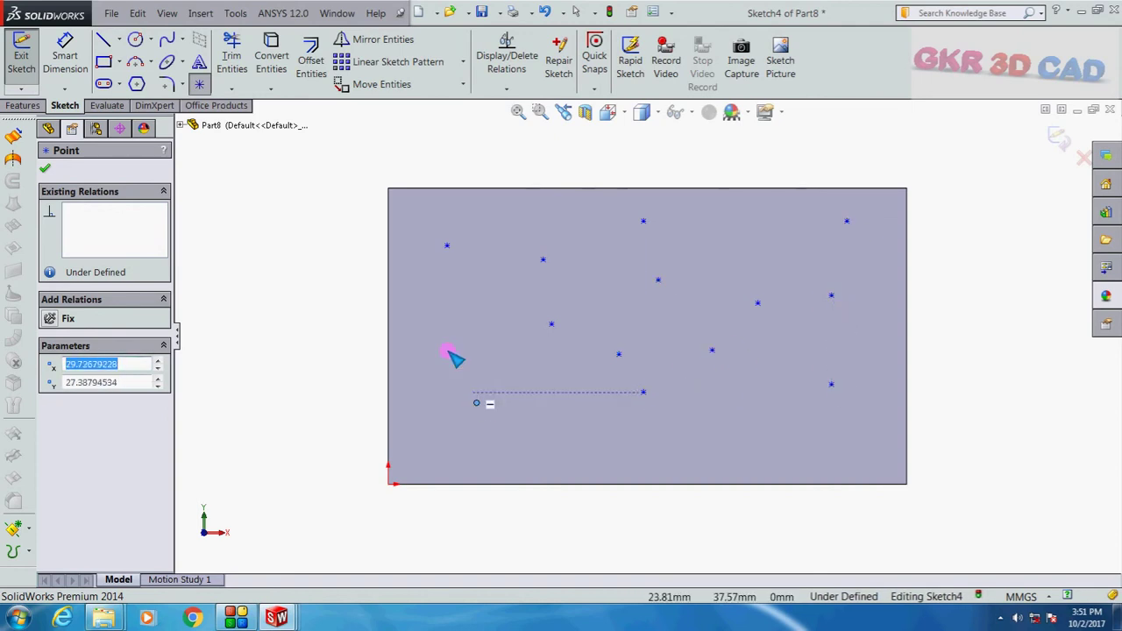
left_click(476, 402)
left_click(429, 325)
left_click(502, 304)
left_click(518, 392)
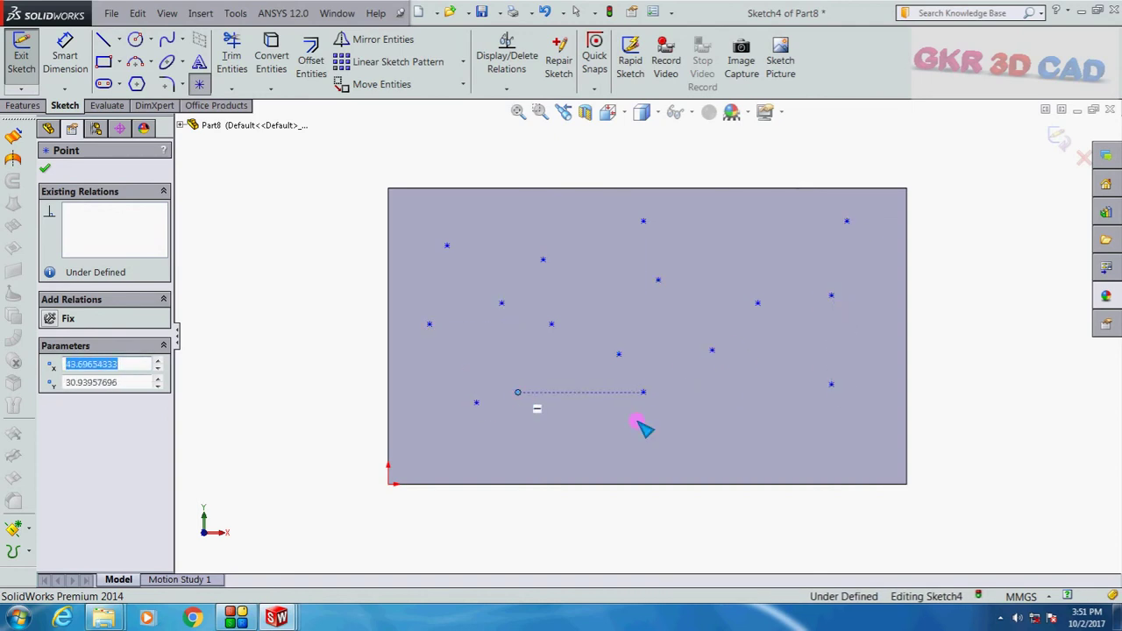
left_click(743, 236)
key("Escape")
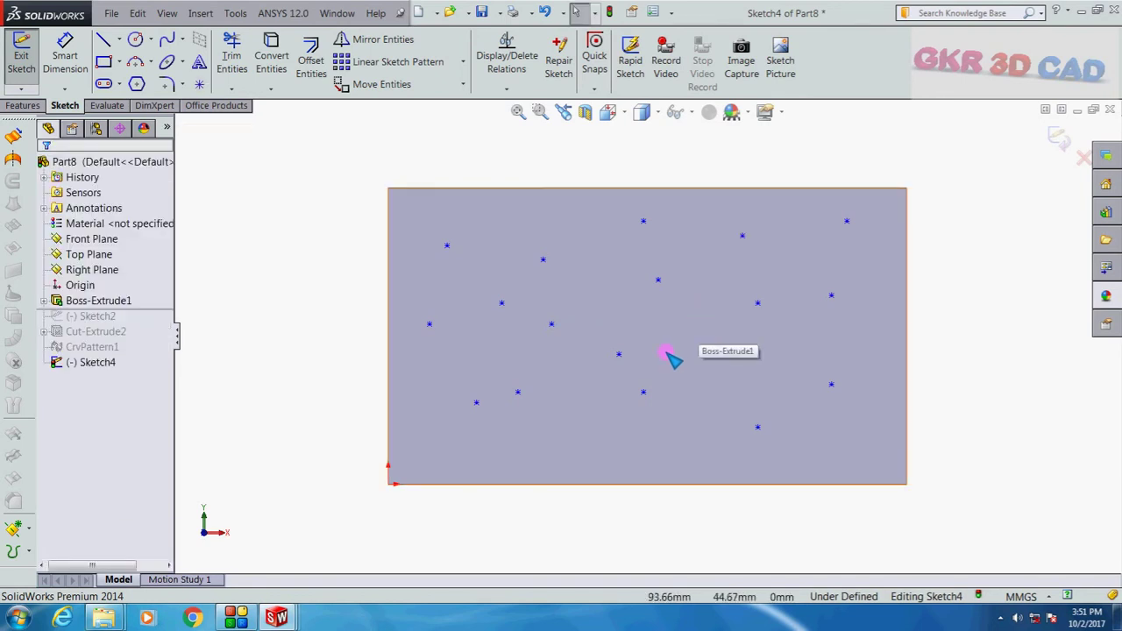
mouse_move(369, 313)
middle_mouse_down()
mouse_move(373, 211)
mouse_move(375, 220)
middle_mouse_up()
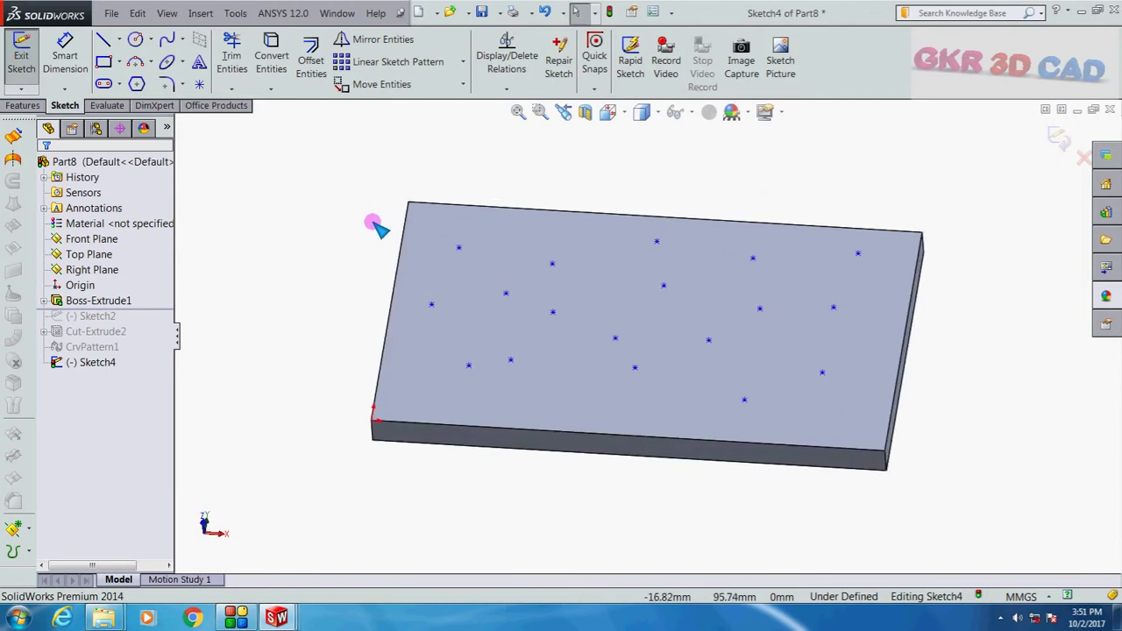
left_click(1048, 141)
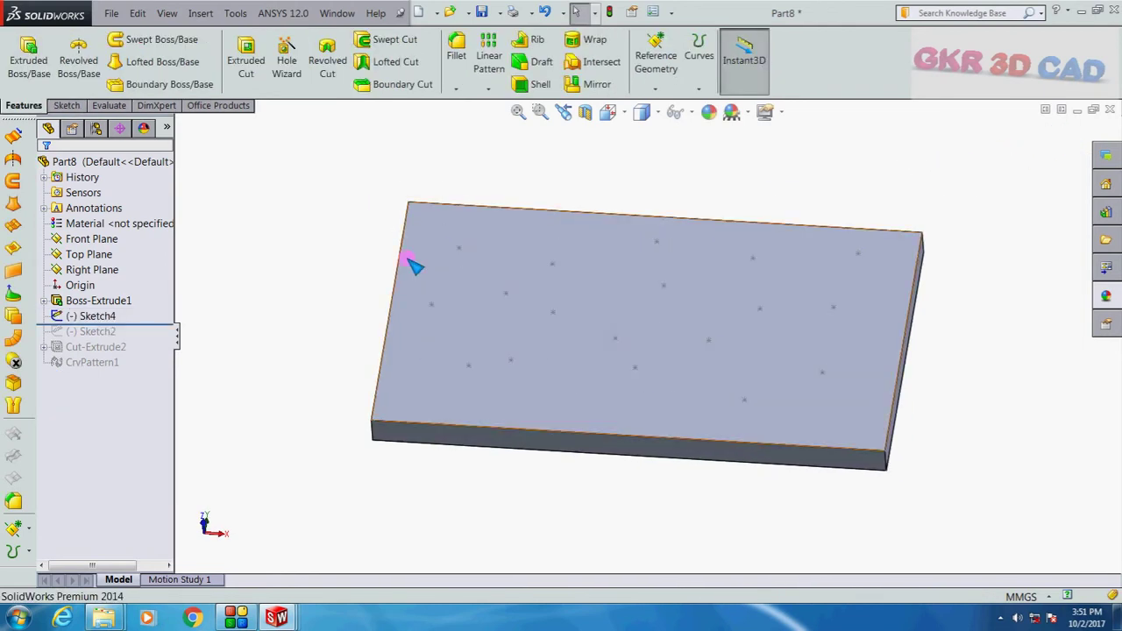
Clear the point selection and roll the part forward to restore the seed hole Cut-Extrude2.
left_click(505, 293)
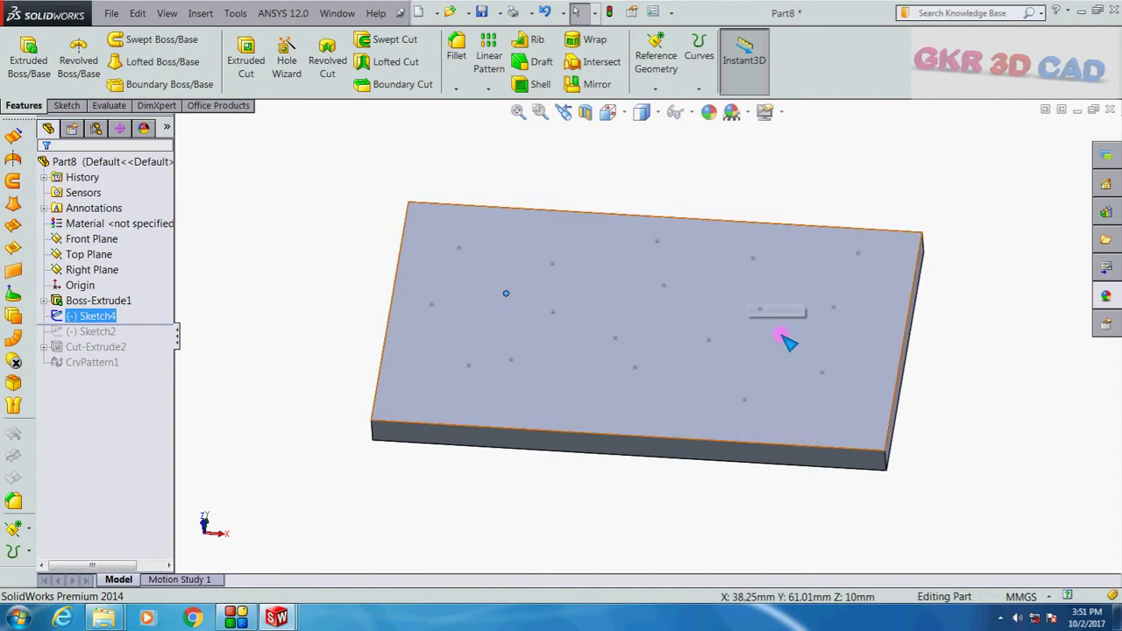
left_click(325, 213)
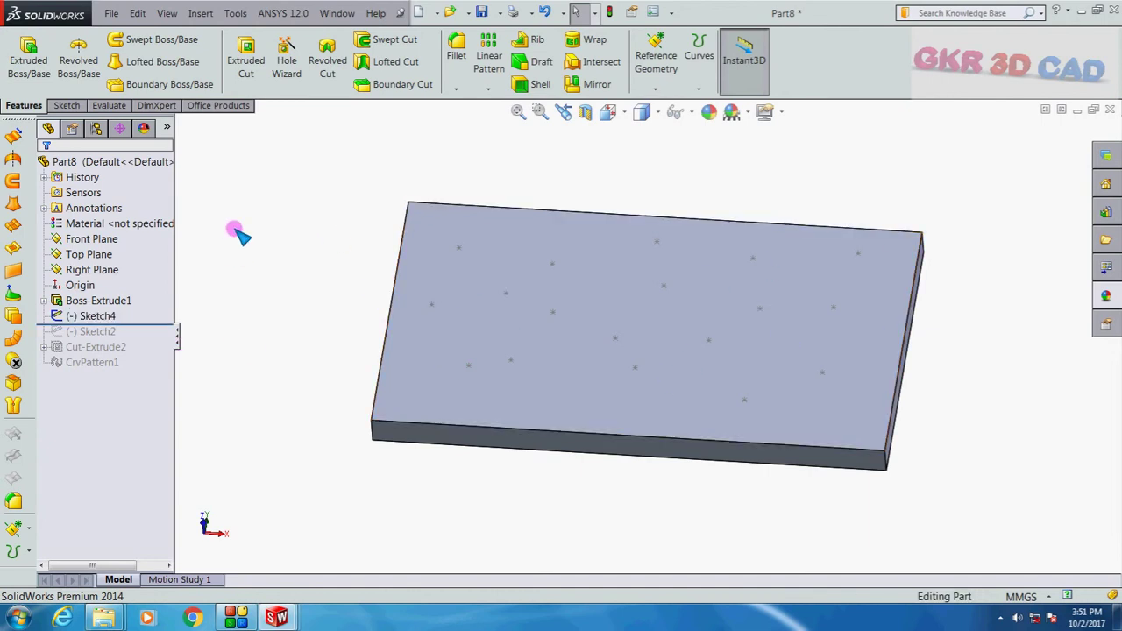
scroll(662, 276, "down", 1)
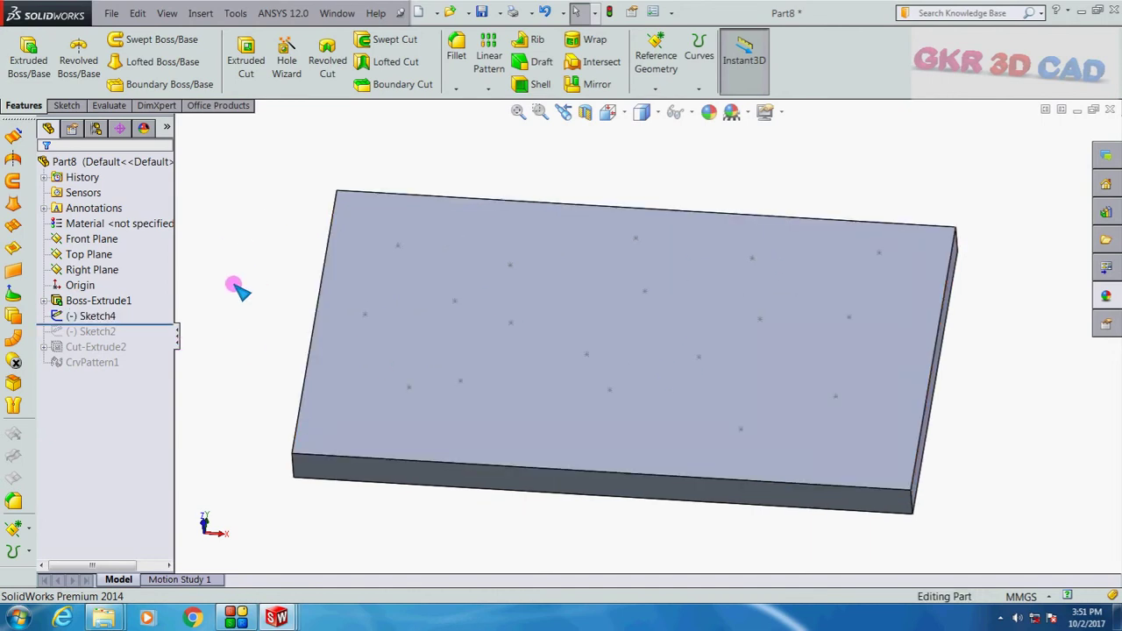
left_click_drag(158, 331, 156, 356)
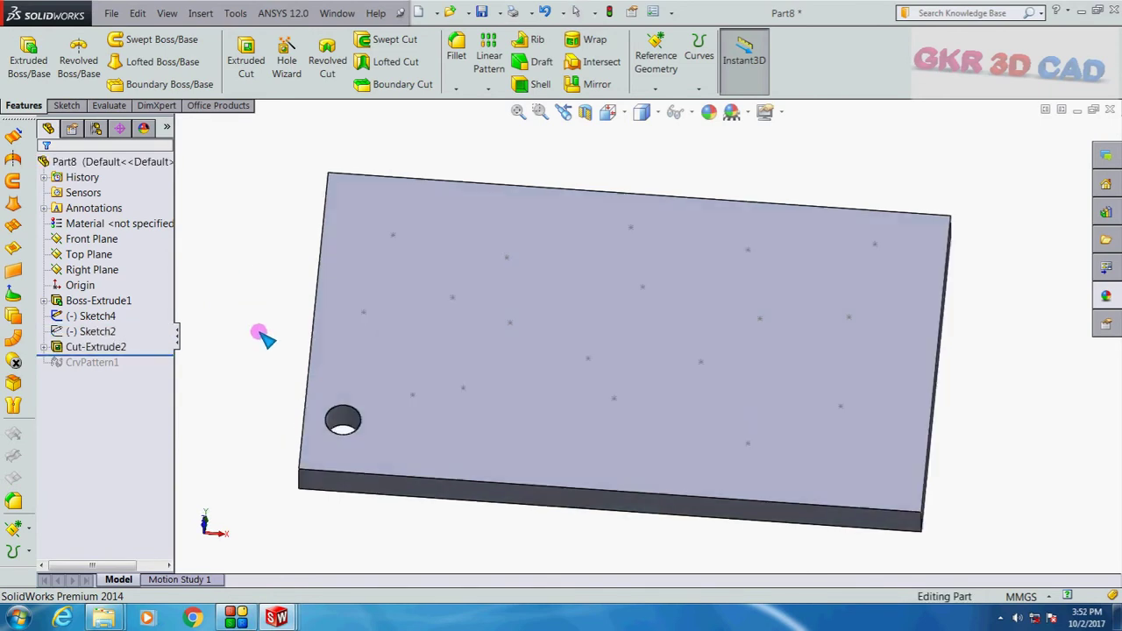
Zoom out to the whole plate and bring up the list of pattern types.
left_click(342, 418)
key("Escape")
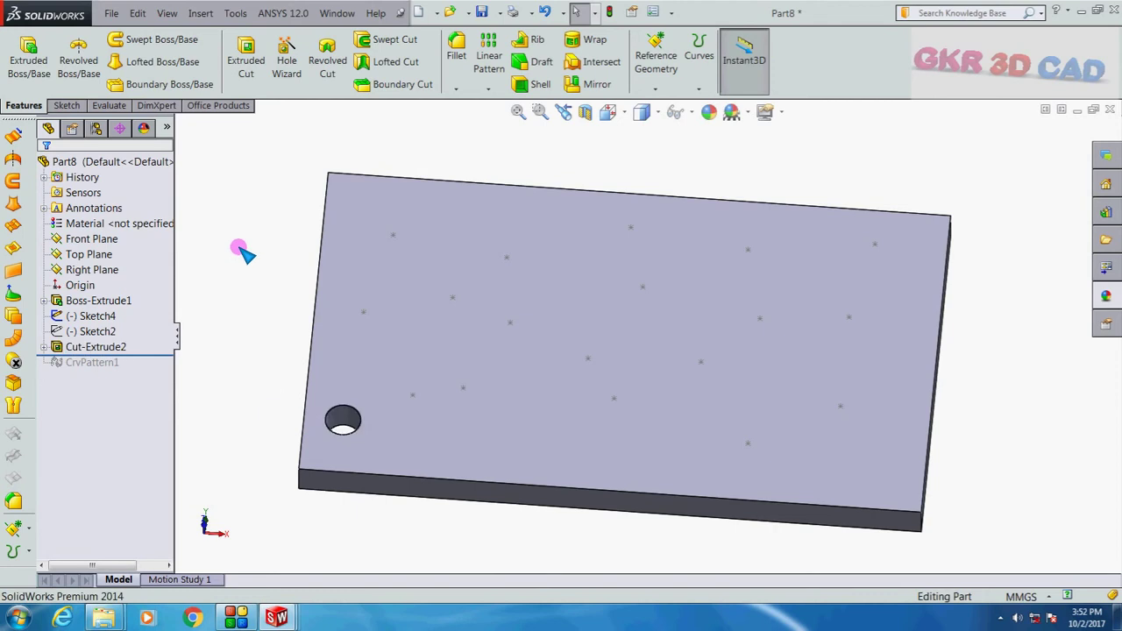
key("z")
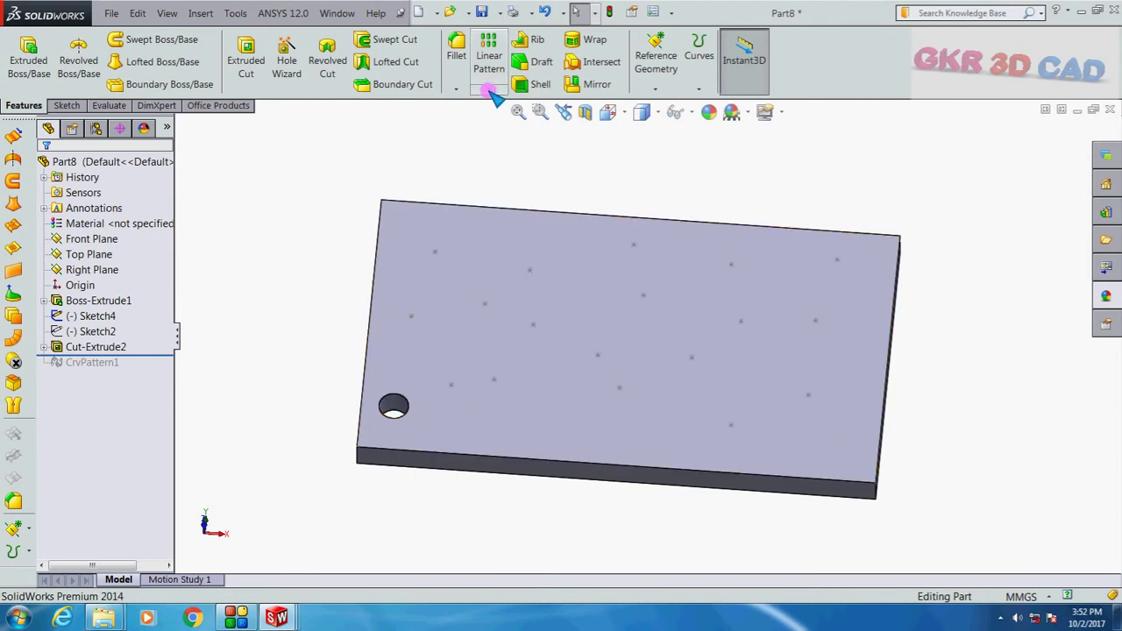
left_click(488, 89)
Create Sketch-Pattern1, copying Cut-Extrude2 onto every point of Sketch4.
left_click(554, 180)
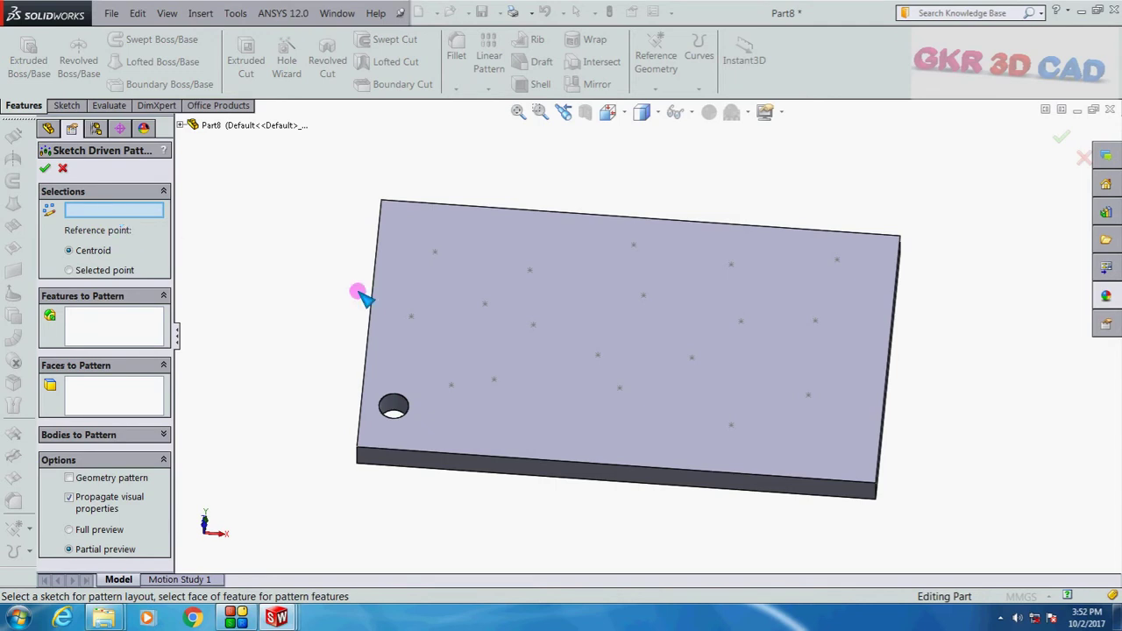
left_click(484, 304)
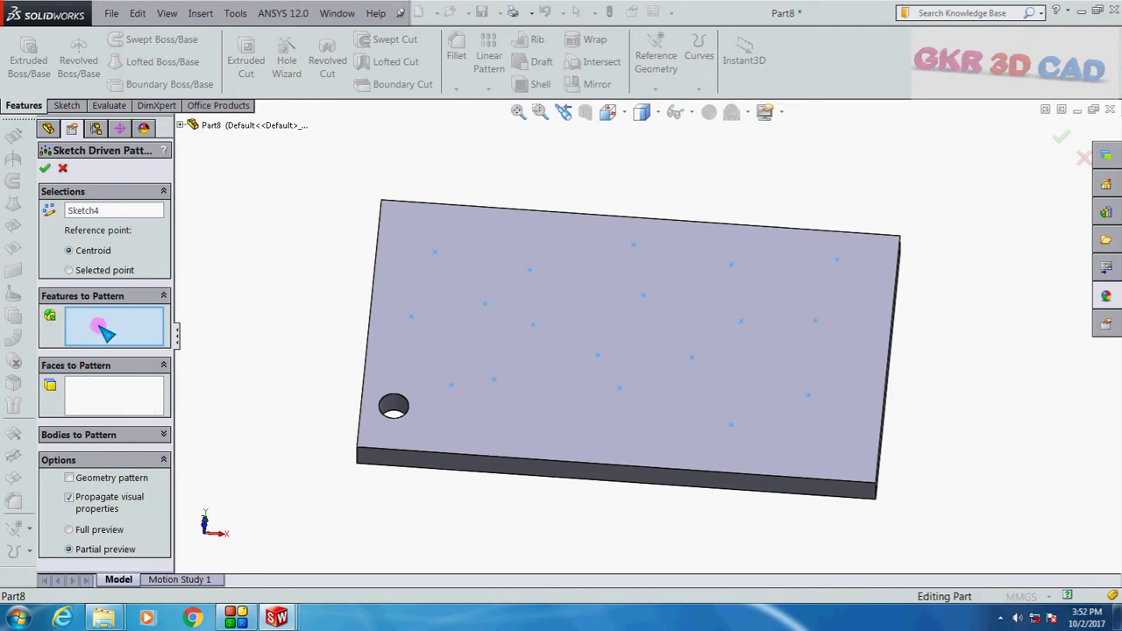
scroll(421, 456, "down", 3)
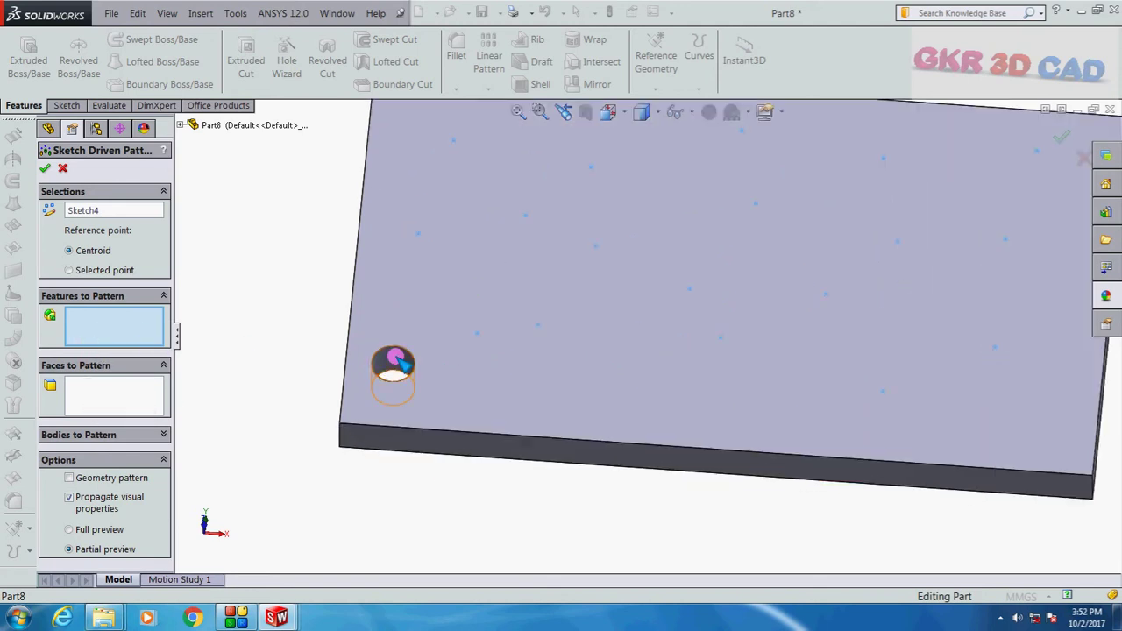
left_click(394, 373)
scroll(367, 471, "up", 3)
scroll(784, 277, "down", 2)
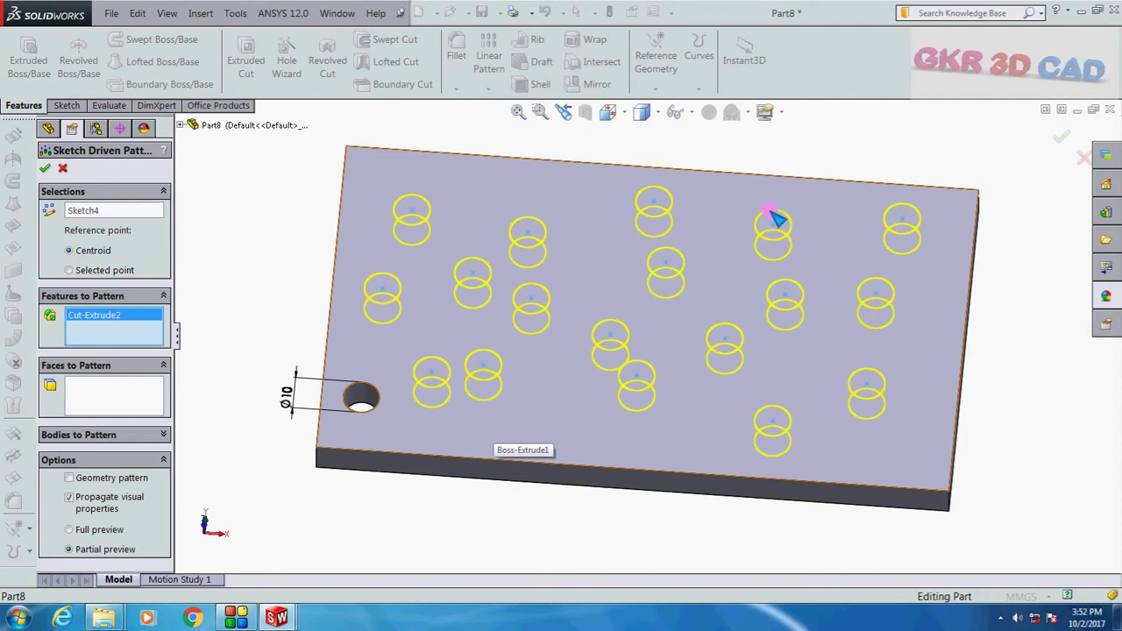
left_click(1062, 139)
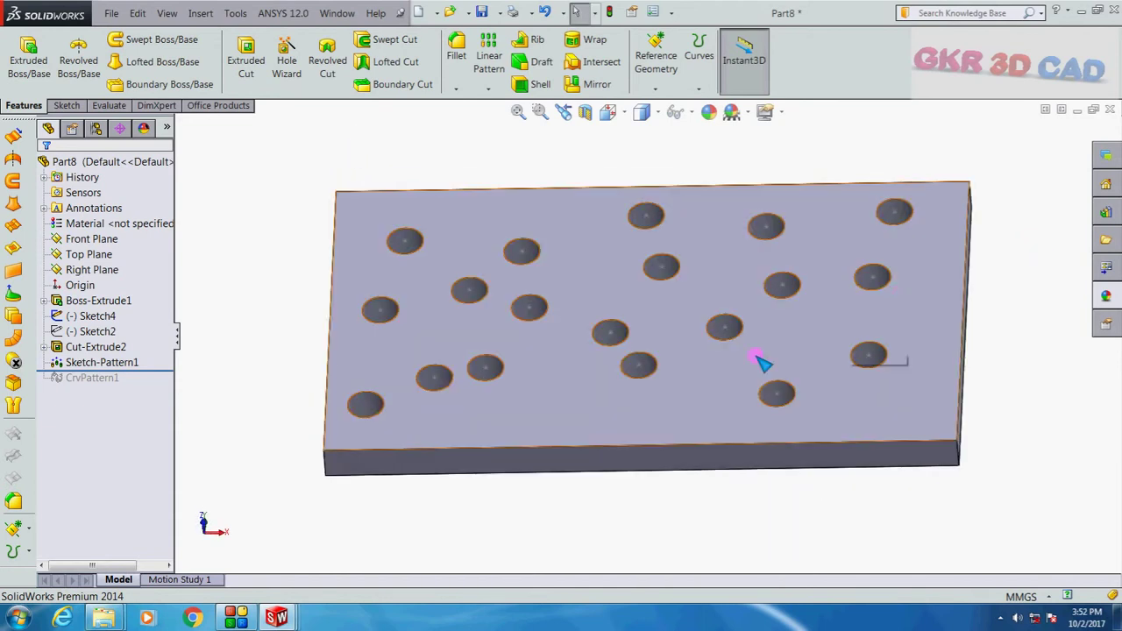
left_click(488, 89)
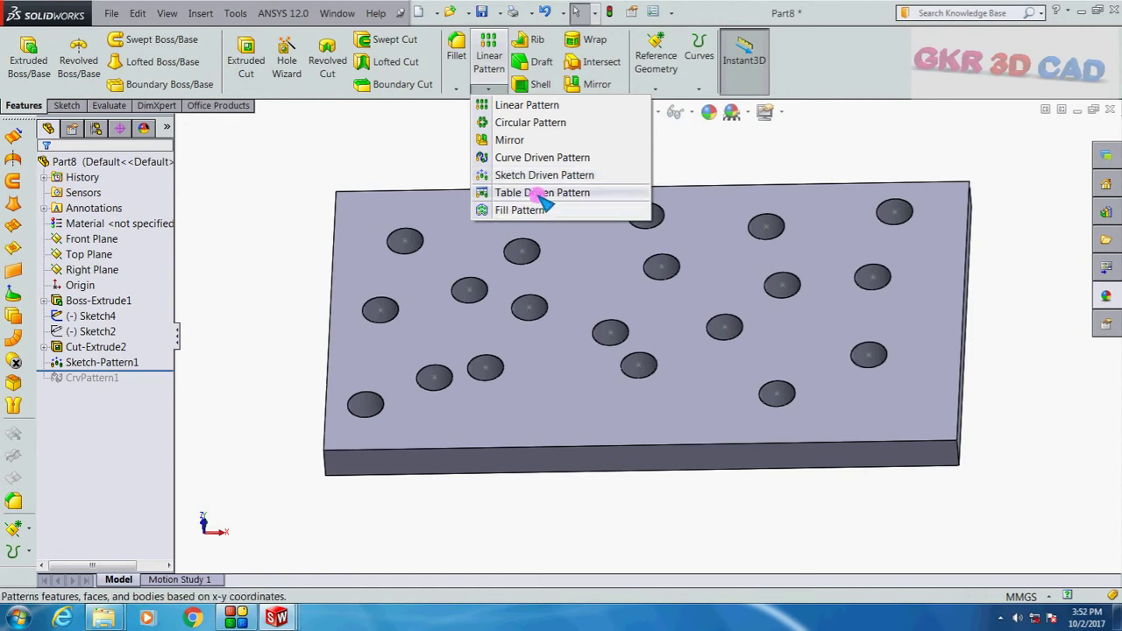
Roll the part back above Sketch-Pattern1 so only the seed hole remains.
left_click(268, 193)
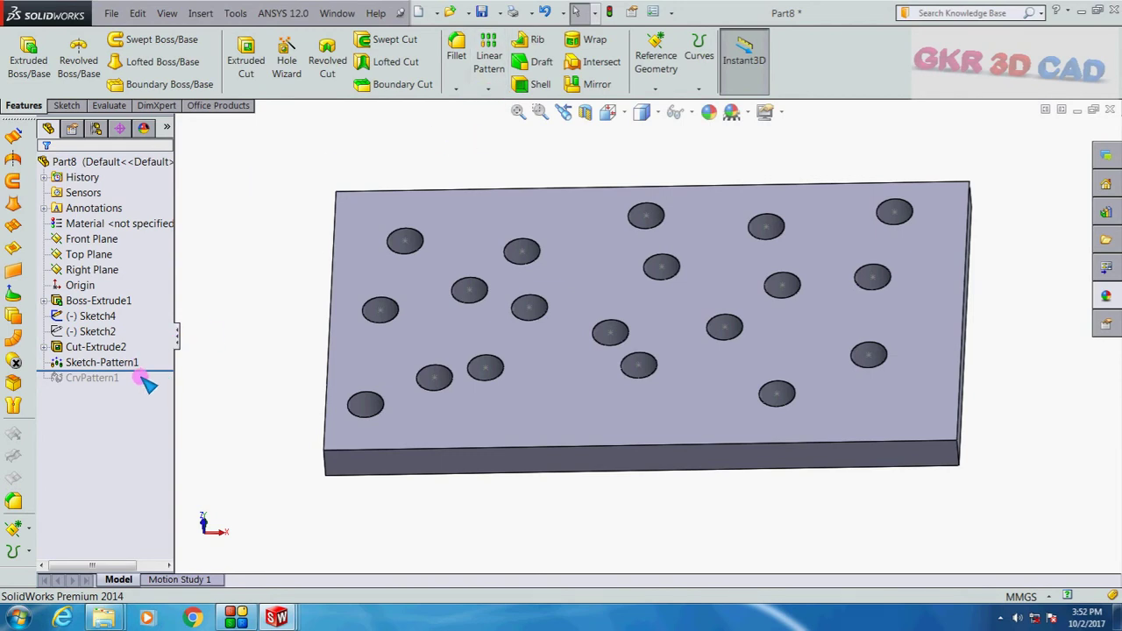
left_click_drag(162, 373, 158, 355)
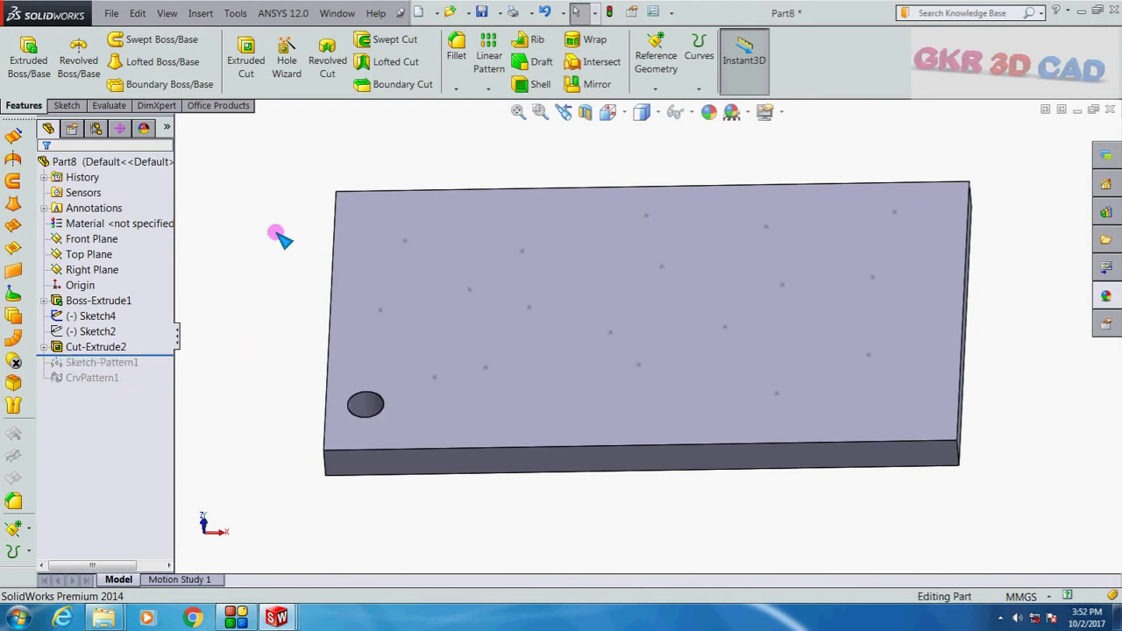
middle_click_drag(293, 283, 398, 290)
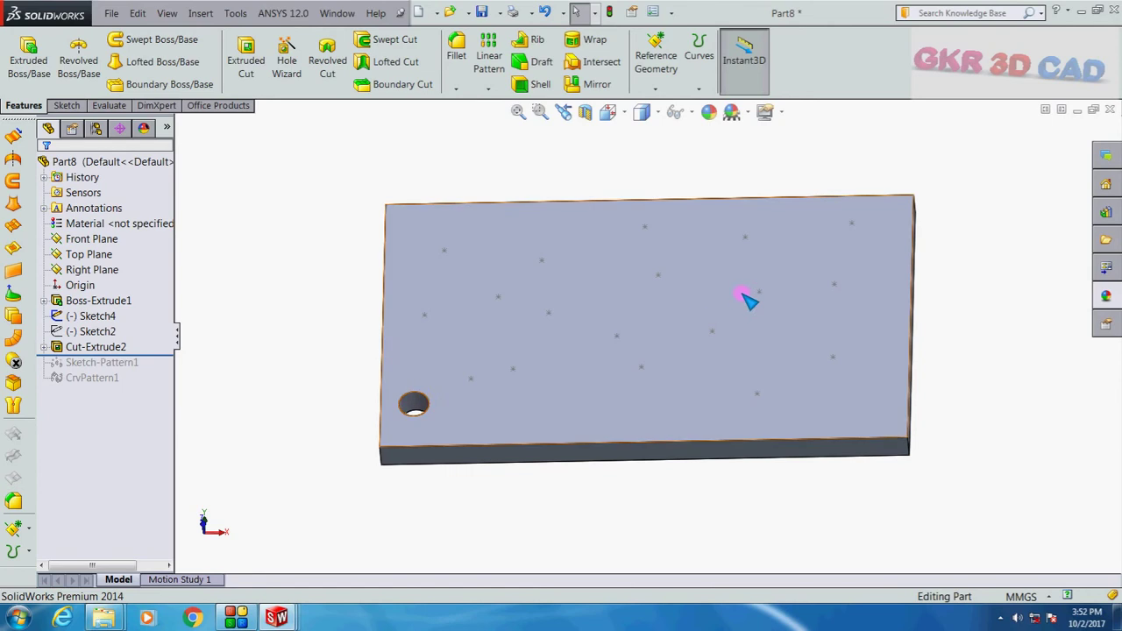
Hide Sketch4's rectangle and points, viewing the plate more frontally.
left_click(92, 317)
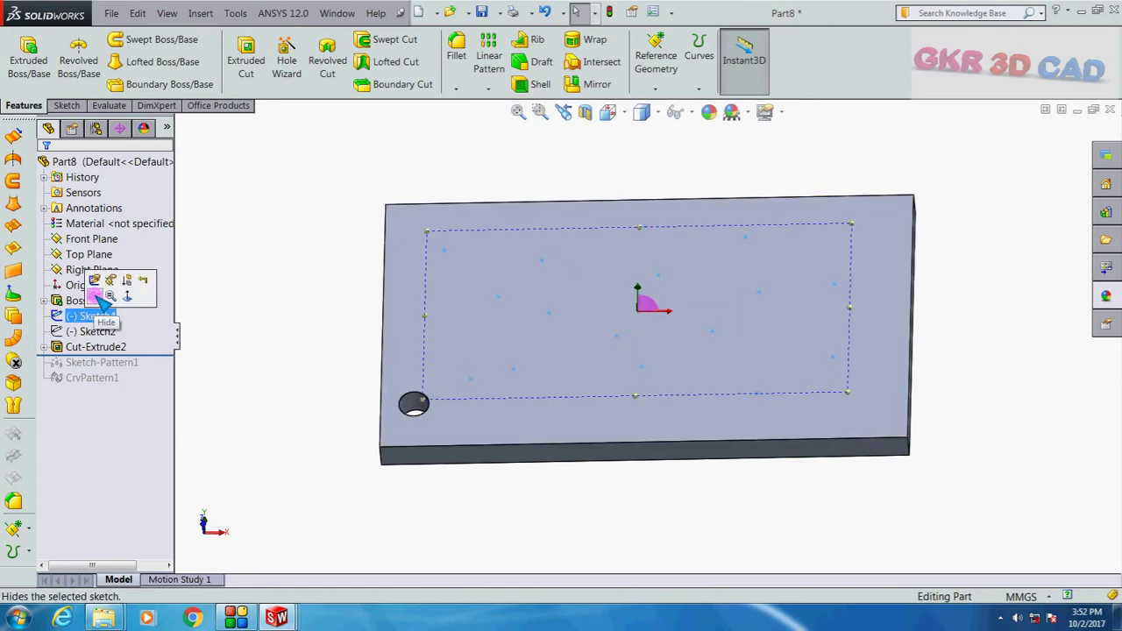
left_click(95, 298)
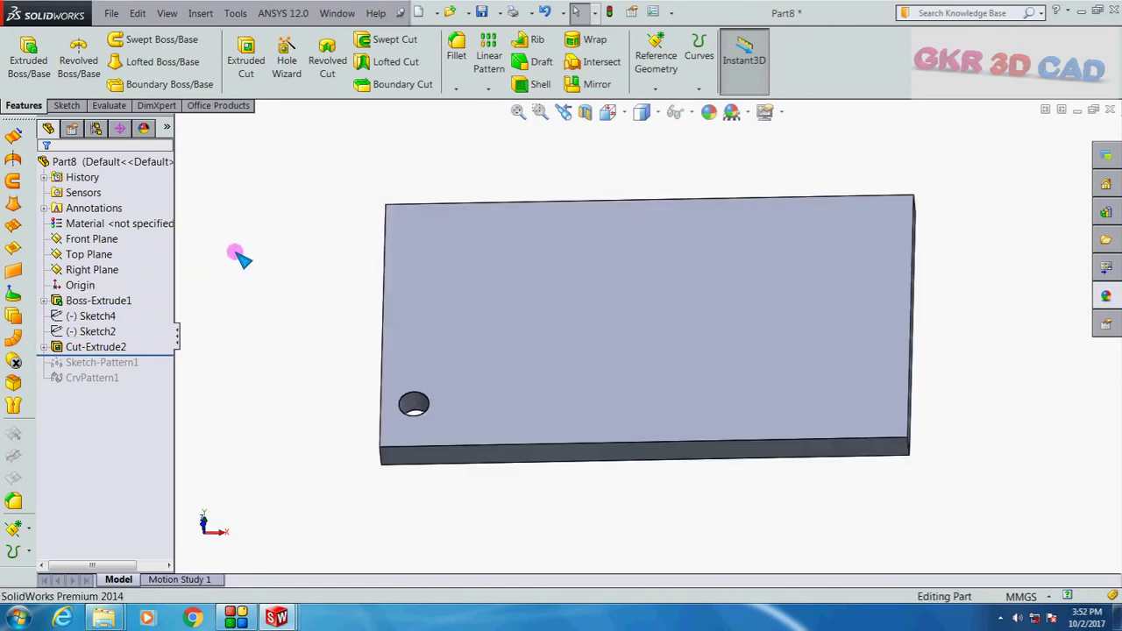
mouse_move(238, 255)
middle_mouse_down()
mouse_move(796, 309)
mouse_move(501, 181)
middle_mouse_up()
left_click(487, 88)
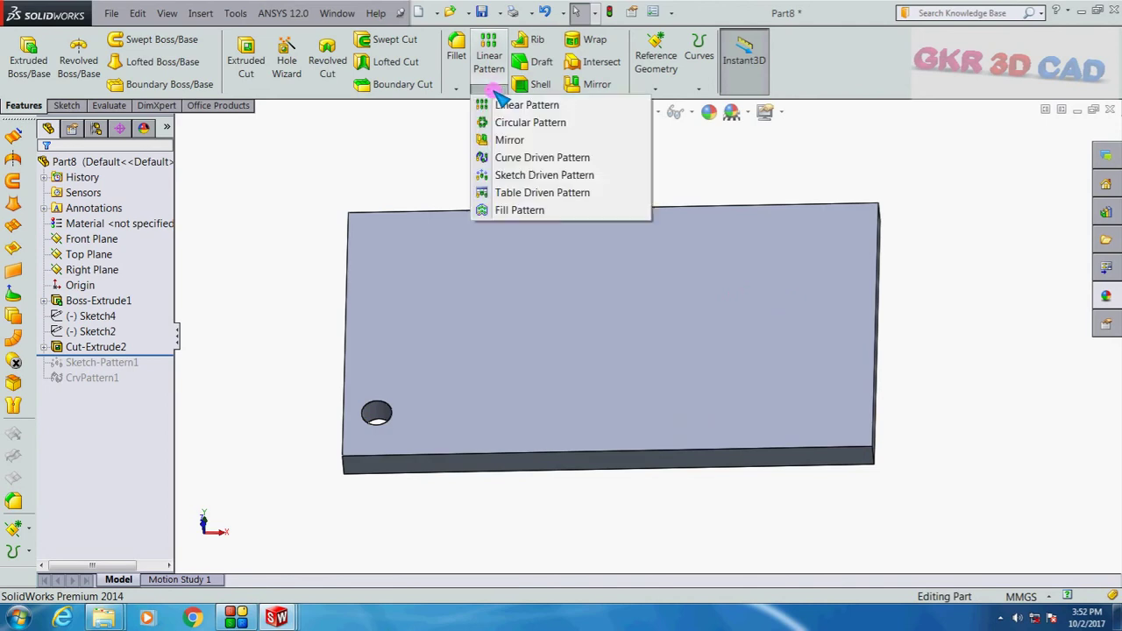
left_click(561, 193)
scroll(539, 371, "up", 3)
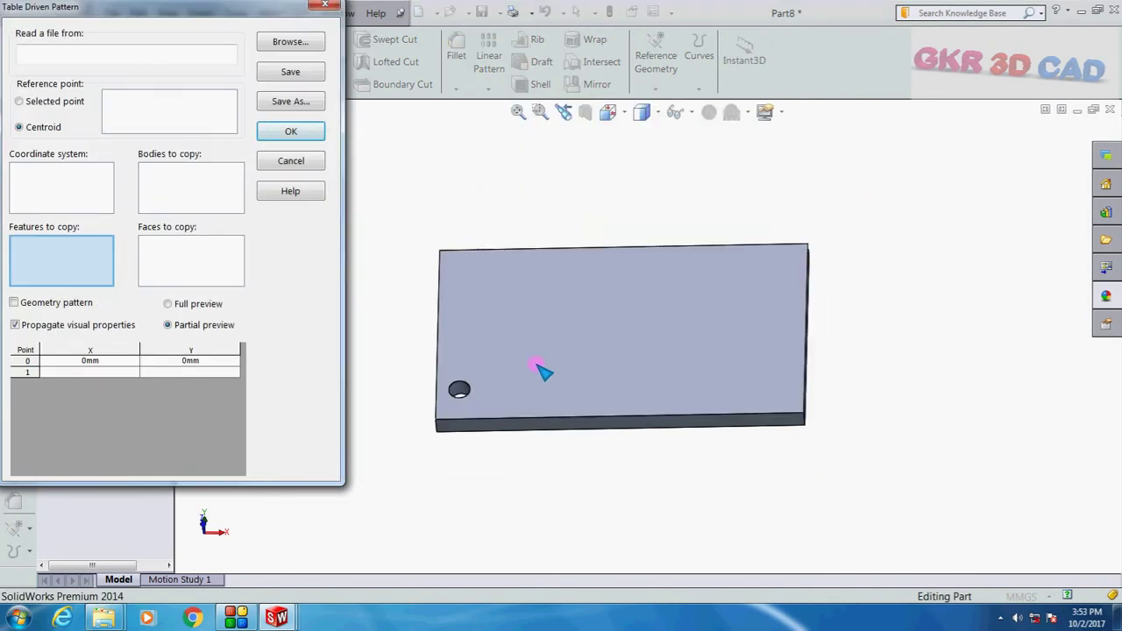
scroll(518, 371, "down", 2)
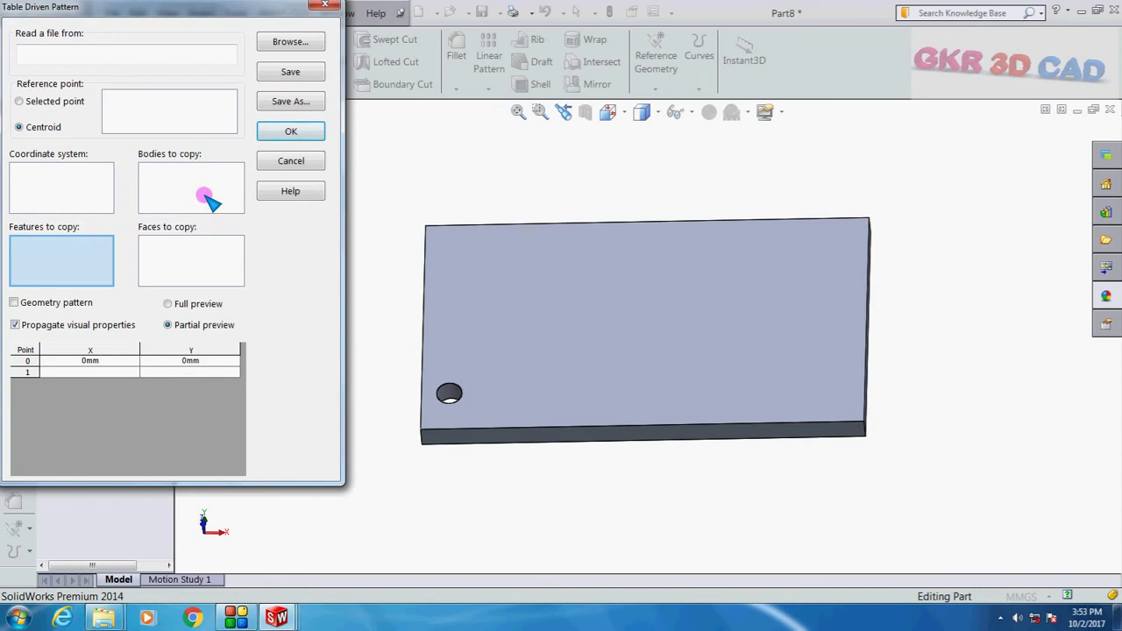
left_click(290, 161)
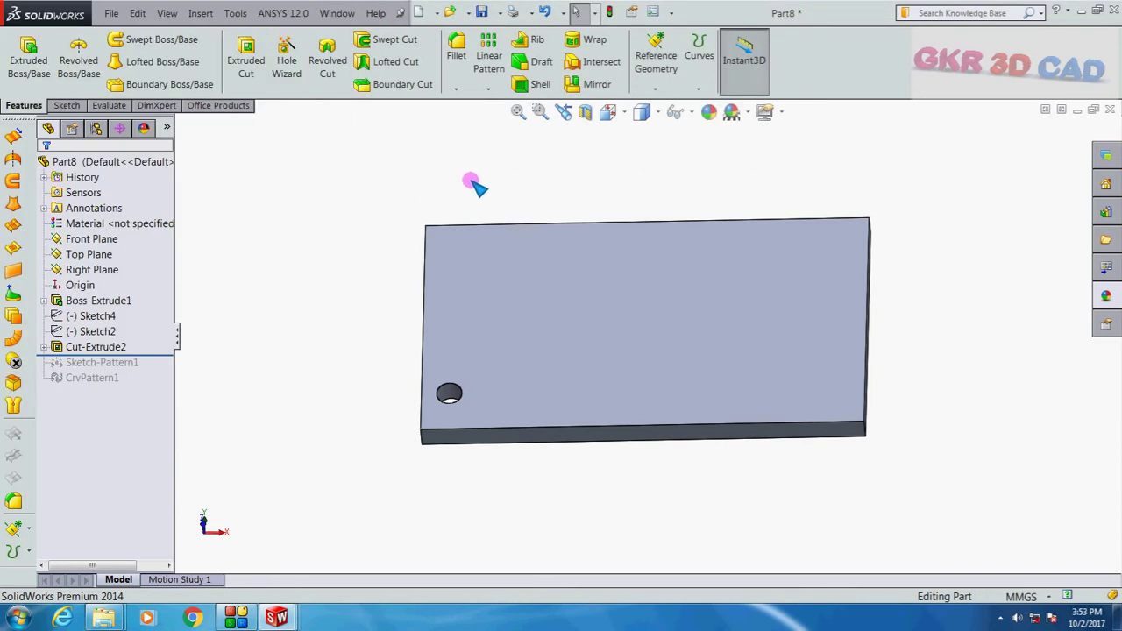
Start a new coordinate system and orbit the plate to show its front corner.
left_click(665, 93)
left_click(666, 141)
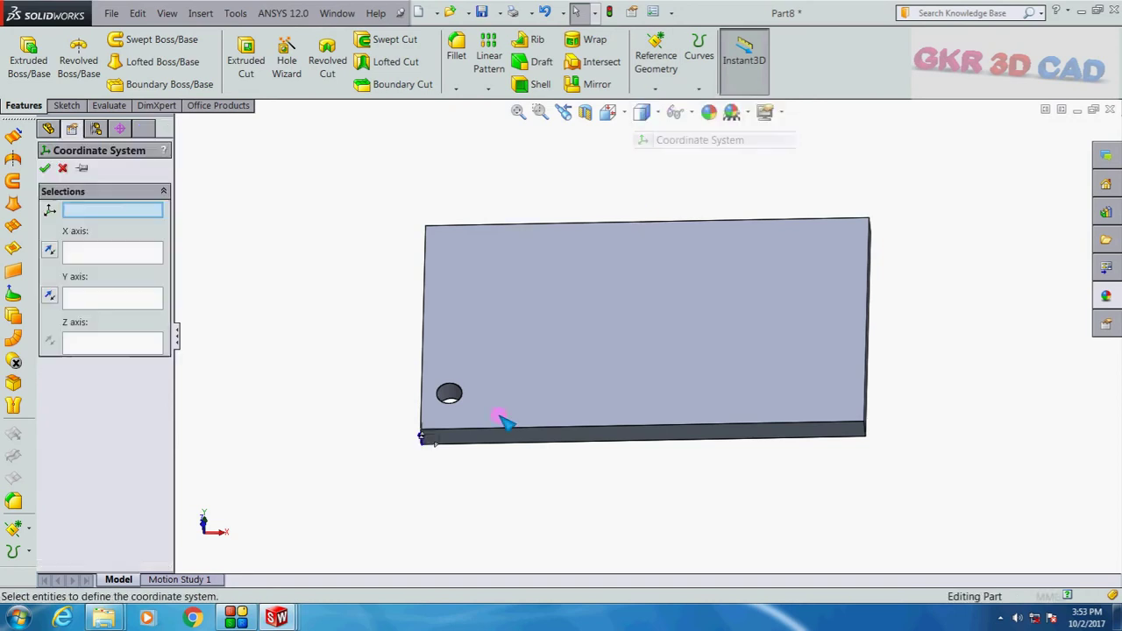
middle_click_drag(464, 433, 483, 394)
scroll(454, 408, "down", 5)
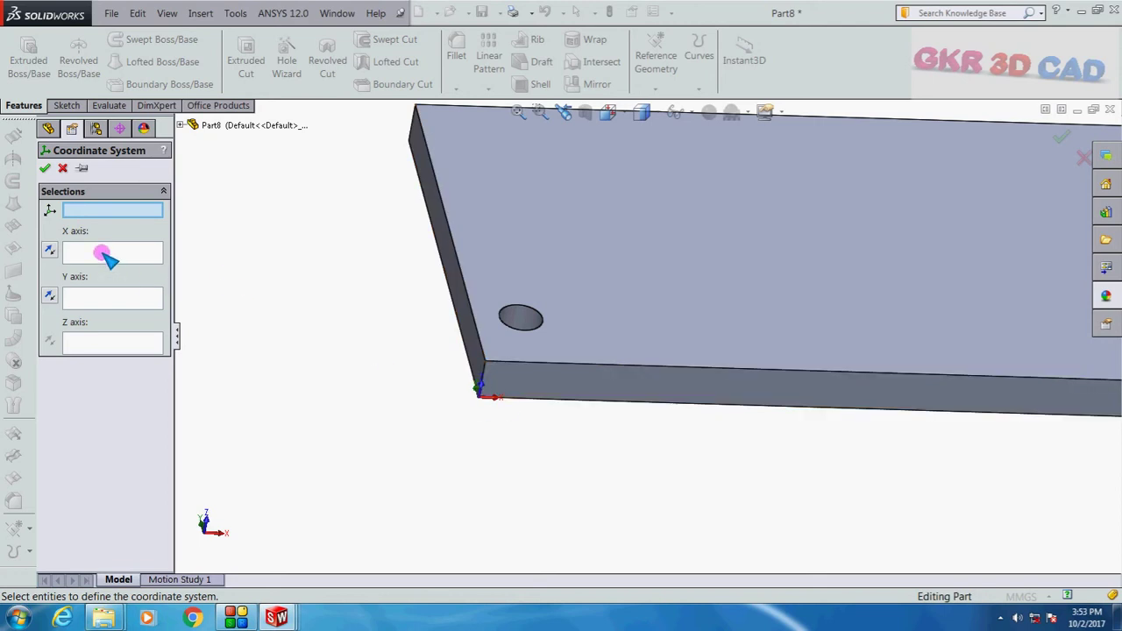
scroll(491, 386, "down", 2)
Set Z along the vertical corner edge, X along the bottom edge, Y along the left edge, and accept.
left_click(101, 344)
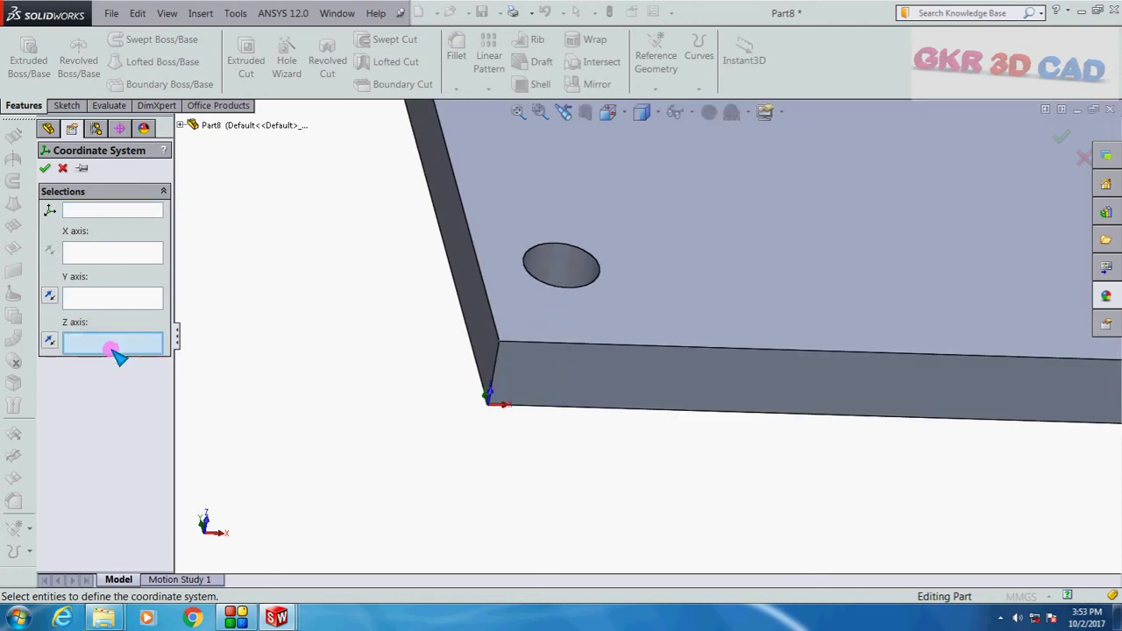
left_click(497, 358)
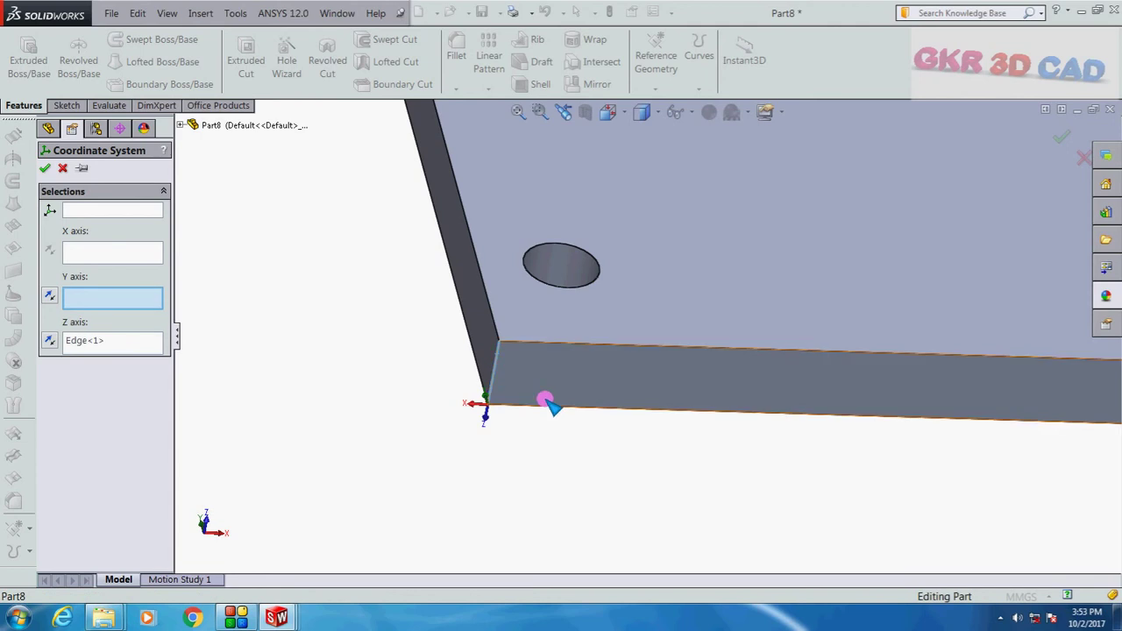
left_click(96, 254)
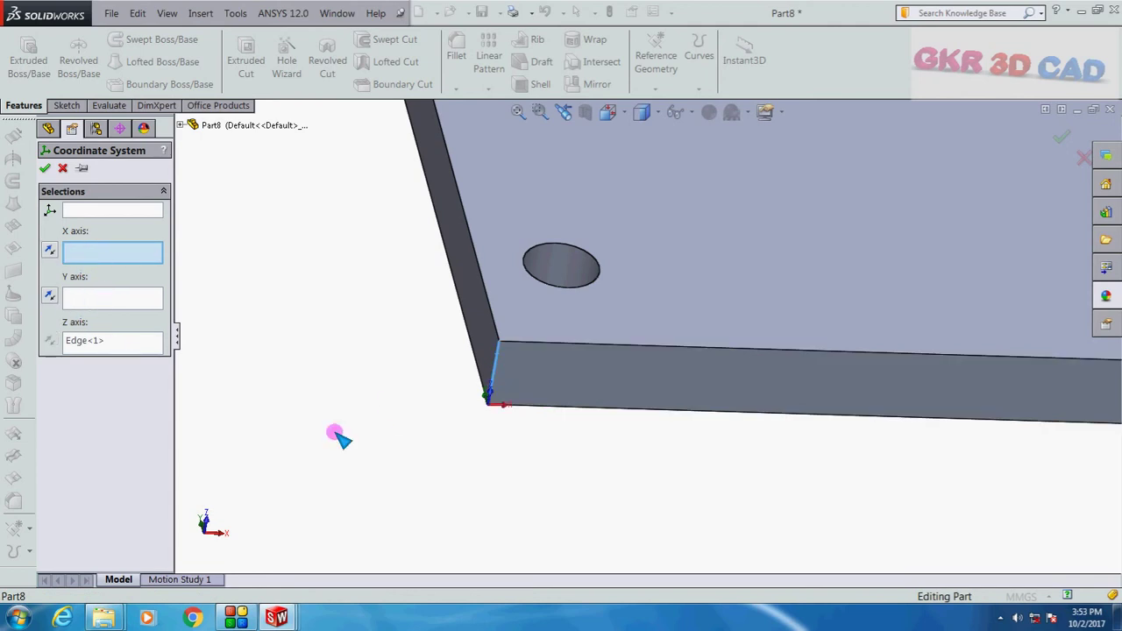
left_click(536, 407)
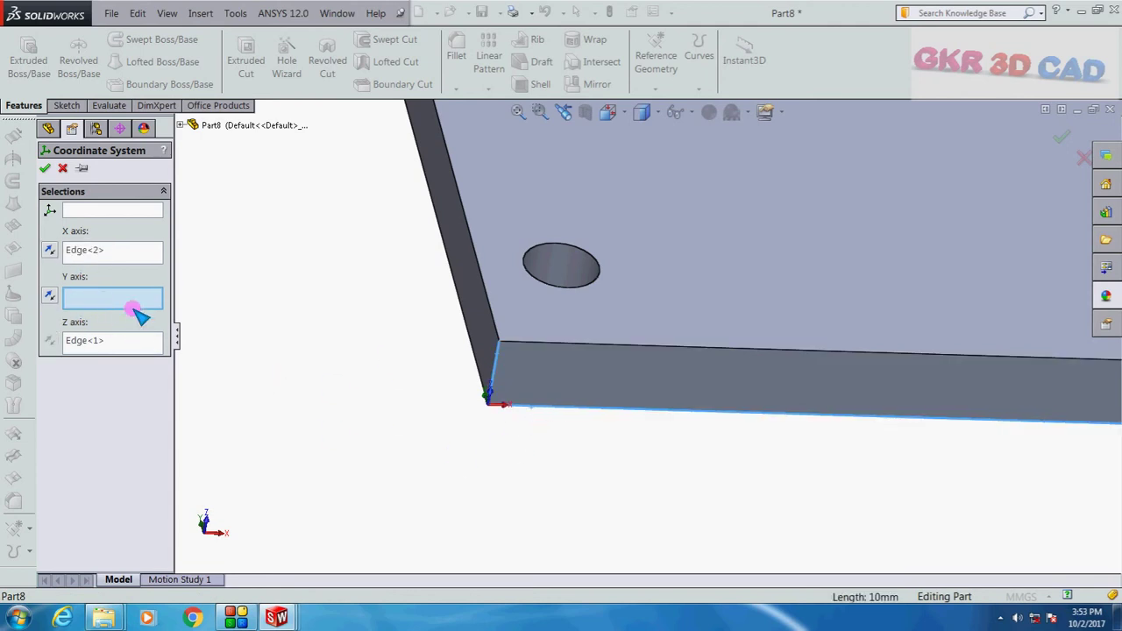
left_click(464, 319)
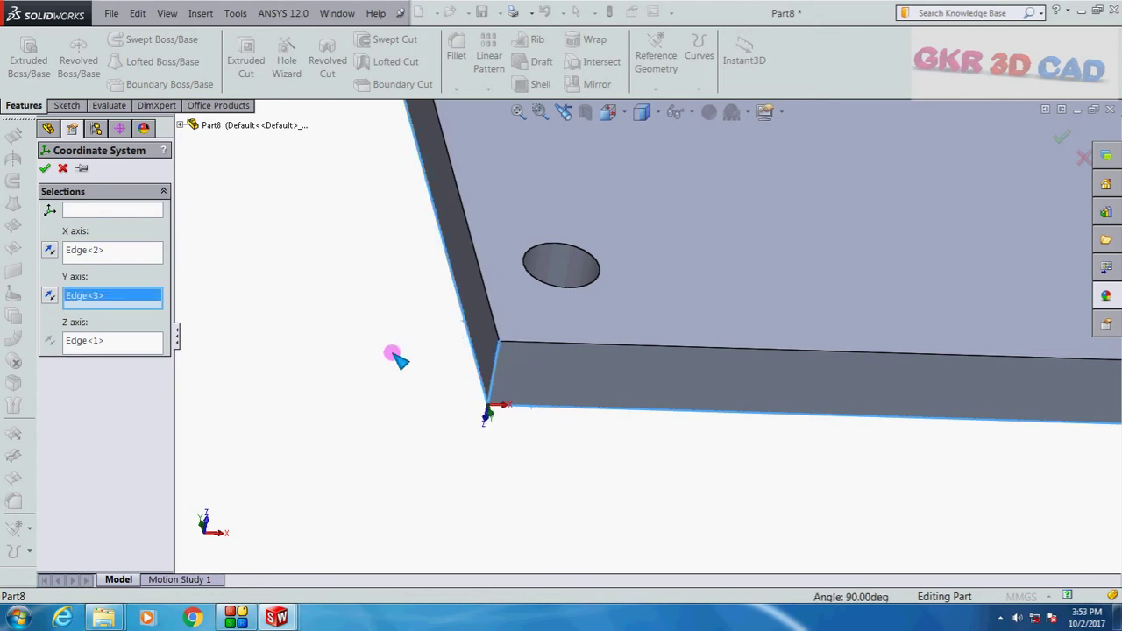
scroll(401, 394, "down", 2)
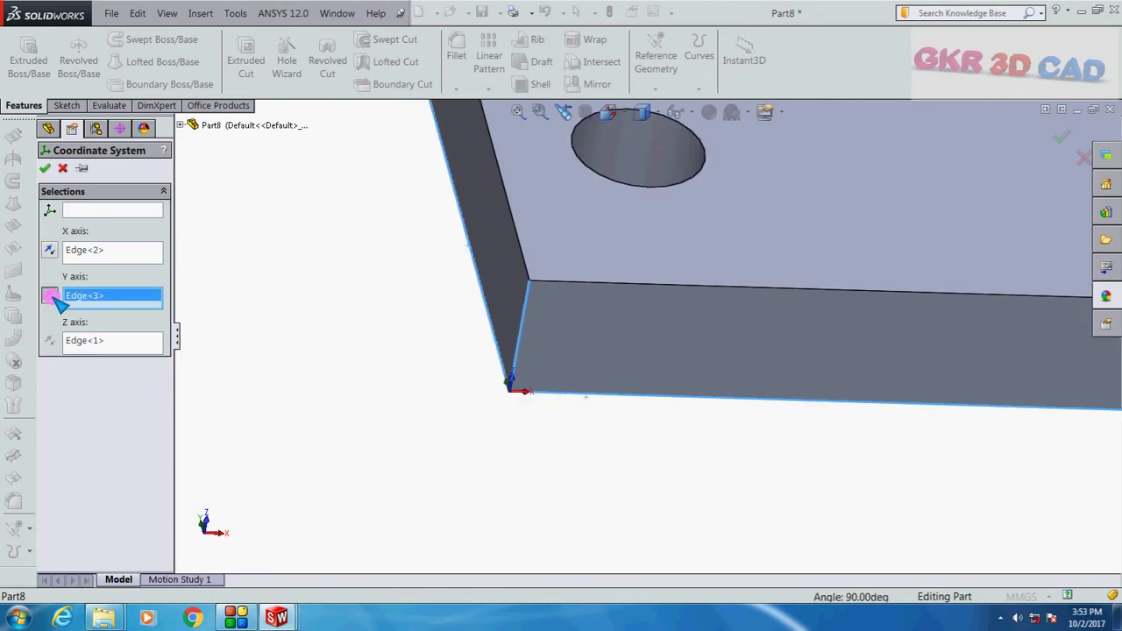
left_click(45, 168)
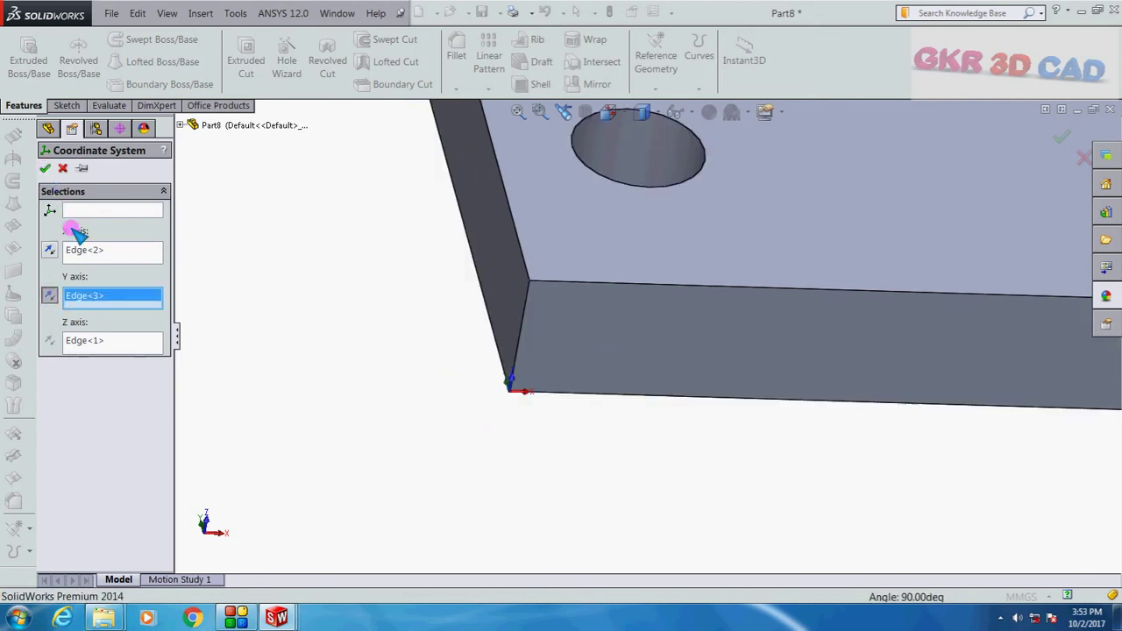
scroll(338, 431, "up", 2)
scroll(333, 447, "up", 3)
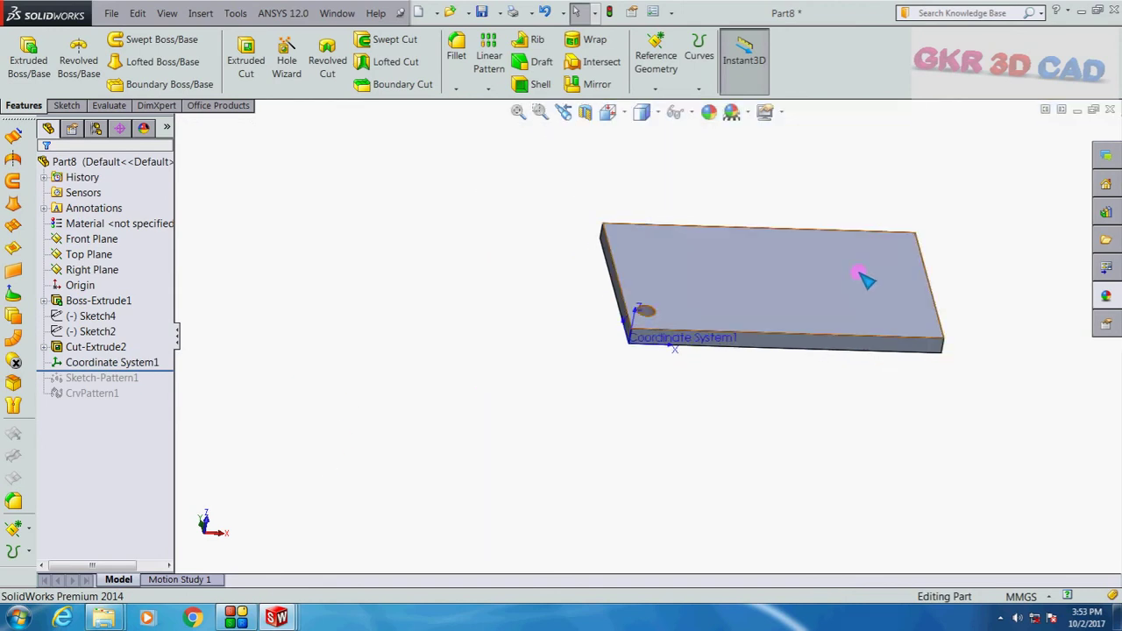
Start a Table Driven Pattern with Cut-Extrude2 as the feature to copy.
key("f")
left_click(488, 89)
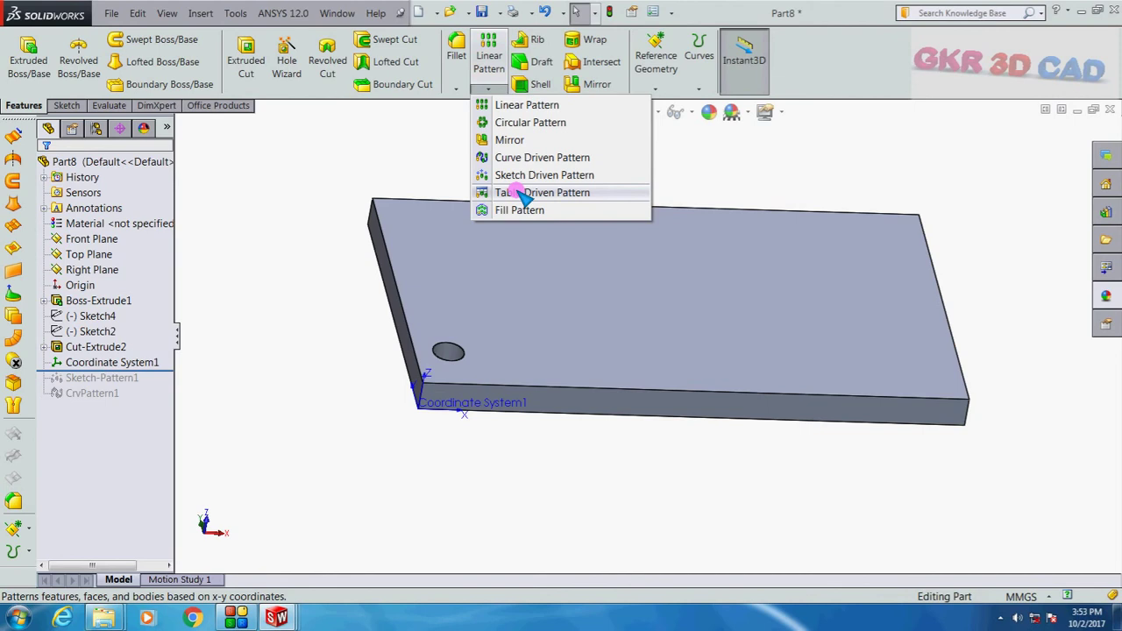
left_click(524, 194)
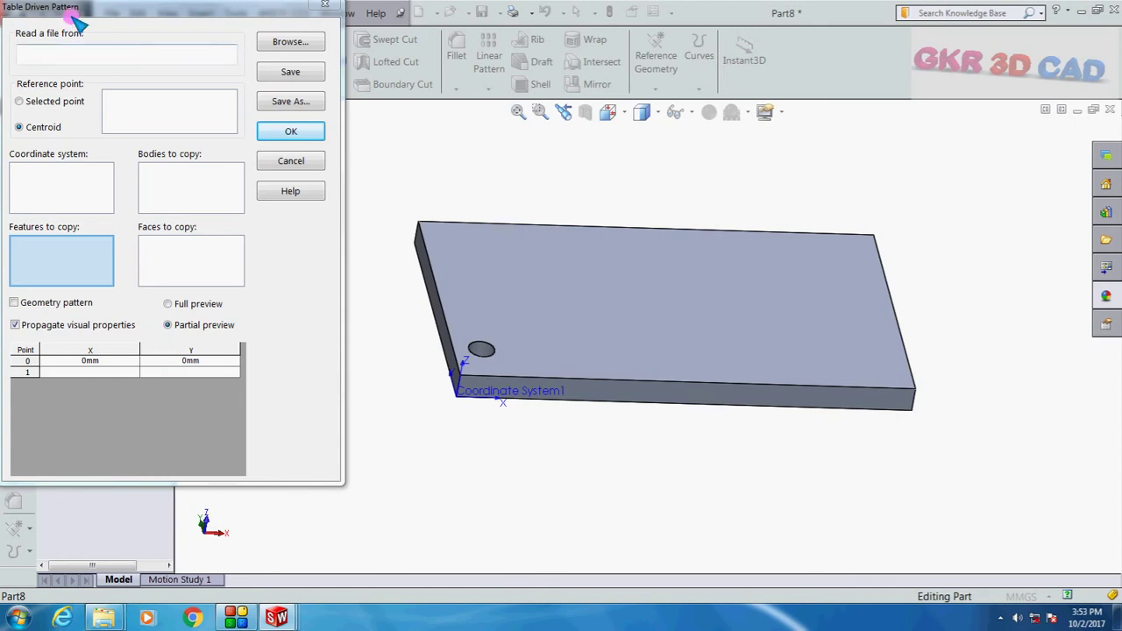
left_click_drag(76, 19, 97, 25)
left_click(107, 382)
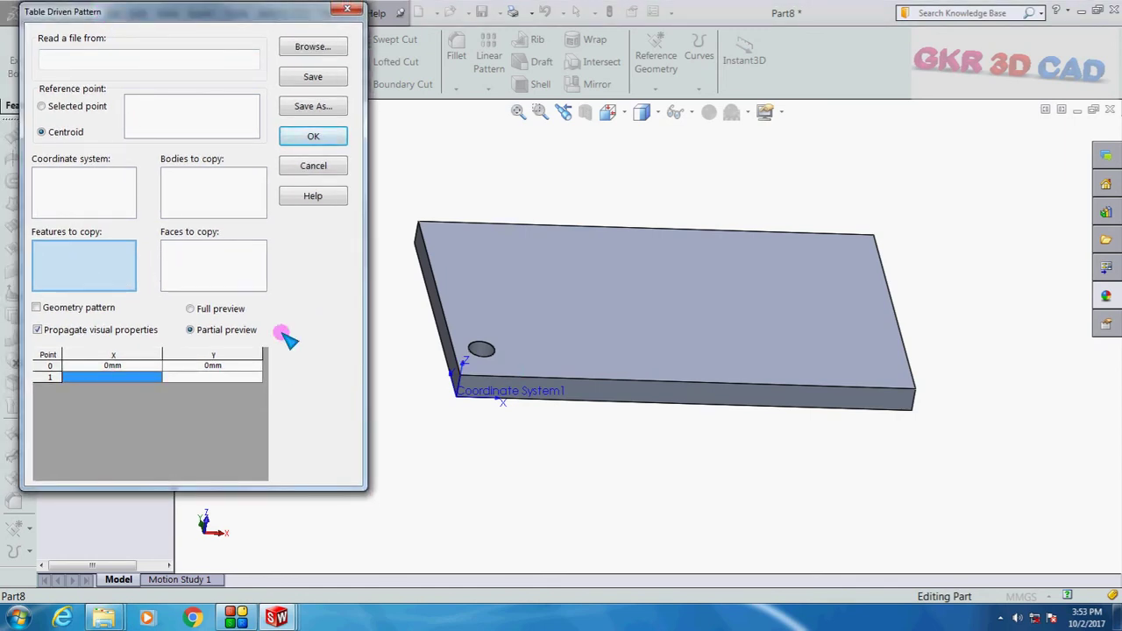
left_click(482, 350)
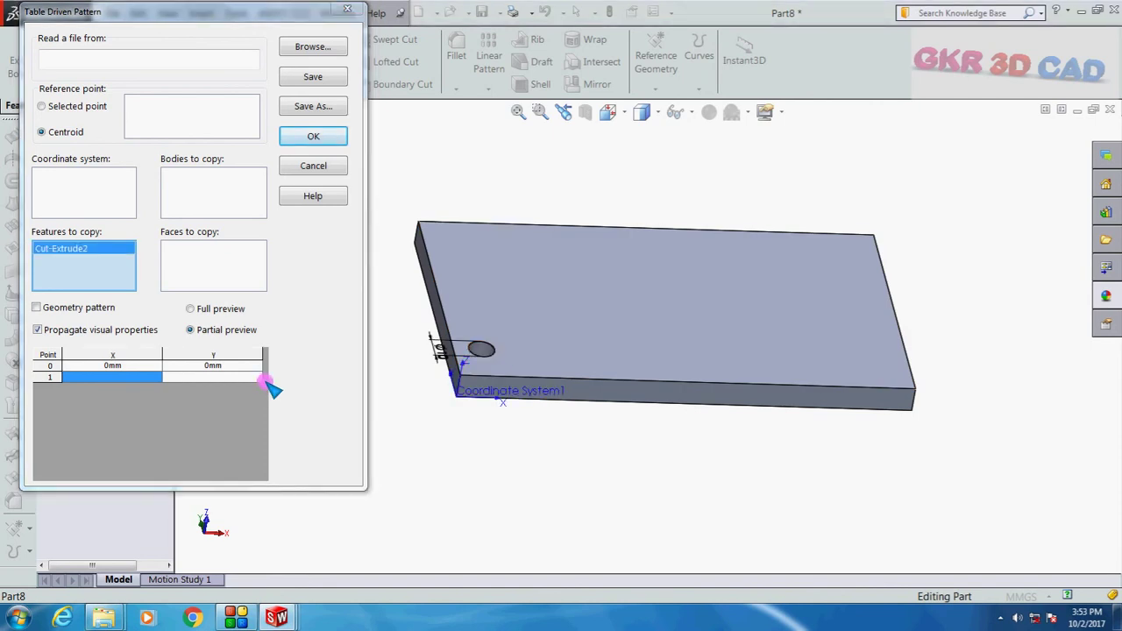
Enter point 1 as X 5 mm, Y 10 mm and reference Coordinate System1.
double_click(123, 378)
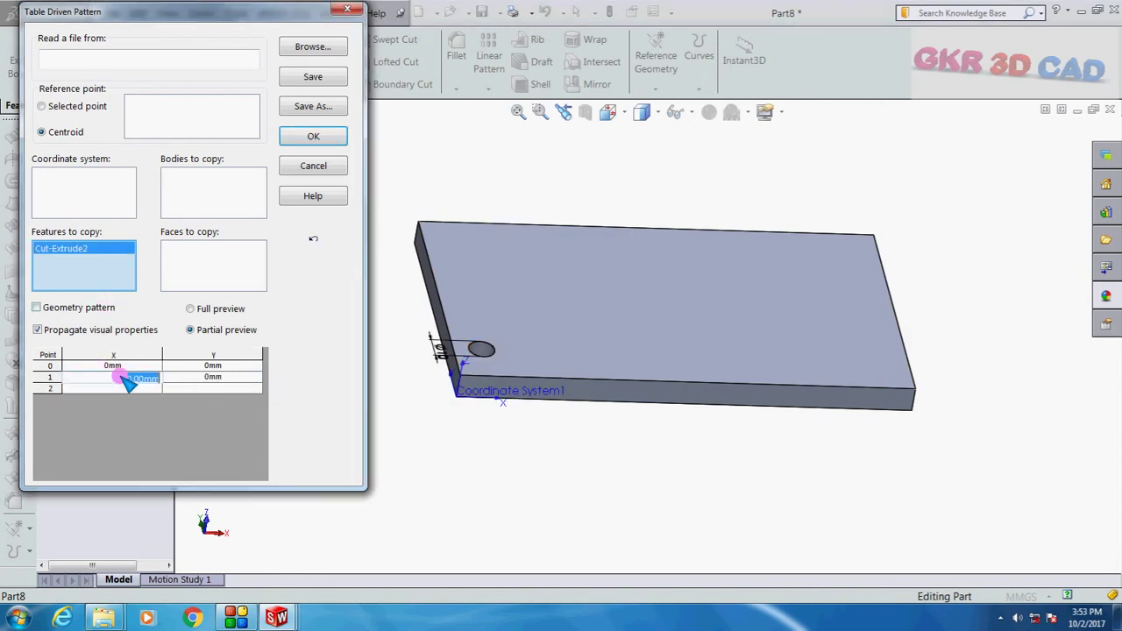
type("5")
key("Return")
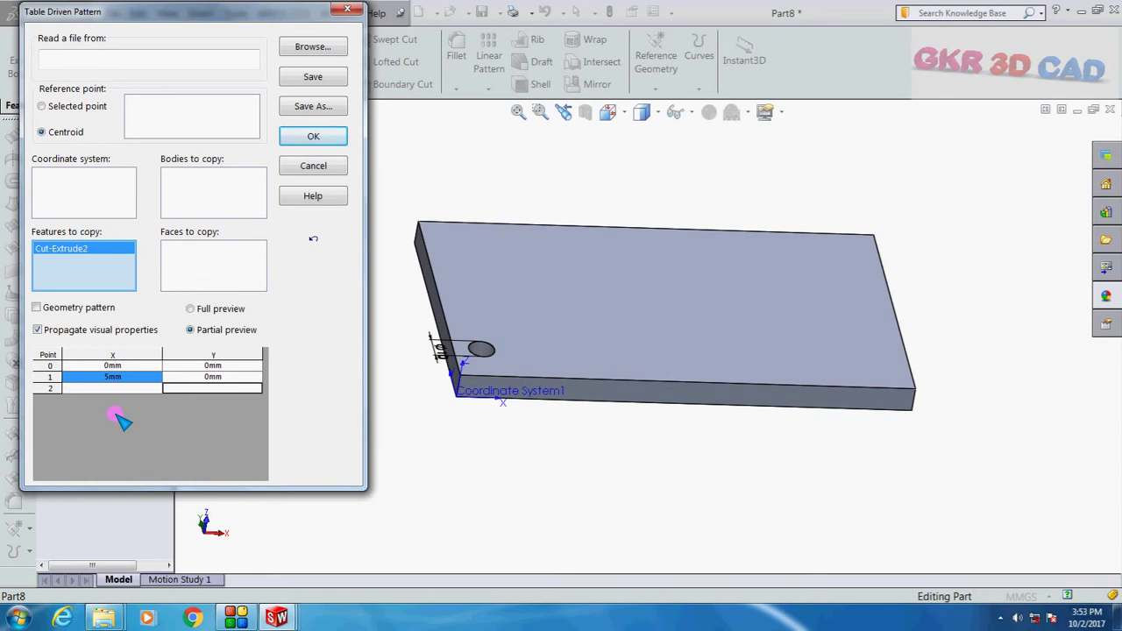
double_click(229, 377)
type("10")
key("Return")
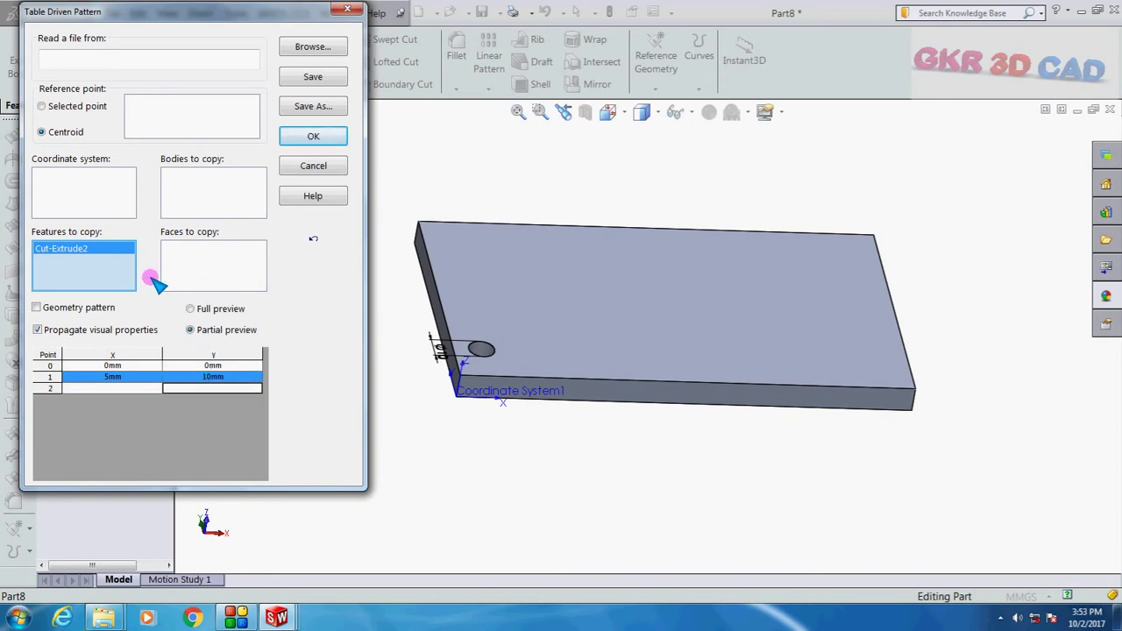
left_click(108, 196)
left_click(498, 392)
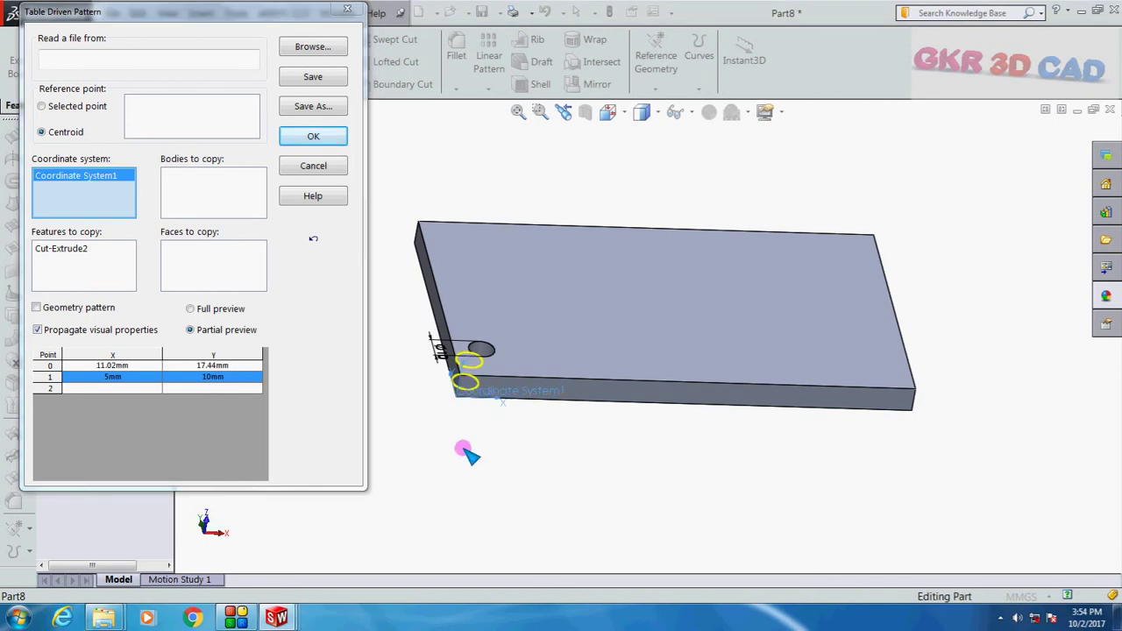
Change pattern point 1 to X 35 mm, Y 35 mm.
middle_click_drag(413, 409, 465, 449)
scroll(465, 449, "down", 3)
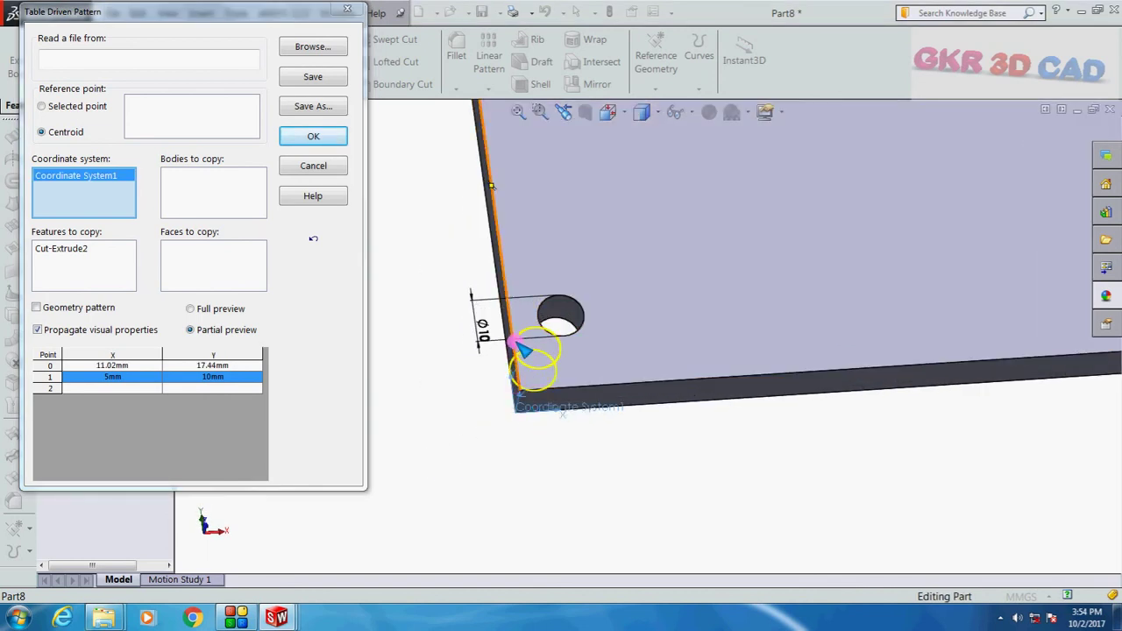
middle_click_drag(529, 423, 516, 493)
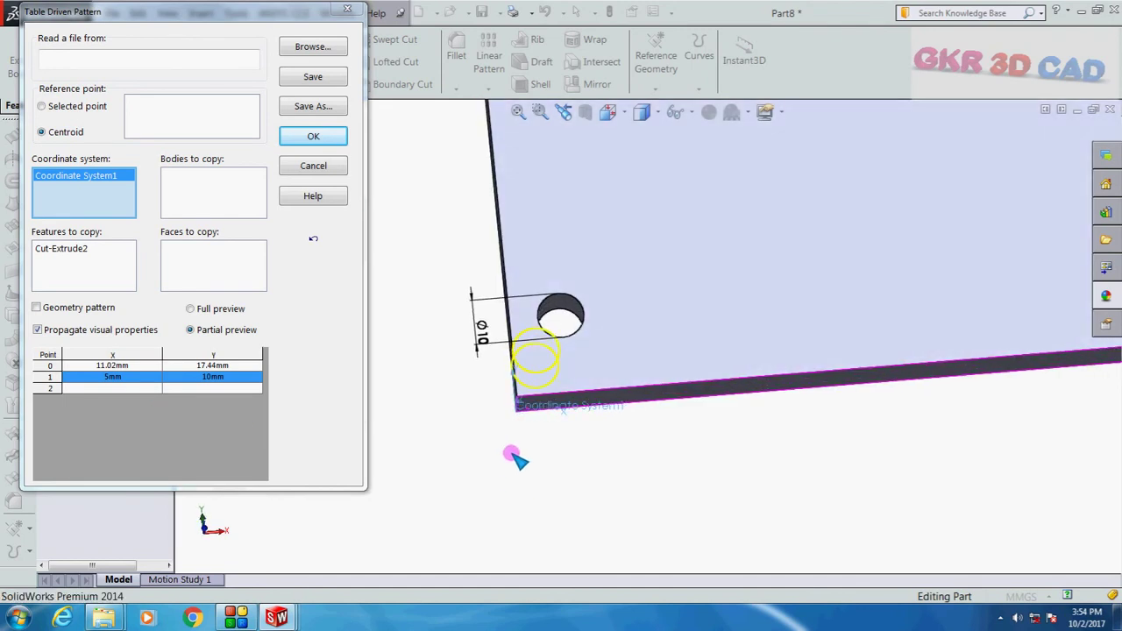
left_click(136, 377)
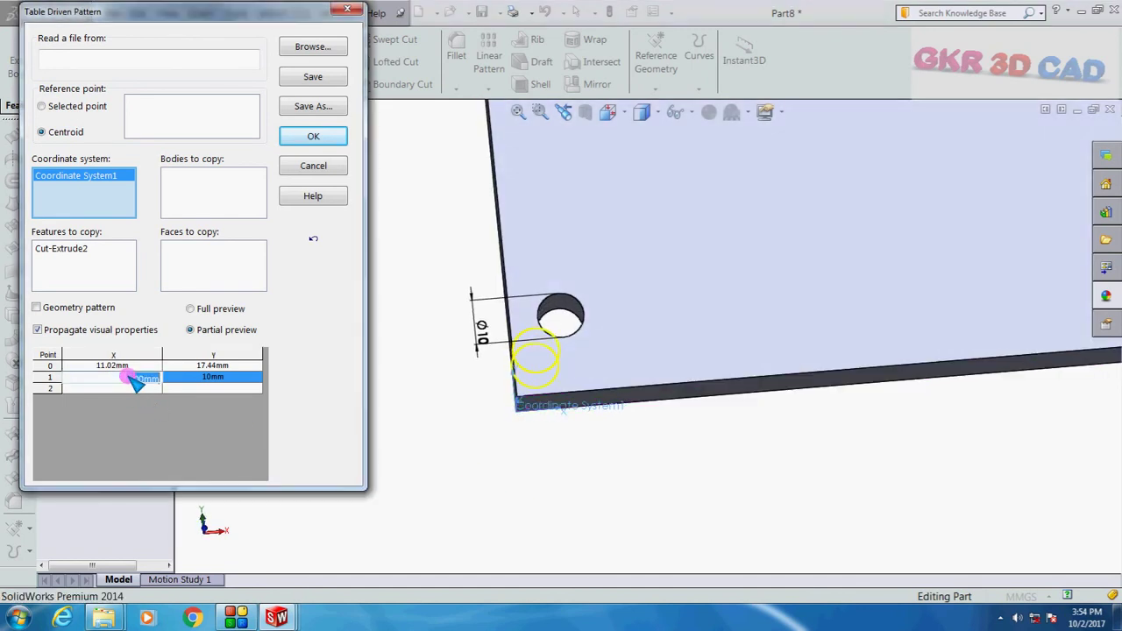
type("15")
key("Return")
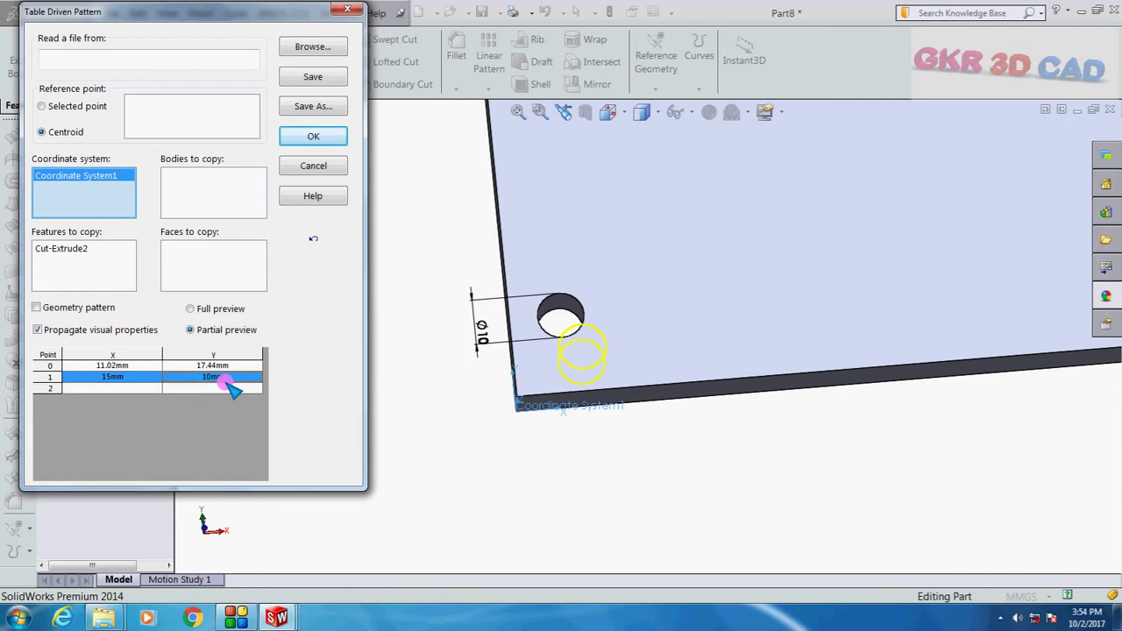
left_click(226, 383)
type("25")
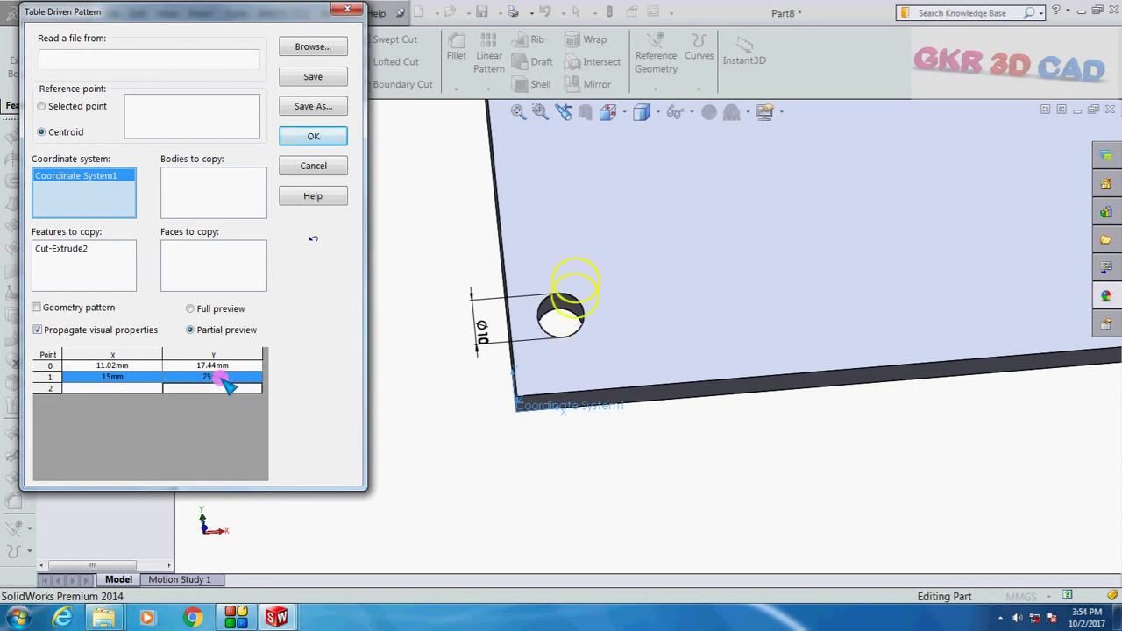
left_click(226, 383)
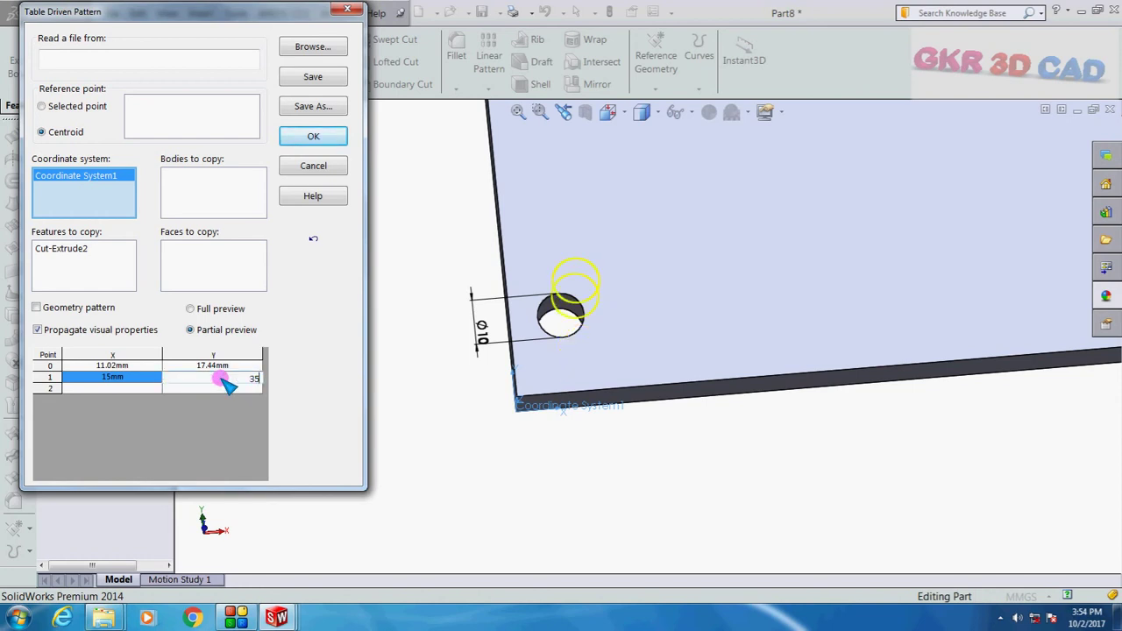
key("Return")
left_click(145, 378)
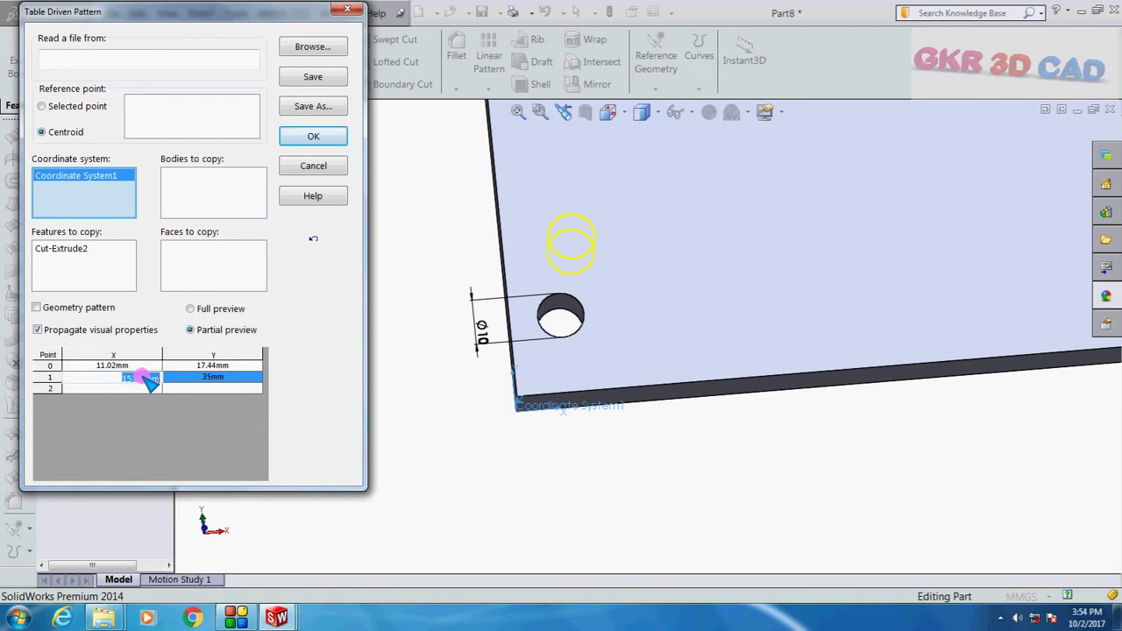
type("35")
key("Return")
scroll(537, 527, "up", 2)
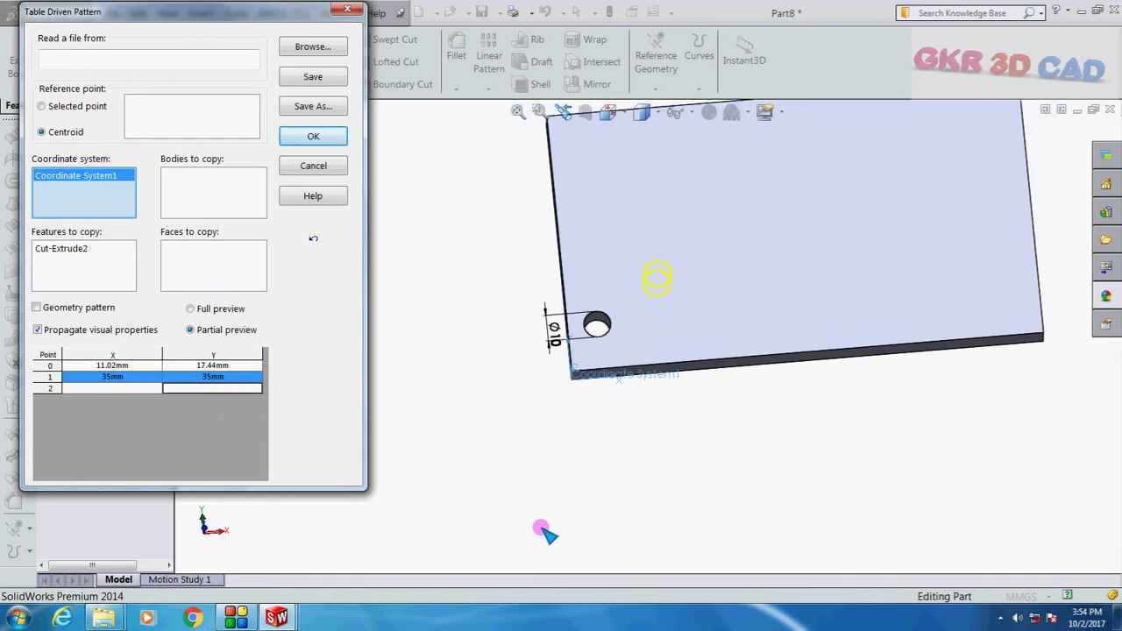
scroll(759, 228, "up", 1)
scroll(759, 228, "down", 1)
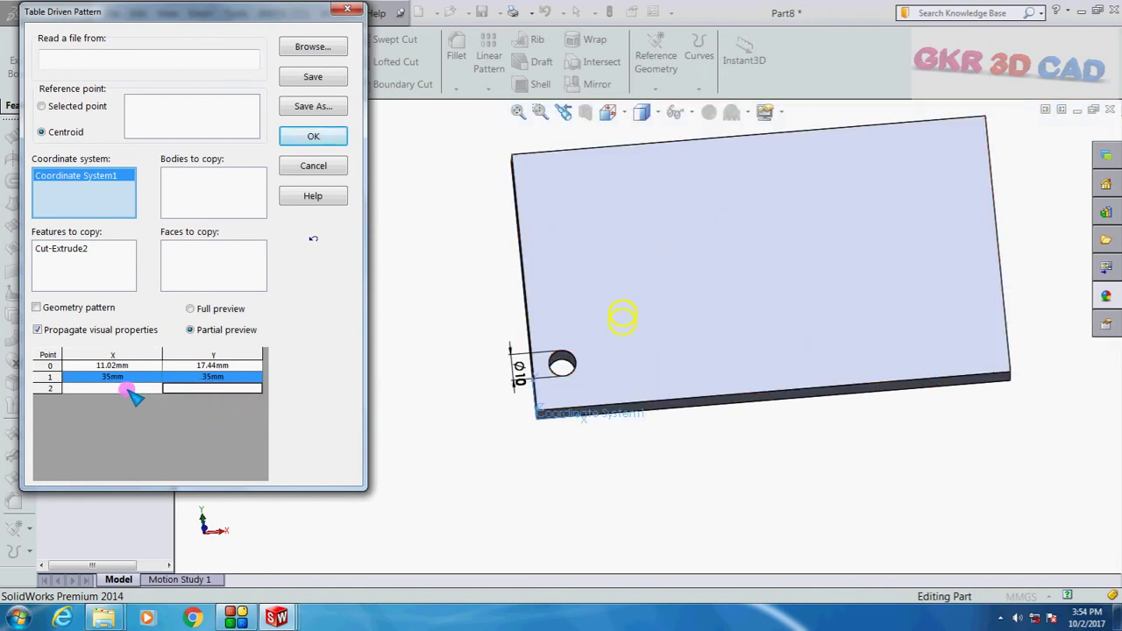
Add points 2–4 at X 50, 75 and 100 mm, each at Y 35 mm.
left_click(129, 391)
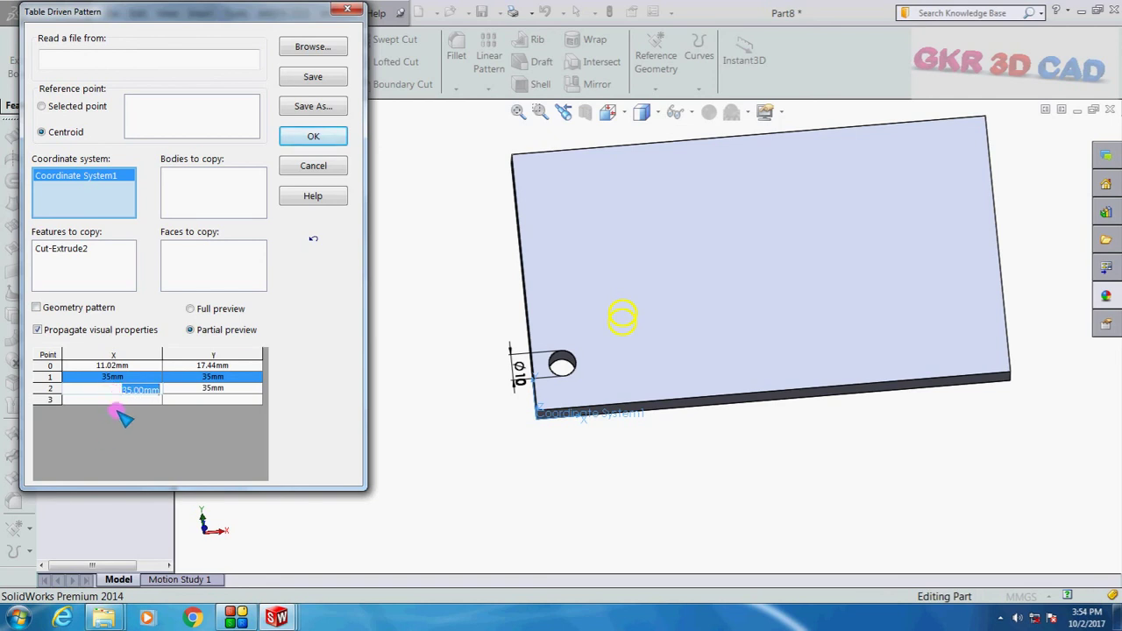
type("50")
key("Return")
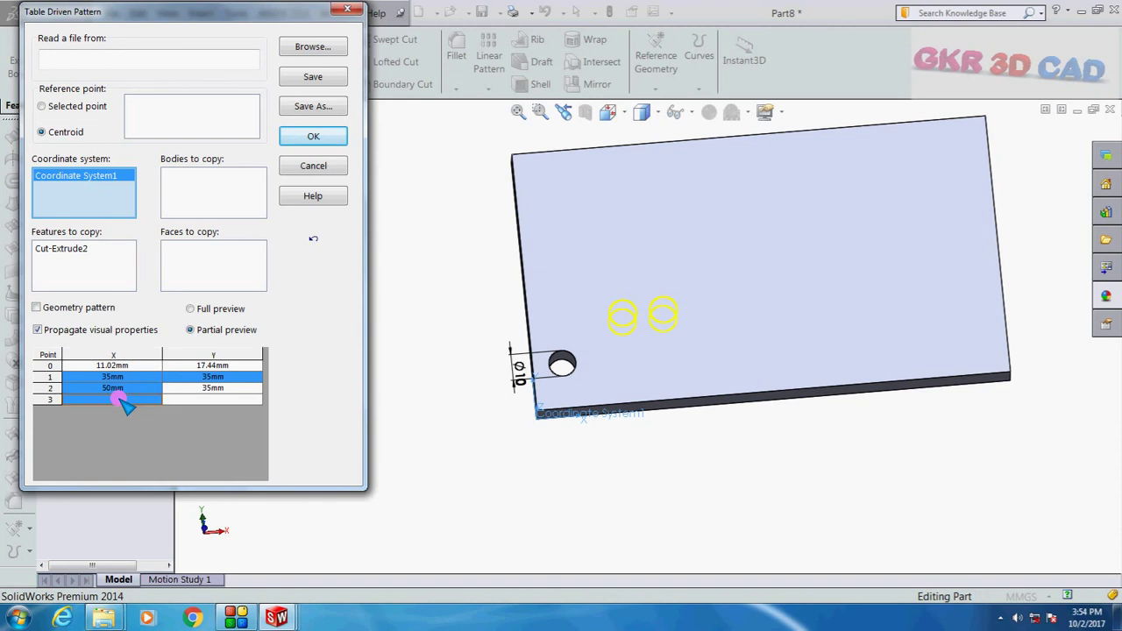
left_click(127, 399)
type("75")
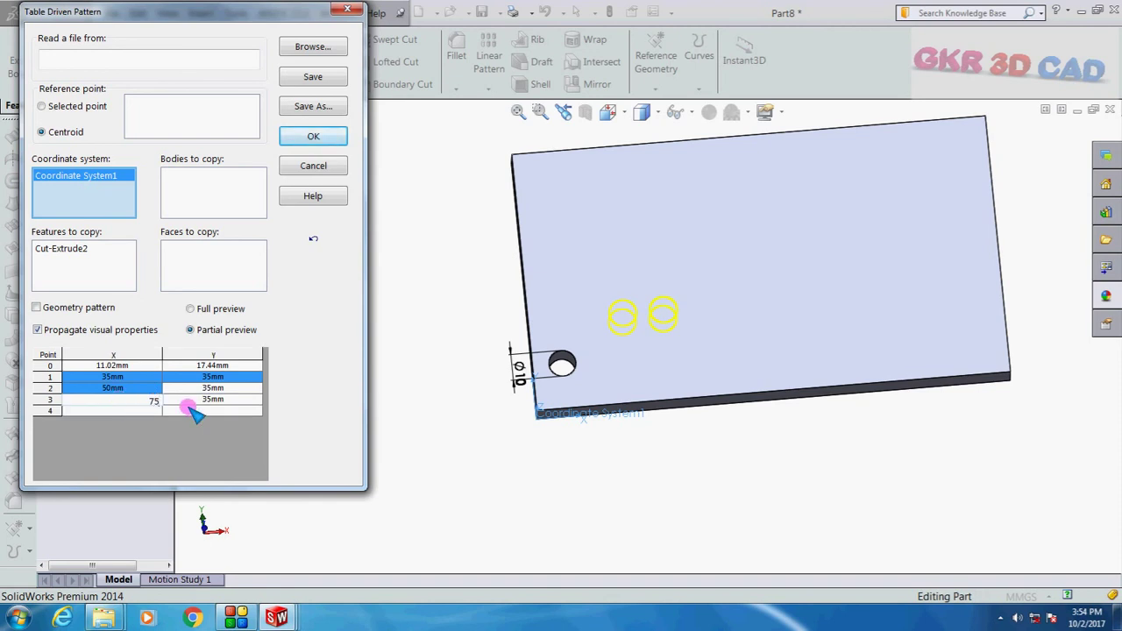
left_click(221, 402)
left_click(127, 412)
type("100")
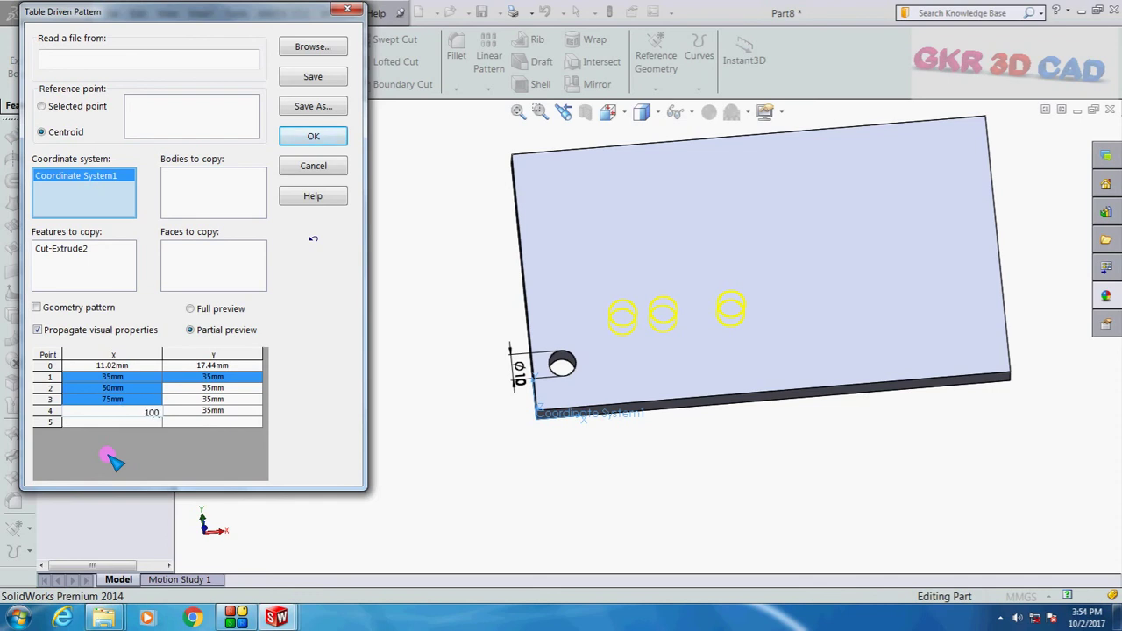
key("Return")
left_click(127, 423)
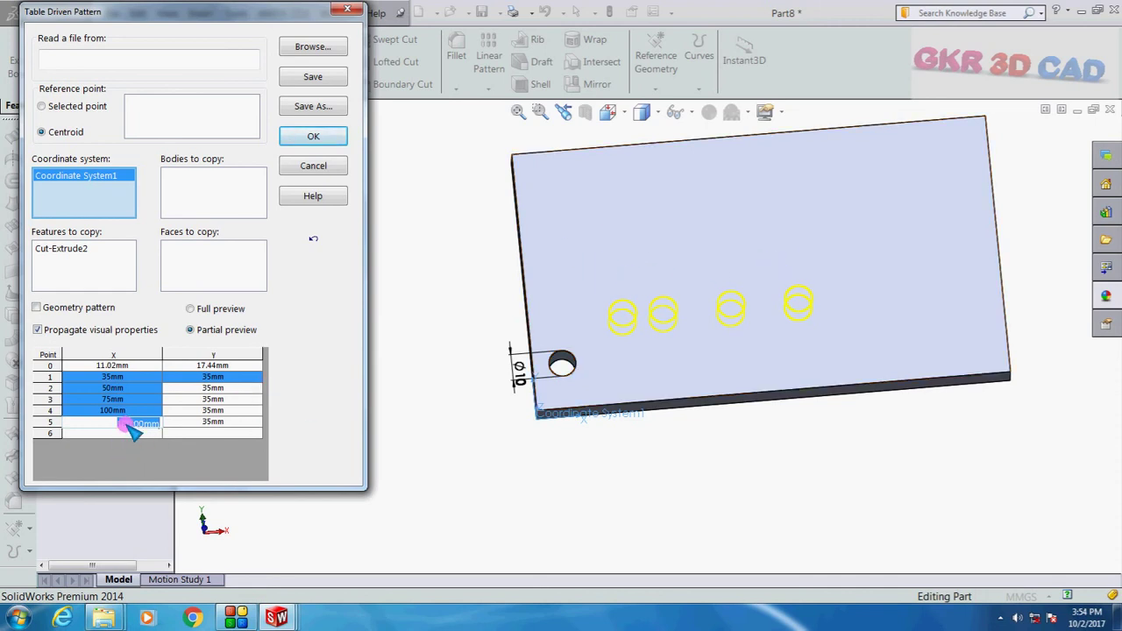
Enter point 5 at X 50 mm, Y 75 mm and confirm TPattern1 with five hole copies.
left_click(215, 425)
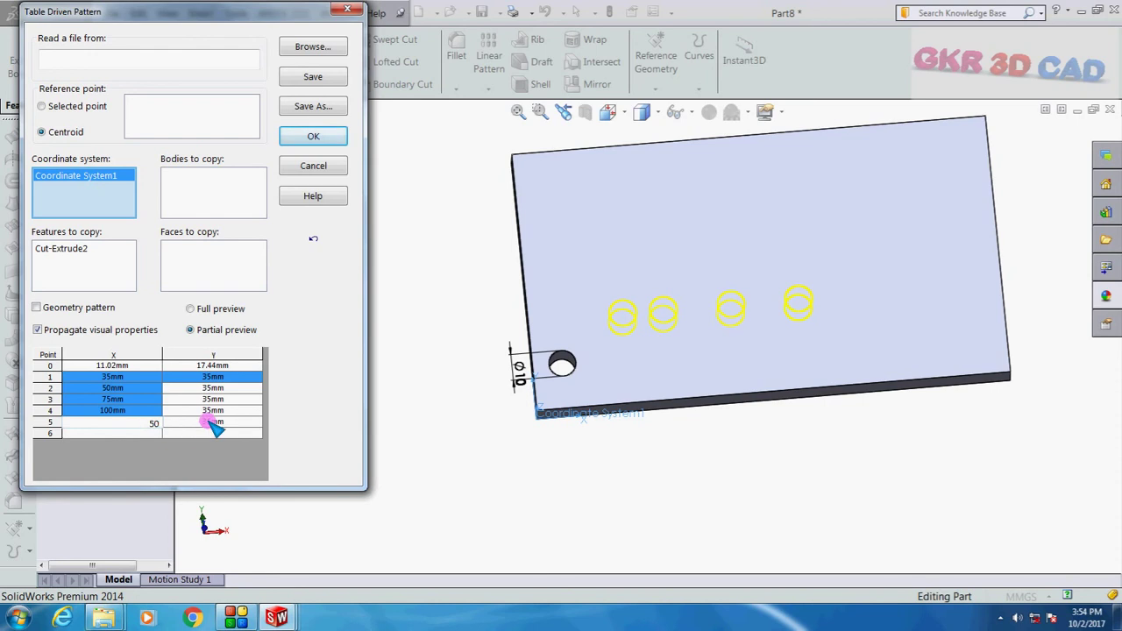
type("75")
key("Return")
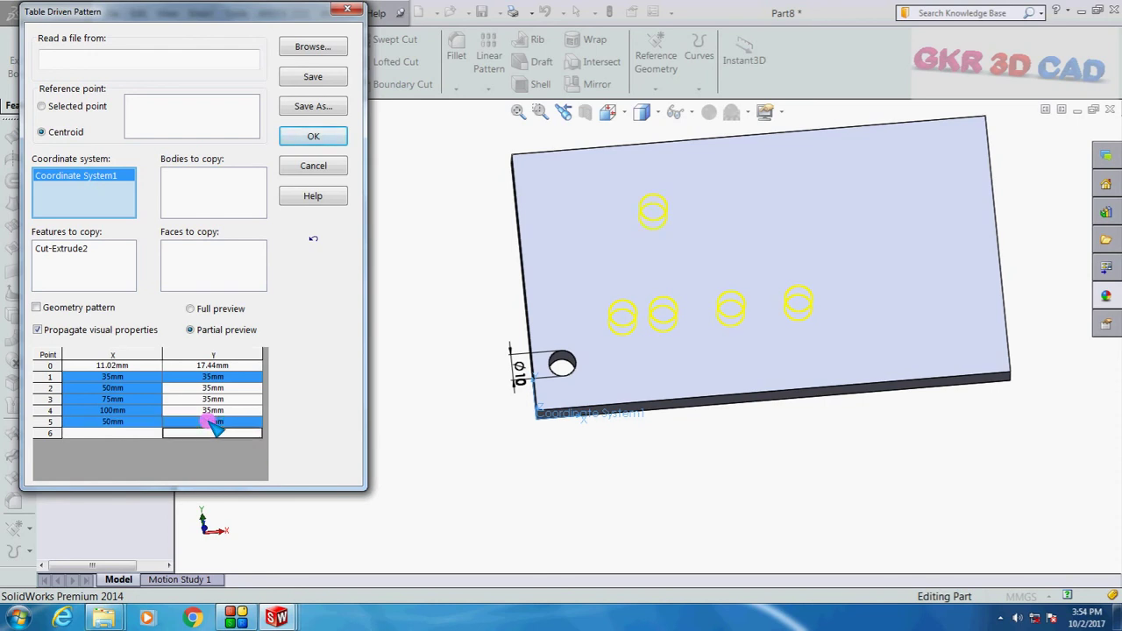
scroll(711, 233, "down", 2)
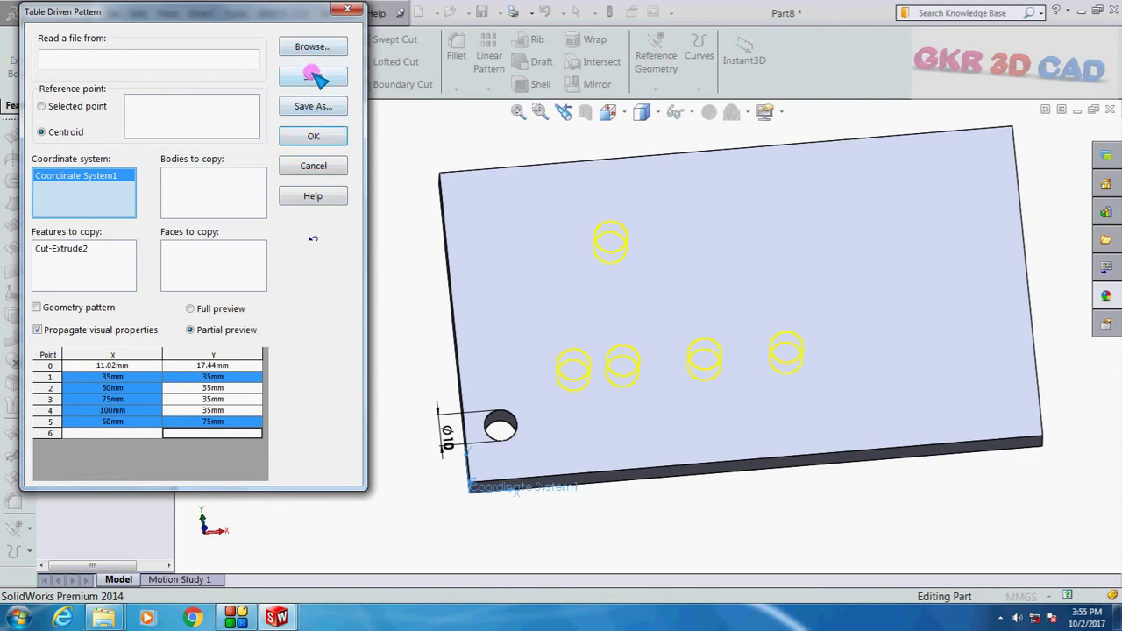
left_click(317, 138)
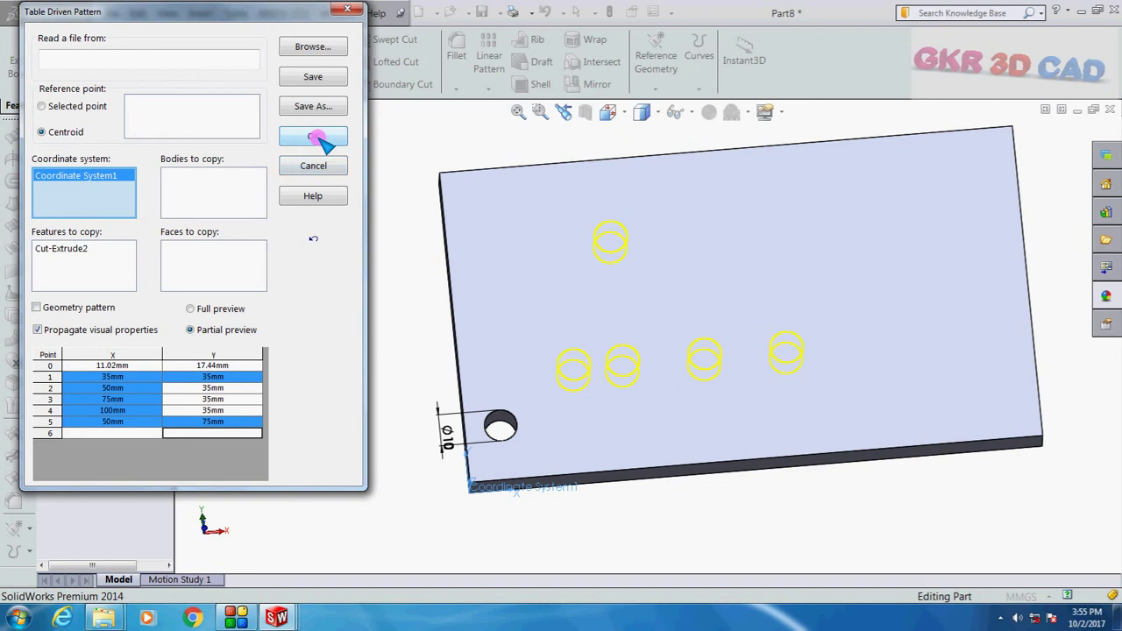
left_click(317, 138)
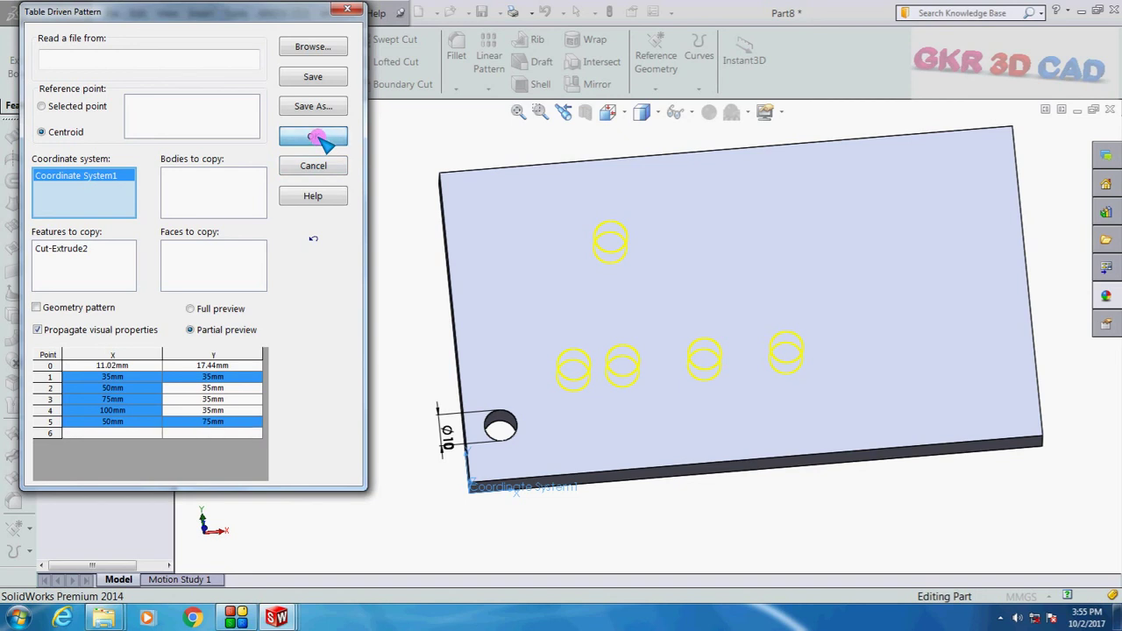